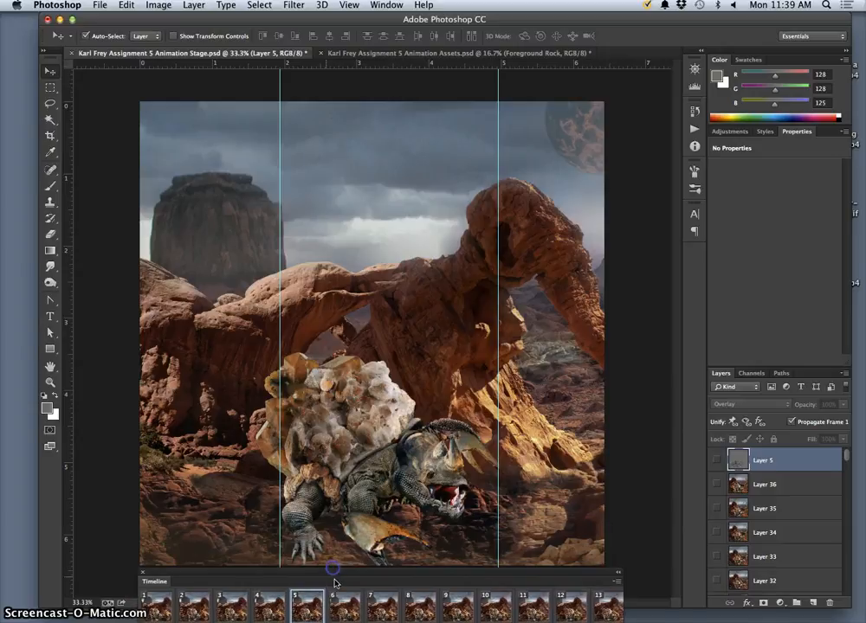
- Move the Timeline up over the canvas and preview the animation from frame 1, stopping playback at the end
left_click_drag(268, 586, 277, 93)
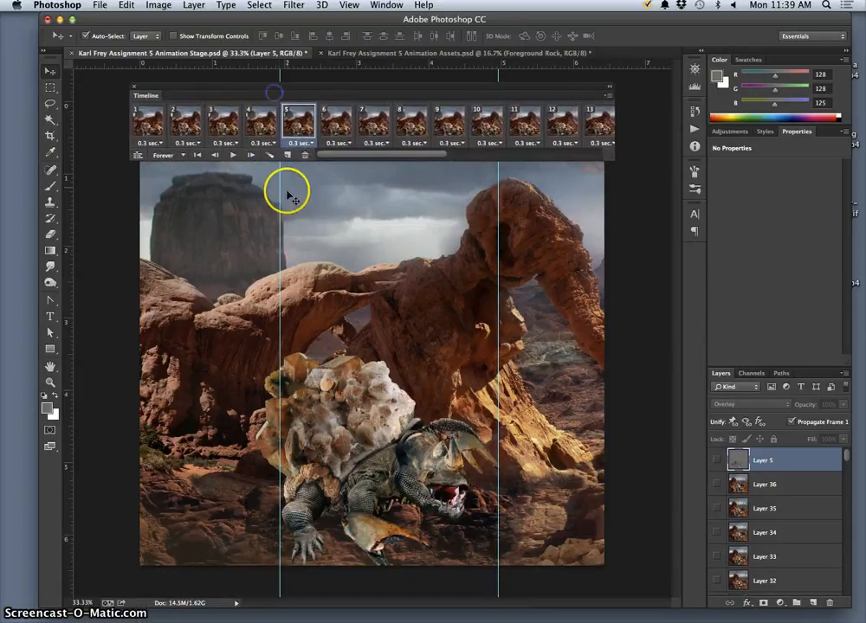
left_click(146, 121)
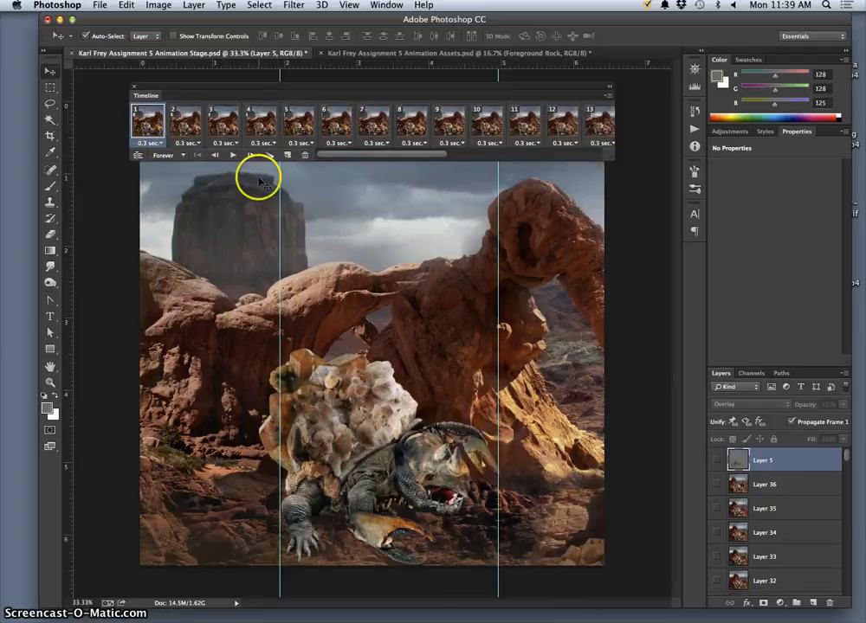
left_click(233, 156)
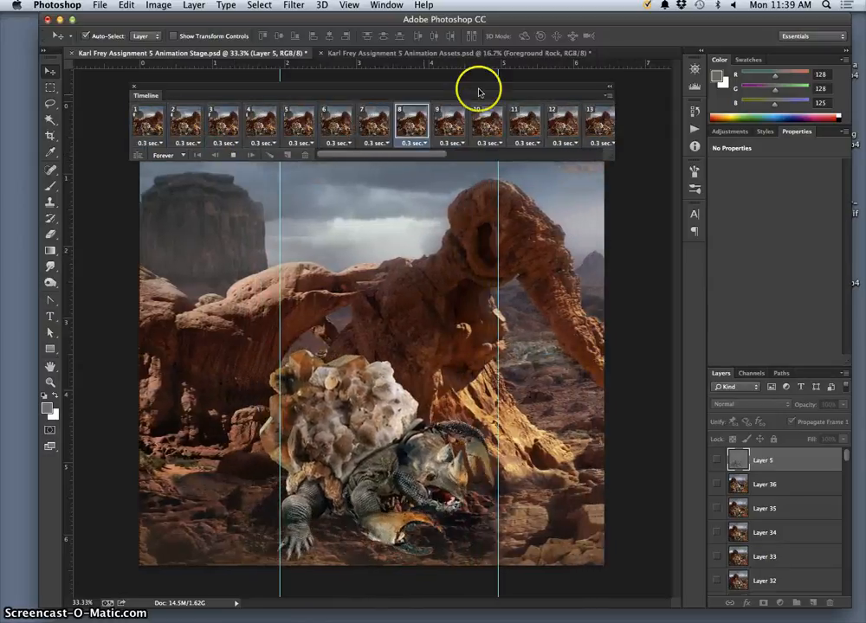
left_click(231, 155)
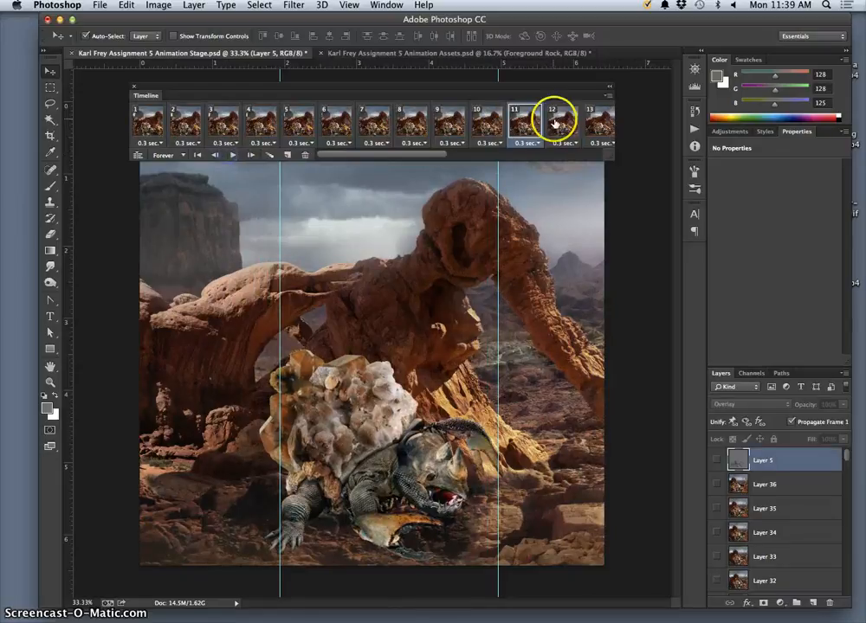
- Display the animation's last frame, 28, and make Layer 36 the active layer
scroll(571, 124, "right", 5)
left_click(587, 124)
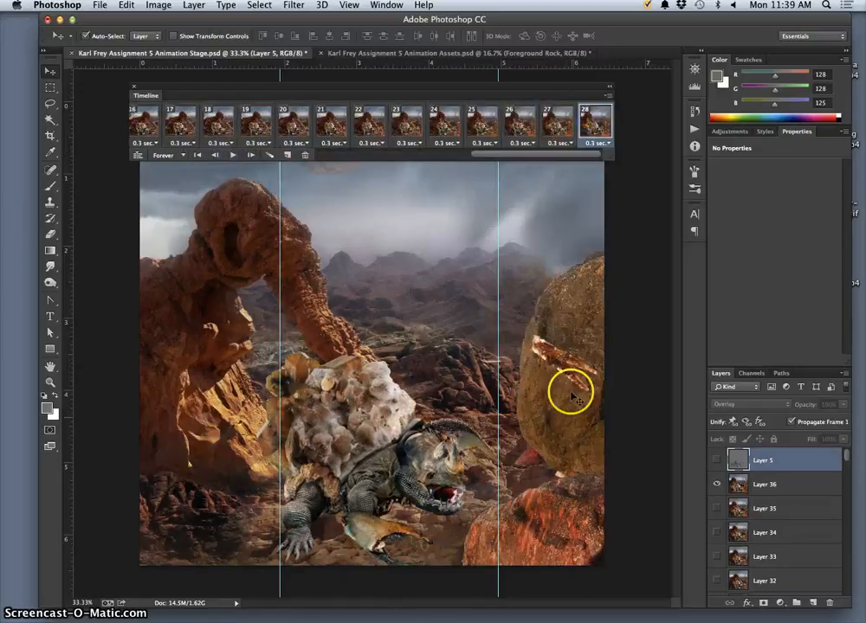
left_click(782, 486)
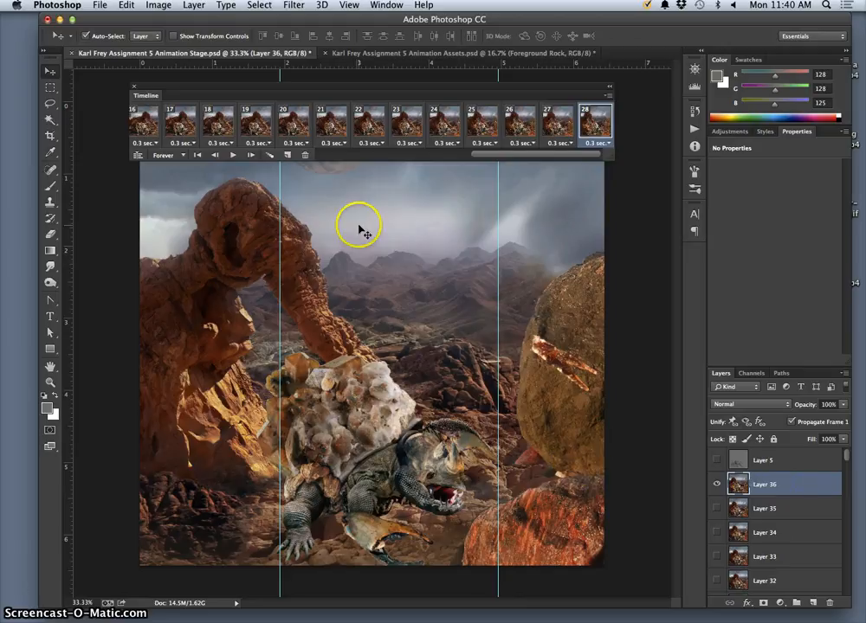
- Check the layers in the Animation Assets document, close the Timeline and return to the Animation Stage document
left_click(383, 54)
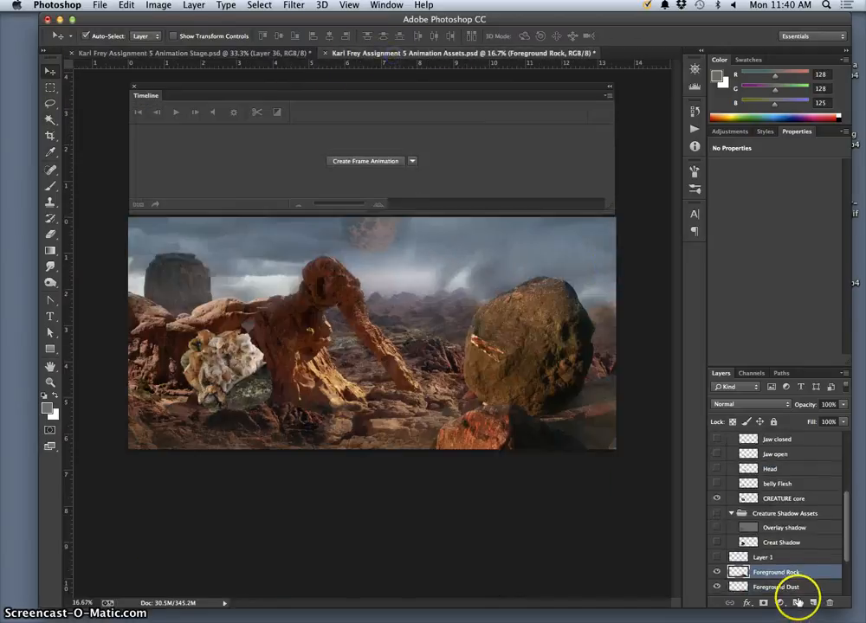
scroll(779, 573, "down", 1)
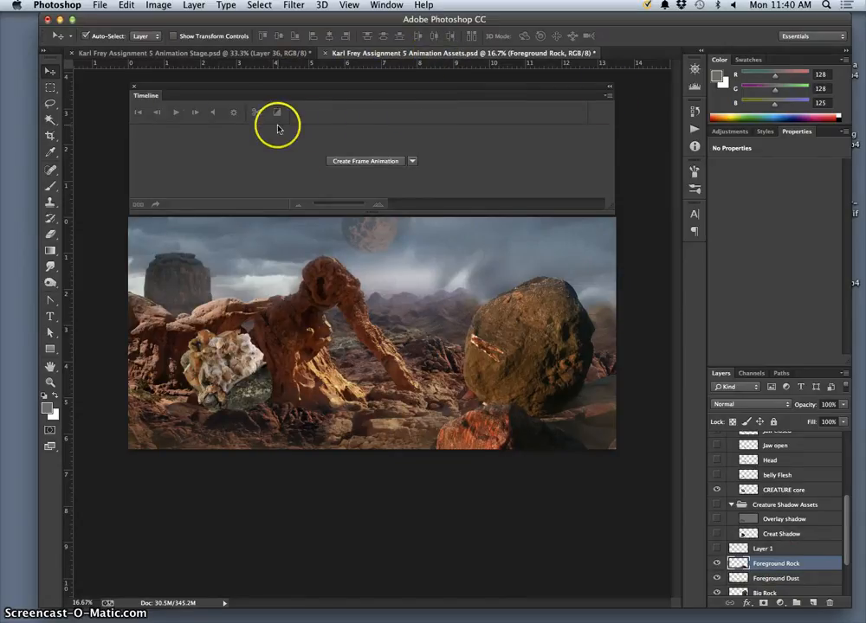
left_click(132, 89)
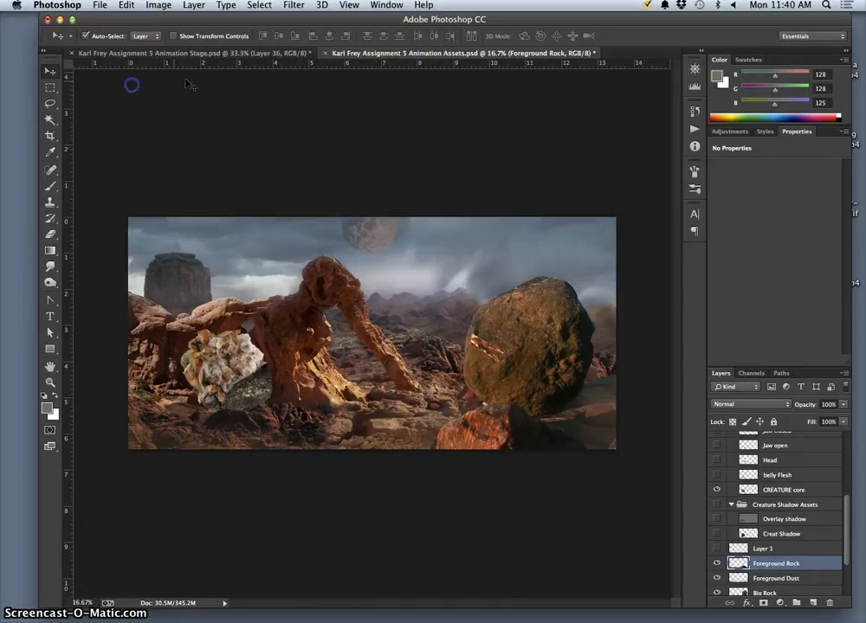
left_click(203, 52)
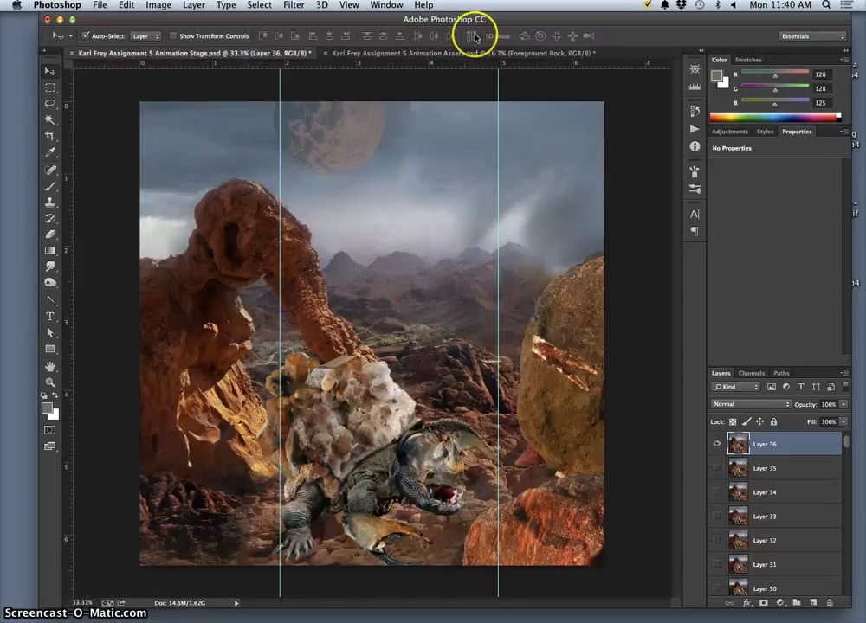
- Reopen the Timeline, delete all 28 animation frames and close the Timeline
left_click(381, 6)
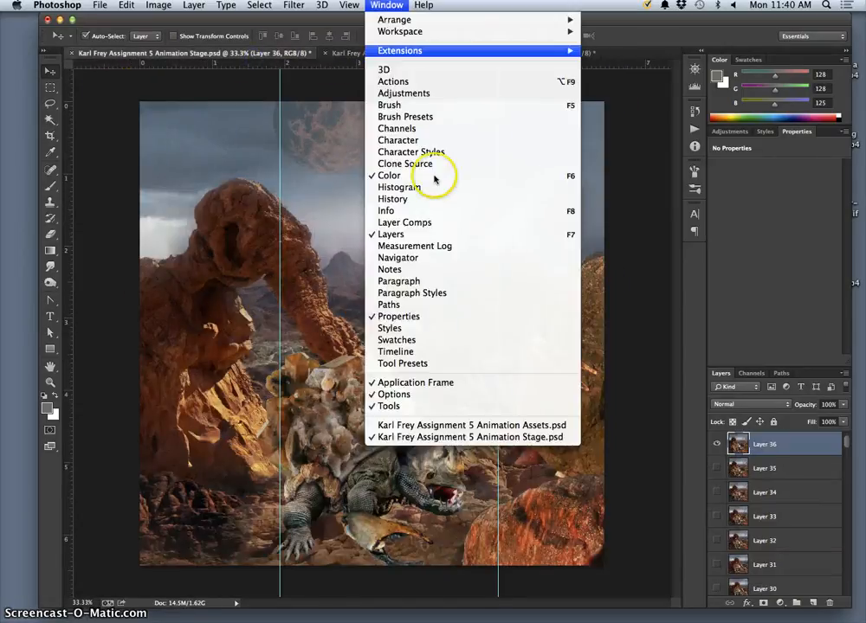
left_click(426, 350)
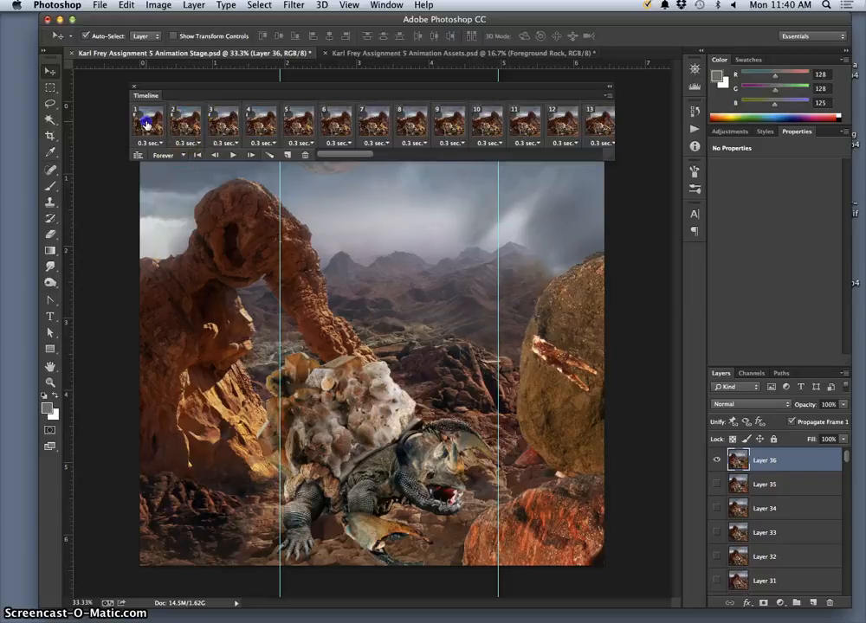
left_click_drag(145, 124, 601, 125)
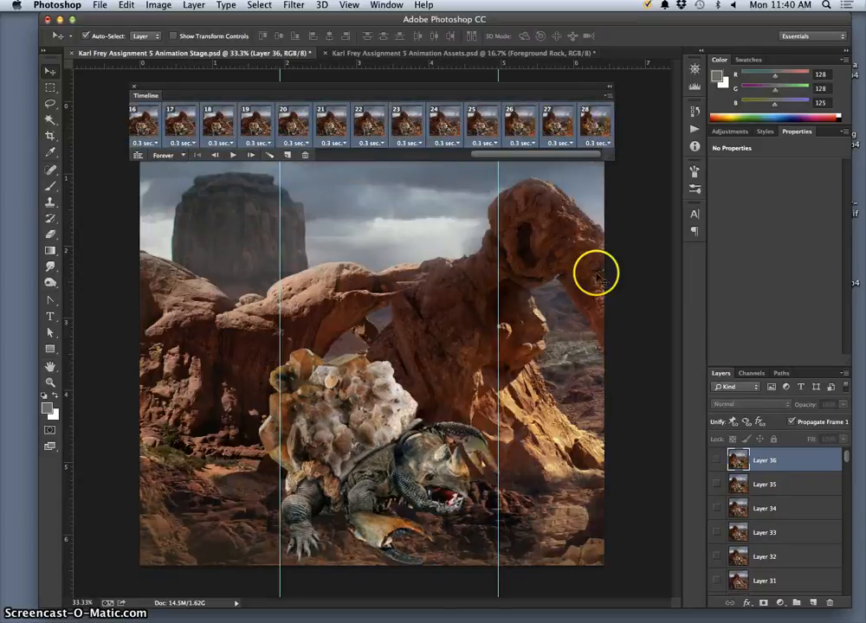
left_click(306, 155)
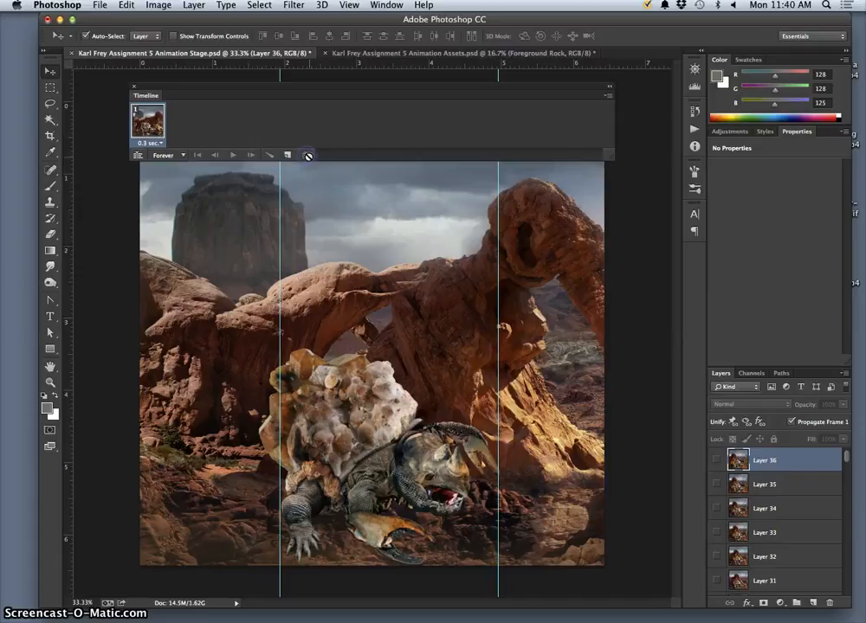
left_click(128, 92)
left_click(134, 87)
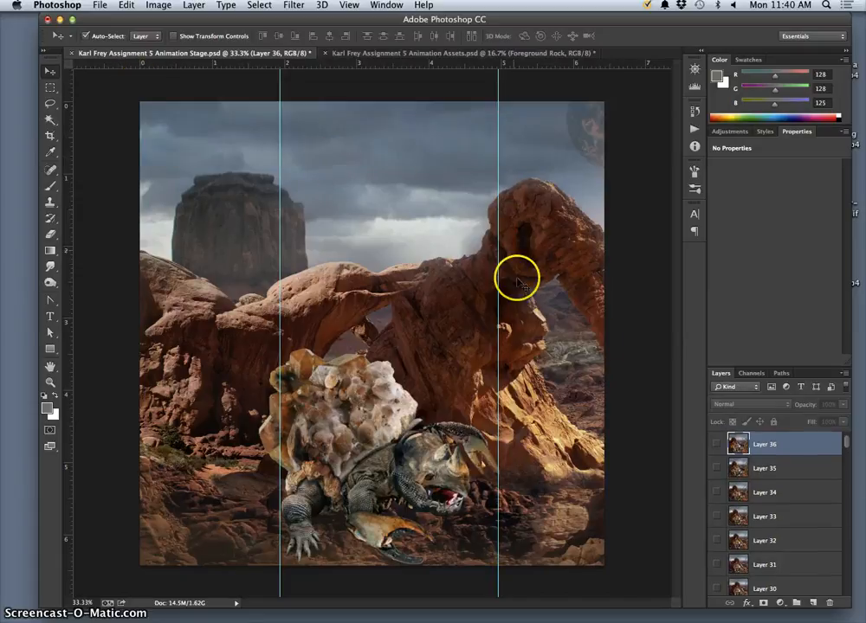
- Compare the canvas with Layer 36 shown and hidden, leaving it hidden
scroll(795, 481, "up", 1)
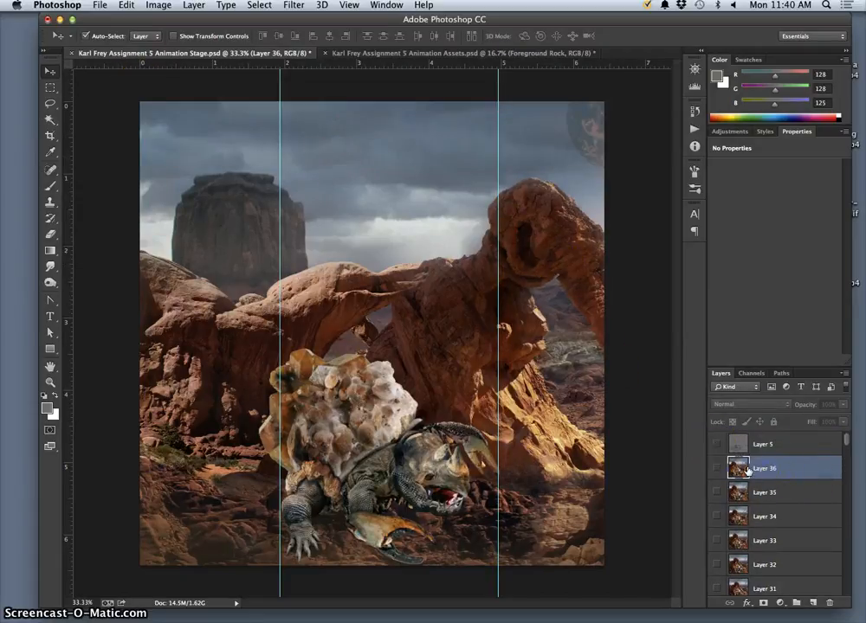
left_click(716, 468)
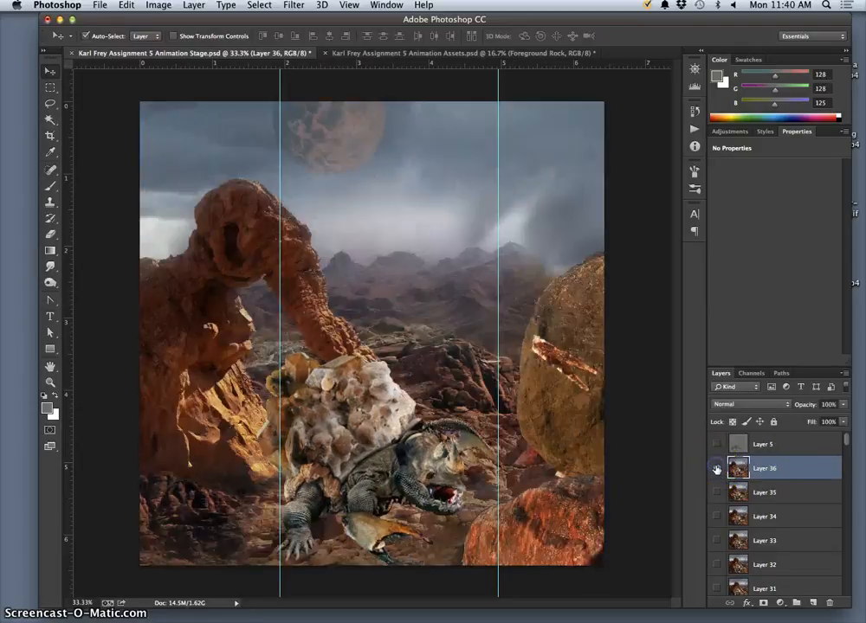
left_click(716, 469)
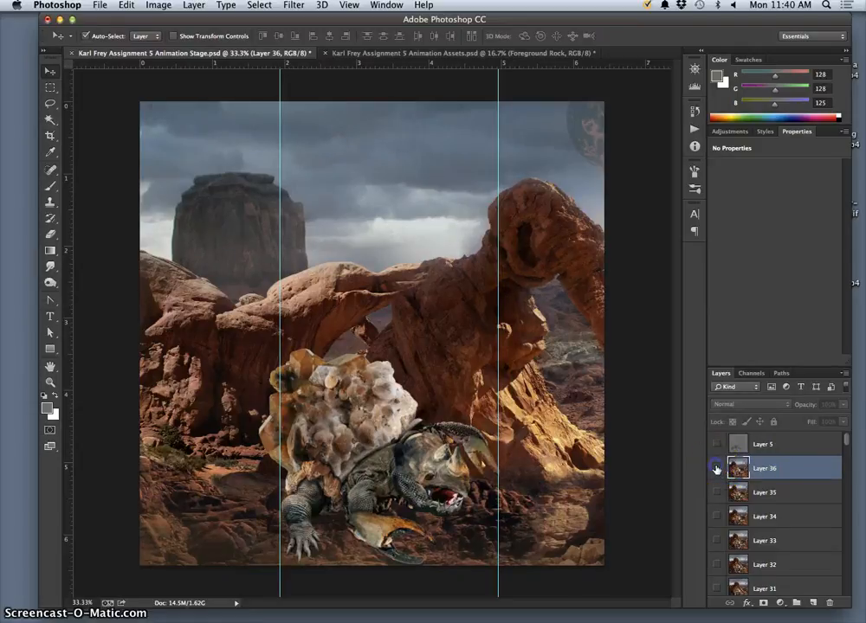
left_click(716, 468)
left_click(716, 469)
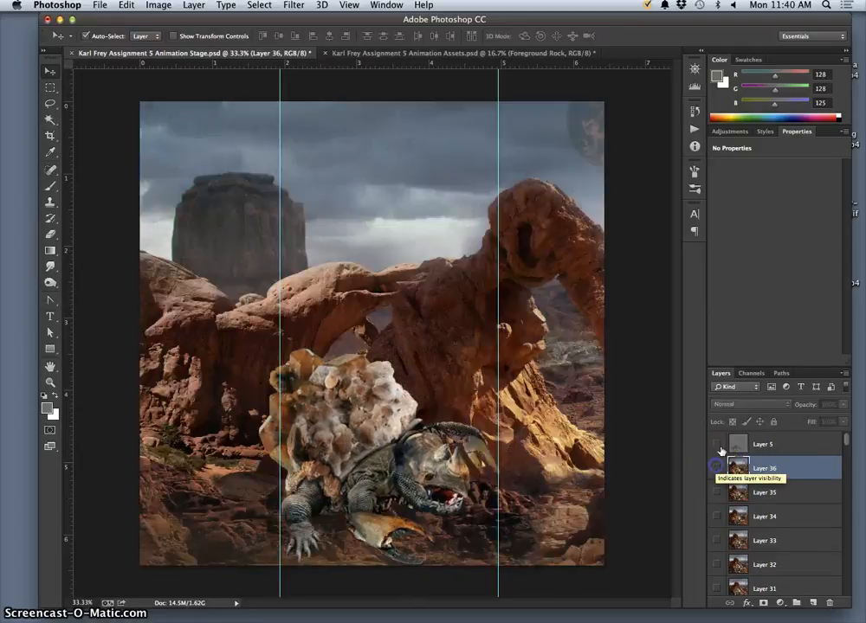
- Make Layer 5 active and visible, and check the canvas with Layer 36 shown and hidden
left_click(753, 452)
scroll(782, 471, "down", 1)
scroll(783, 471, "up", 1)
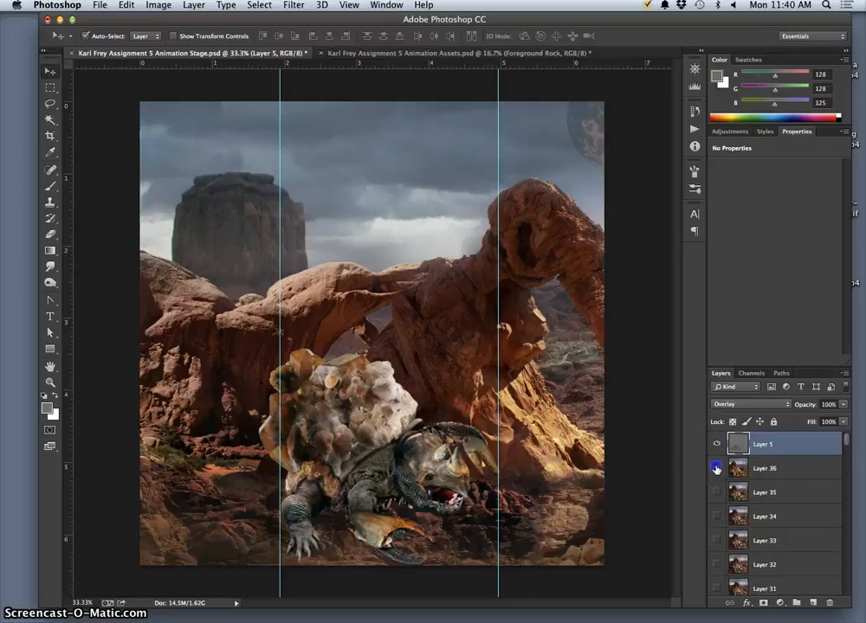
left_click(716, 468)
left_click(716, 469)
- Show the CREATURE layer in the Creature Walk group and hide Layer 9
scroll(765, 474, "down", 10)
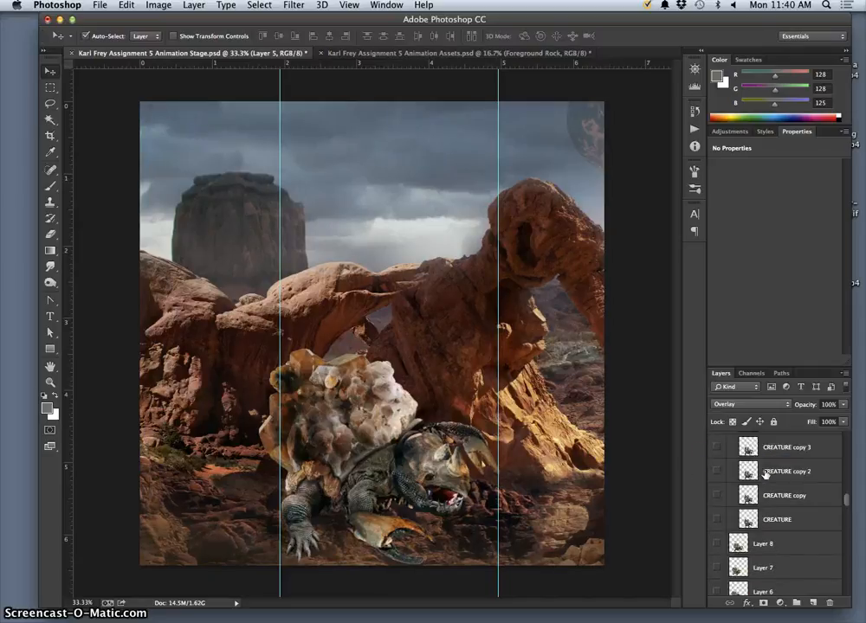
scroll(765, 473, "up", 4)
scroll(764, 474, "down", 3)
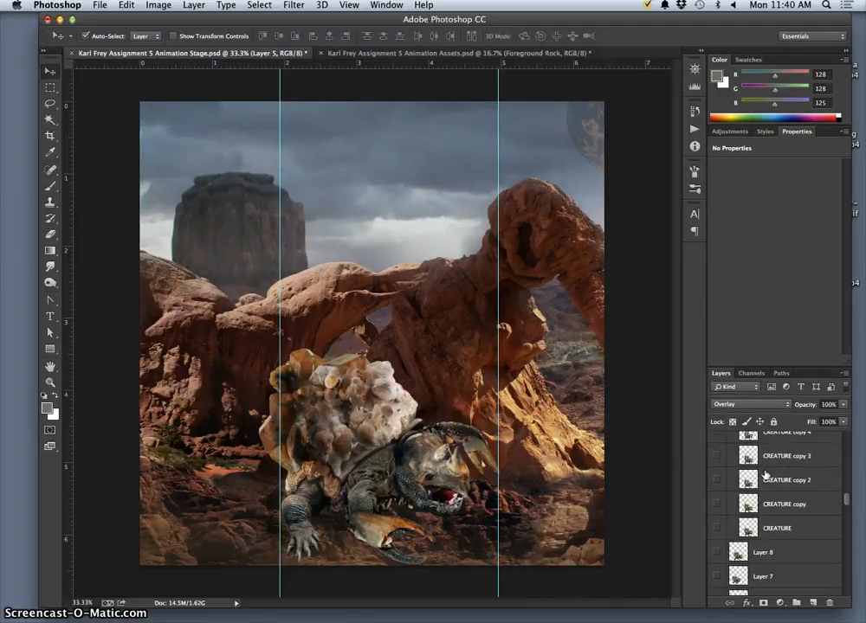
left_click(749, 502)
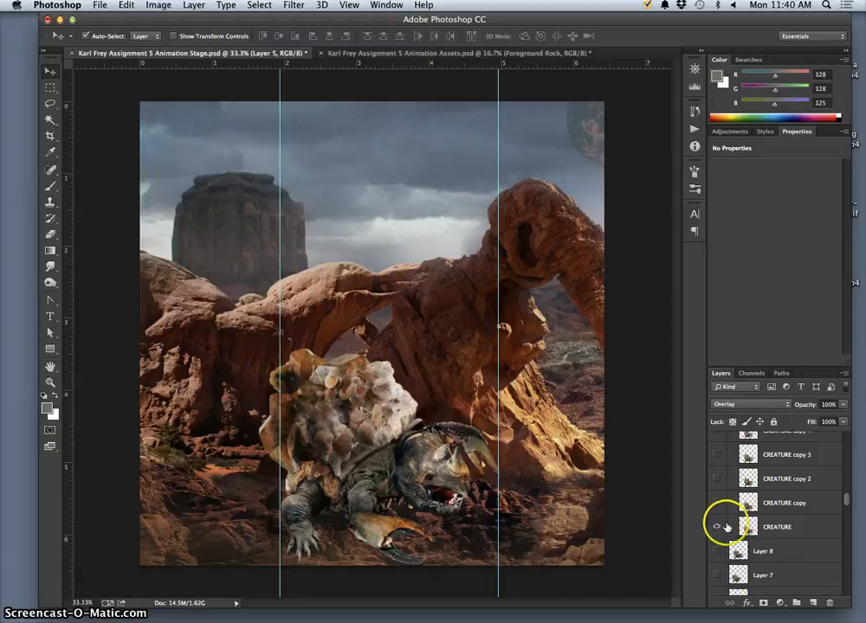
scroll(730, 520, "up", 10)
scroll(732, 517, "down", 5)
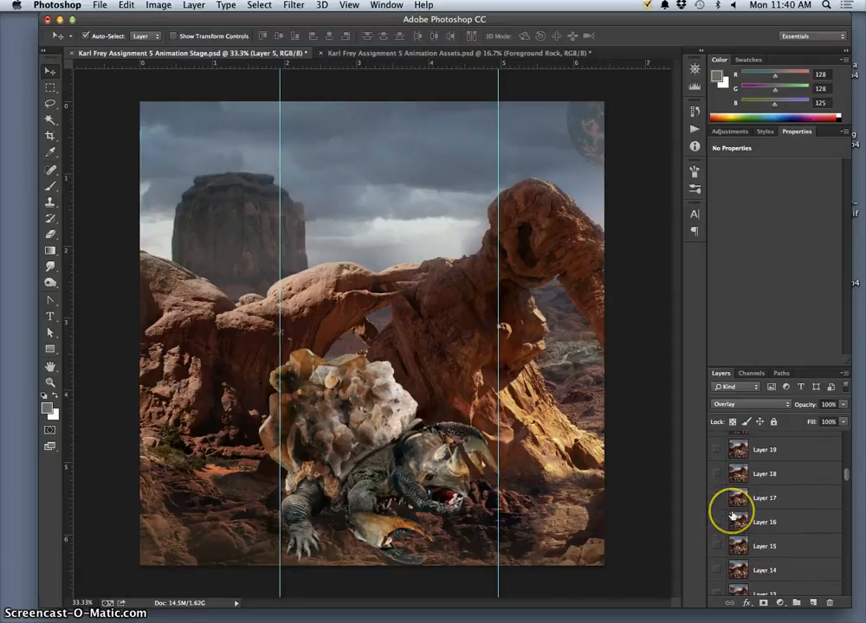
scroll(732, 517, "down", 3)
left_click(718, 538)
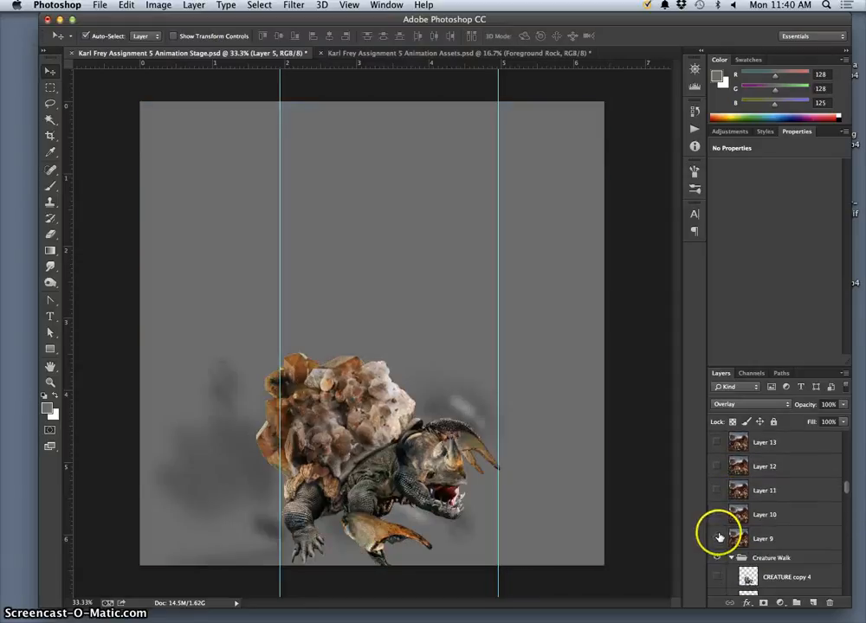
- Check the canvas with Layer 36 shown and hidden, and look through the Backdrop group's background plates and the numbered layers
scroll(749, 524, "up", 7)
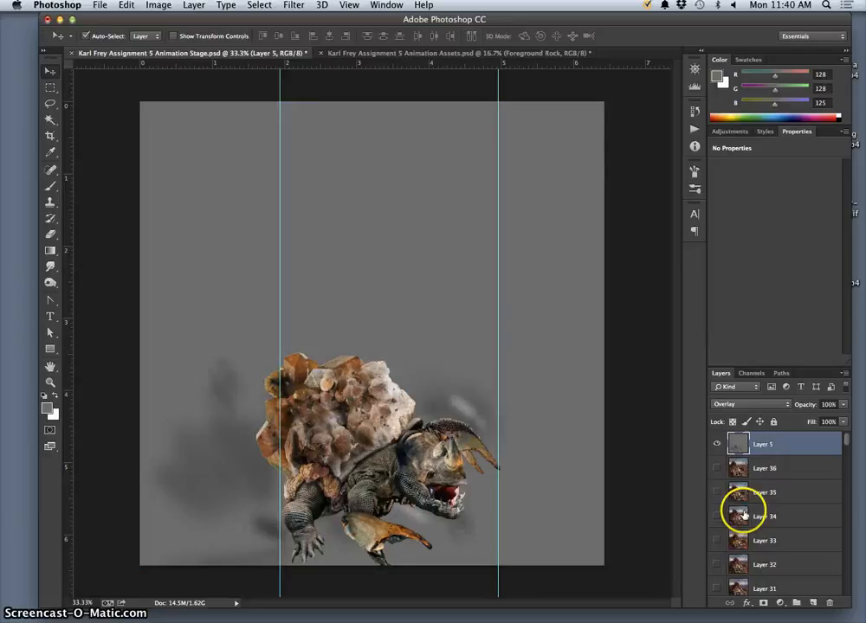
left_click(717, 469)
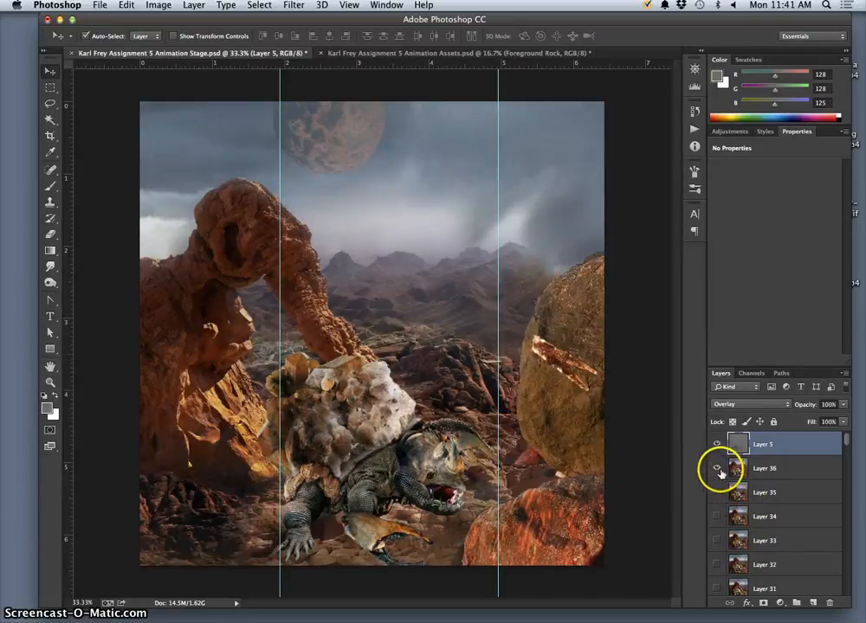
left_click(717, 469)
scroll(754, 515, "down", 15)
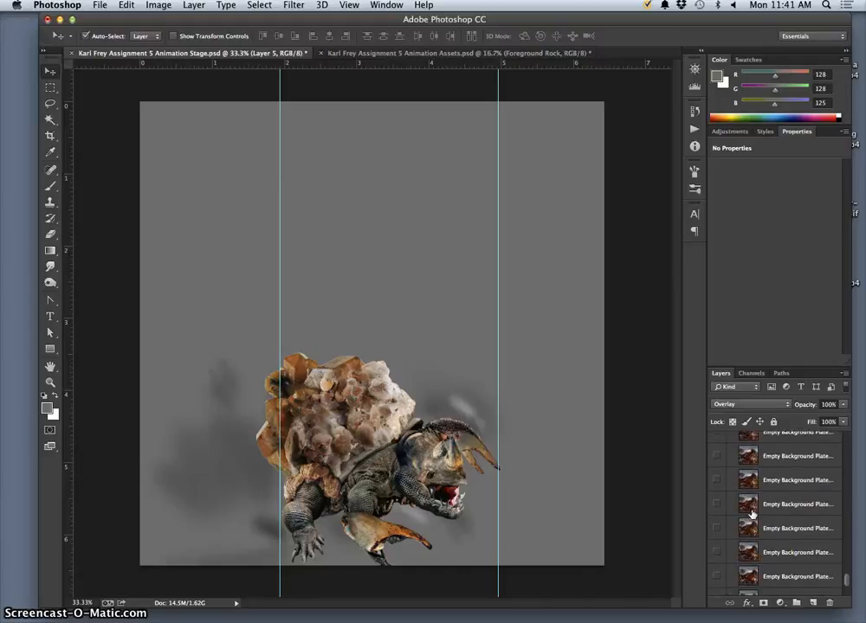
scroll(751, 515, "down", 1)
scroll(751, 513, "down", 1)
scroll(752, 513, "up", 4)
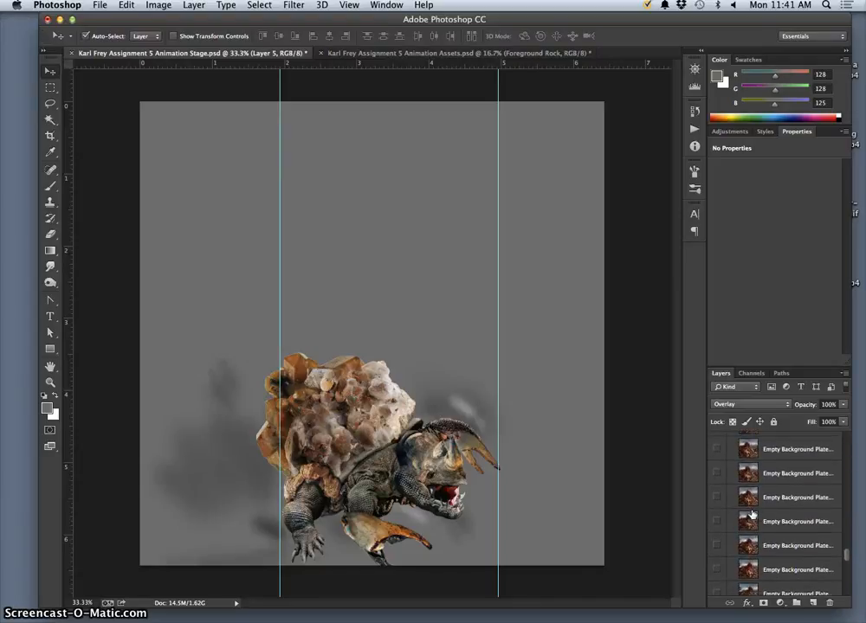
scroll(752, 514, "up", 5)
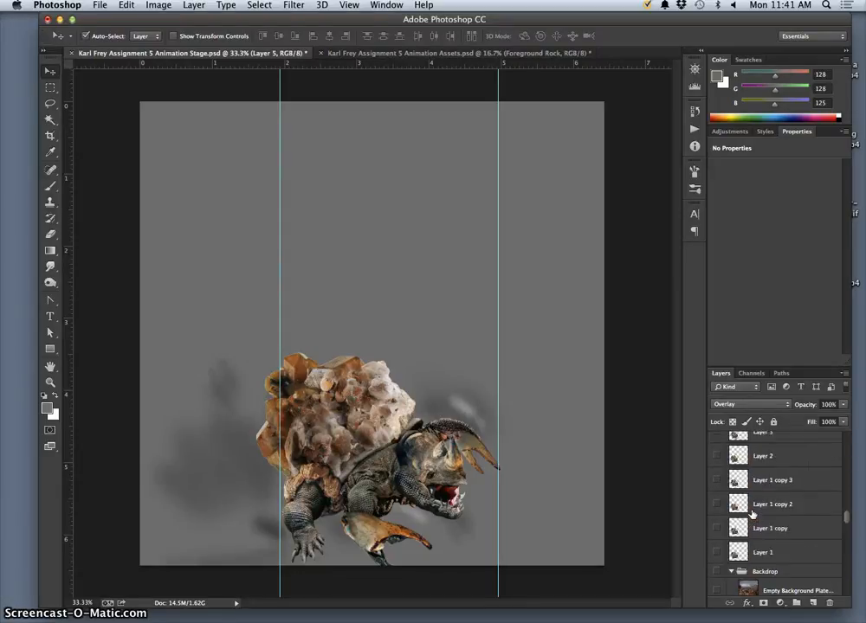
scroll(752, 514, "down", 3)
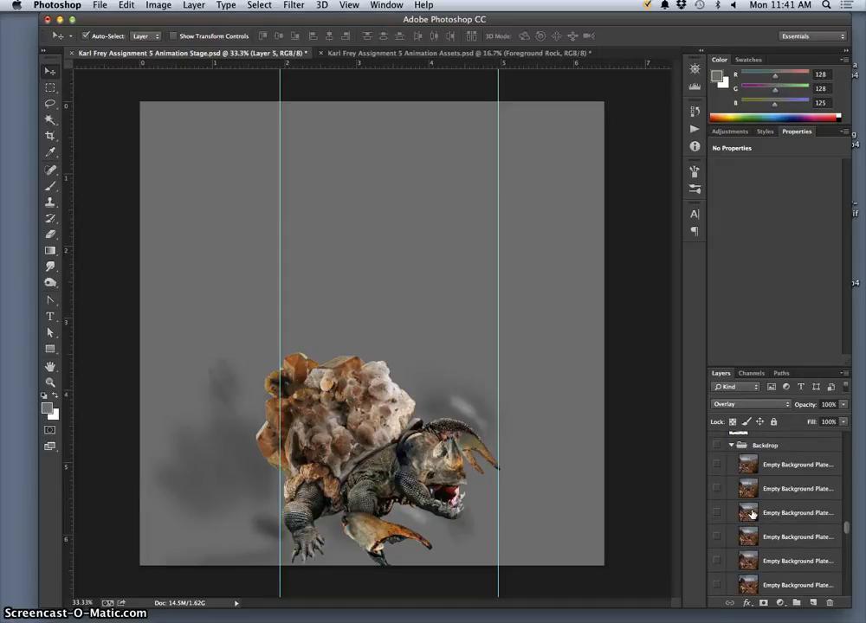
scroll(752, 513, "down", 1)
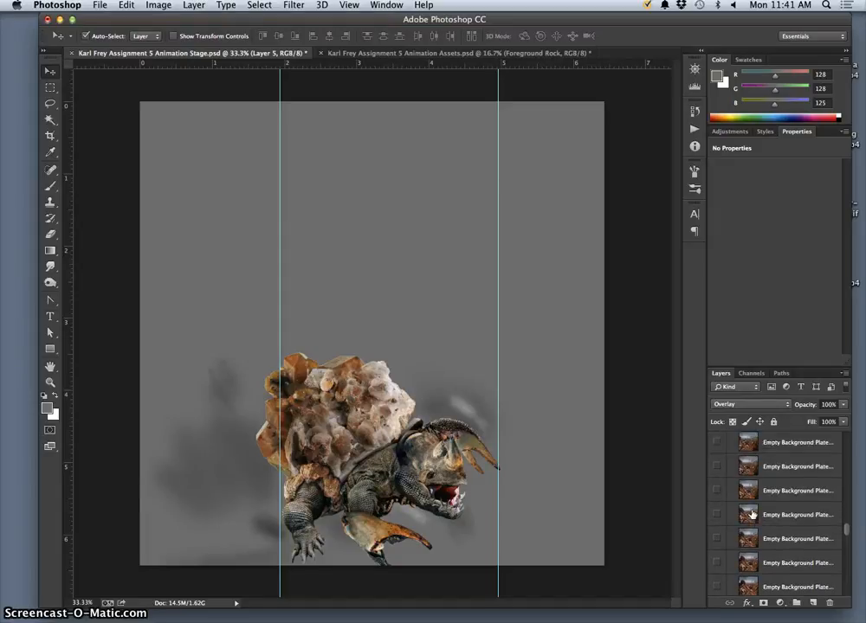
- Revert the document in its history to the second Delete Frame state, before the frame delays were set
left_click(694, 113)
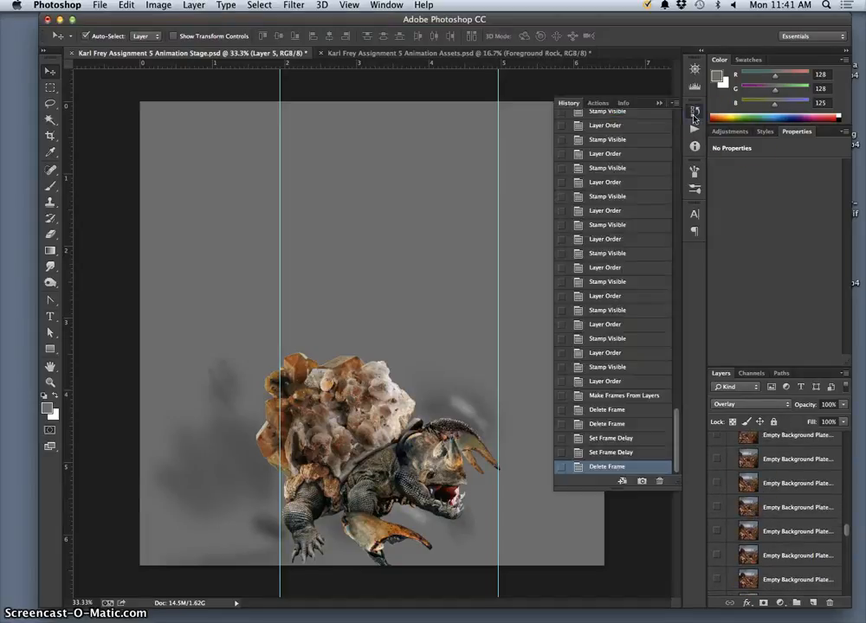
left_click(608, 453)
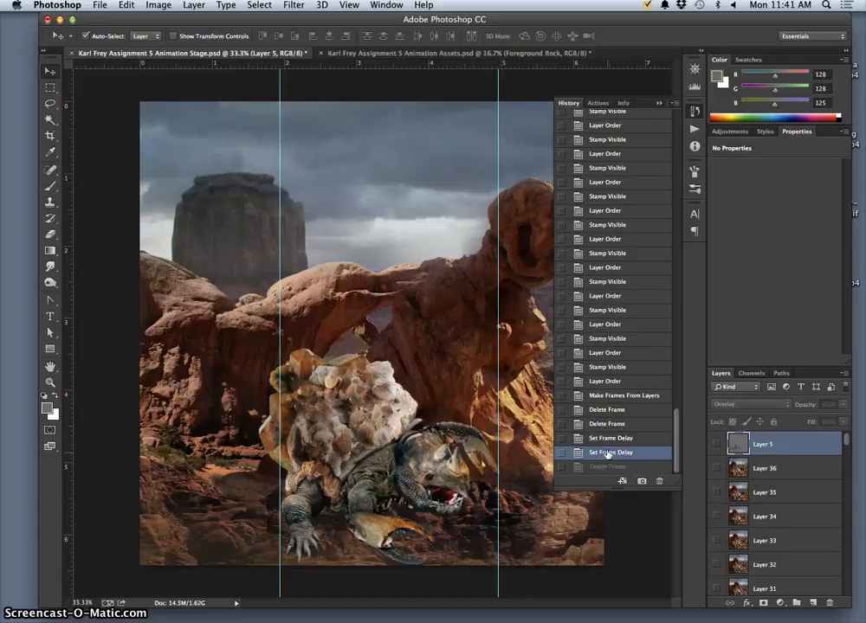
left_click(605, 424)
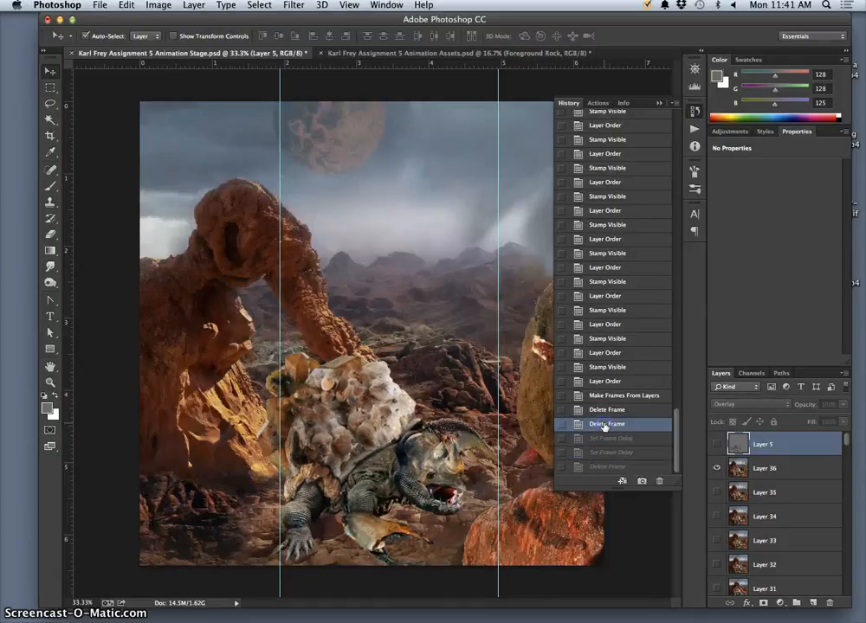
- Revert the document to the last Layer Order state before Make Frames From Layers, check Layer 36's visibility, and close the history
left_click(604, 381)
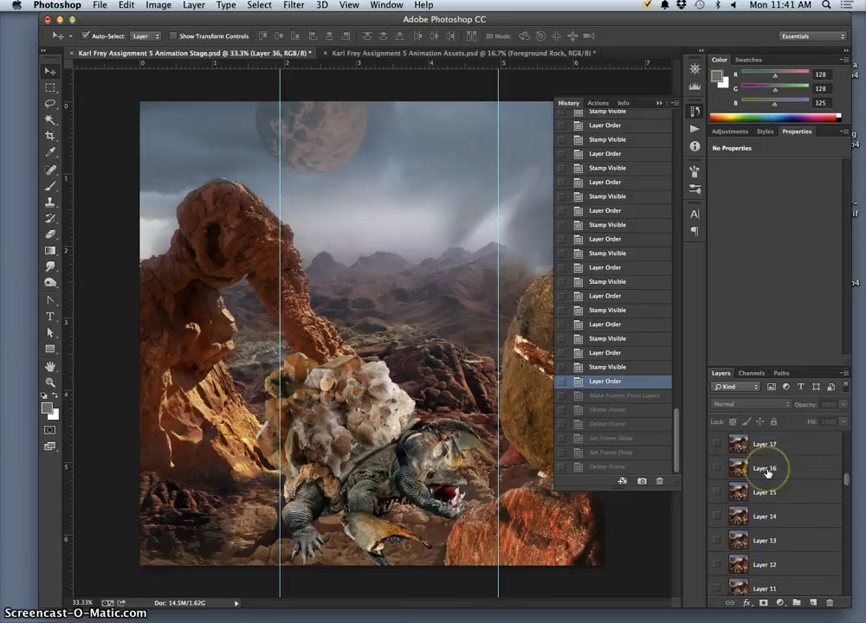
scroll(766, 472, "down", 10)
scroll(766, 472, "up", 10)
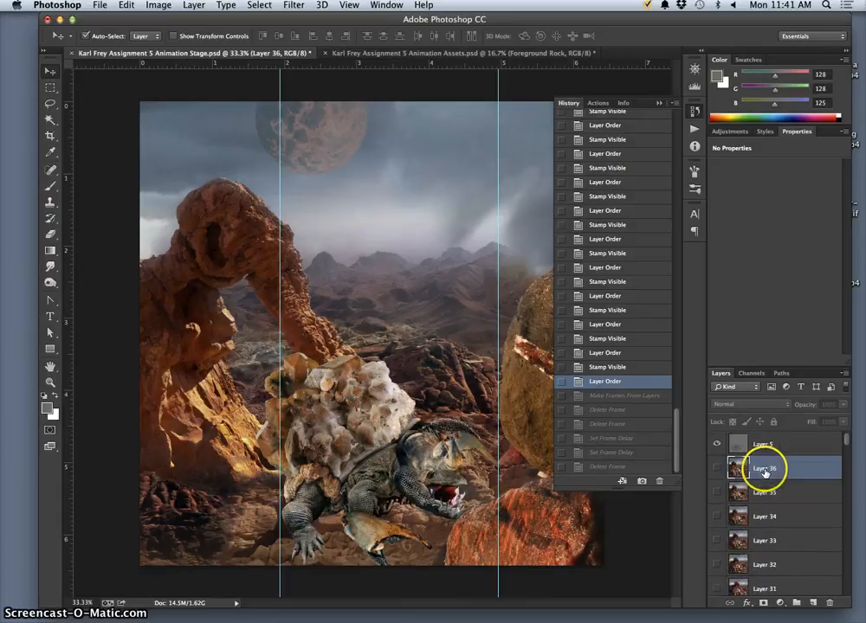
left_click(716, 469)
left_click(716, 468)
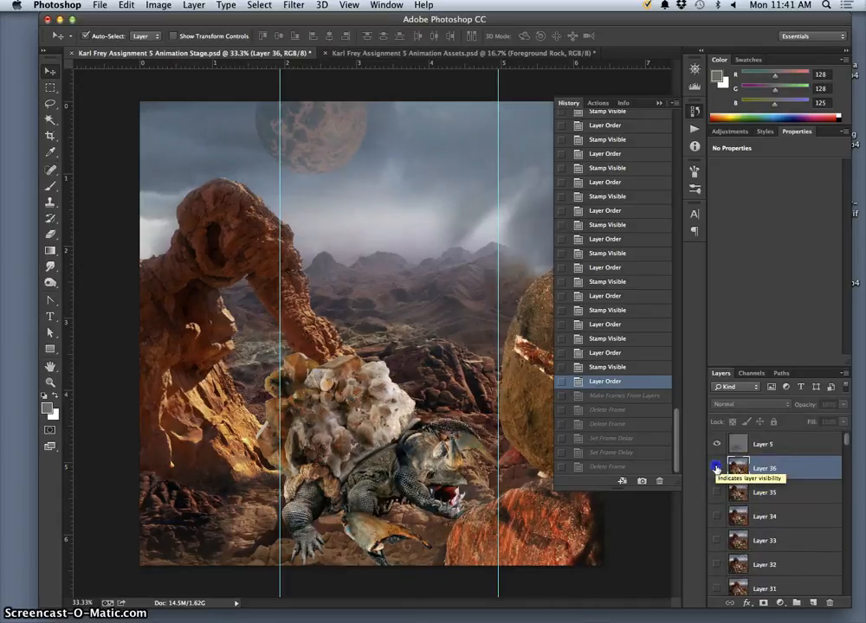
left_click(658, 104)
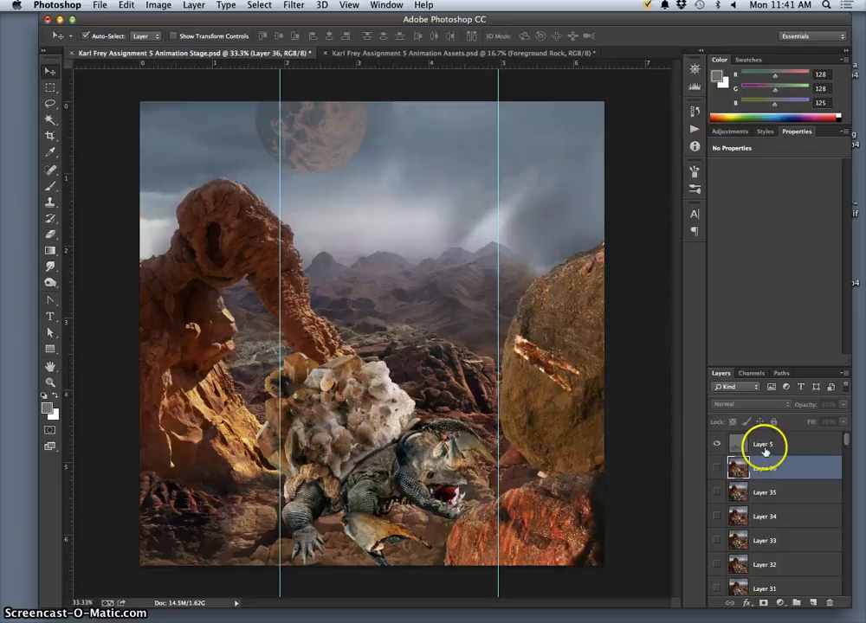
- Stamp the visible layers into a new layer, place it hidden directly below Layer 5, and make Layer 5 active again
left_click(765, 448)
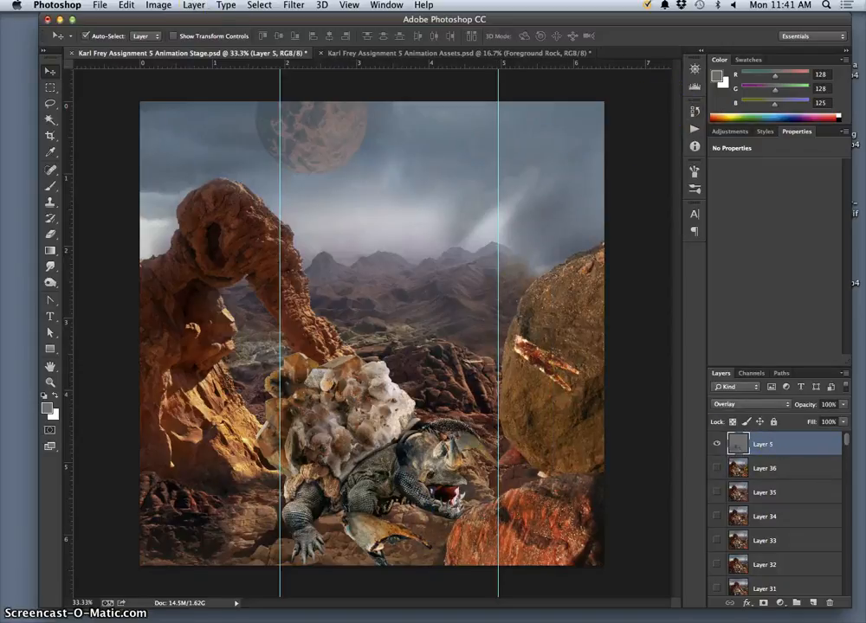
left_click(194, 5)
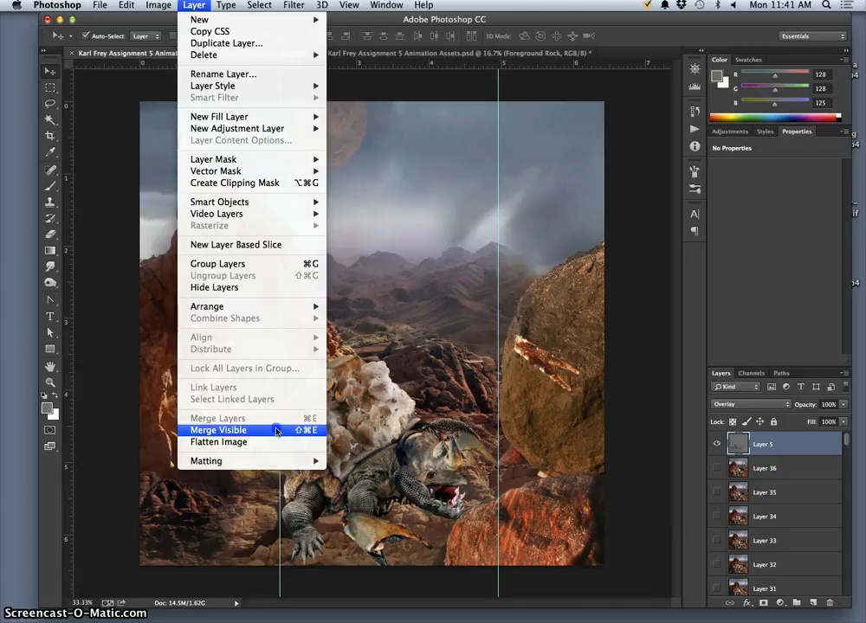
left_click(277, 431, "alt")
left_click_drag(743, 446, 740, 472)
left_click(718, 472)
left_click(785, 468)
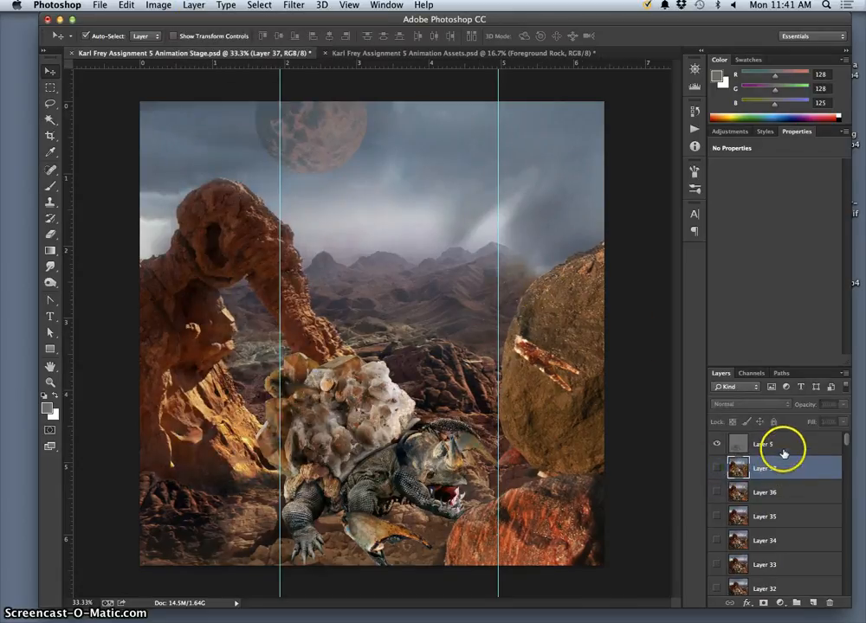
left_click(784, 450)
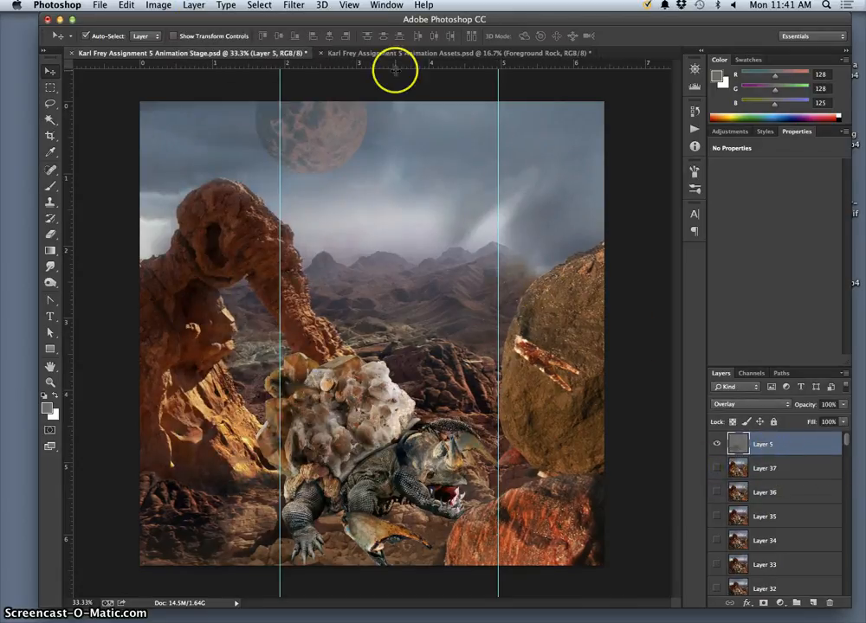
- Float the Animation Assets document in its own window and copy its Foreground Rock layer into the Animation Stage document
left_click_drag(384, 57, 485, 213)
left_click_drag(555, 127, 170, 364)
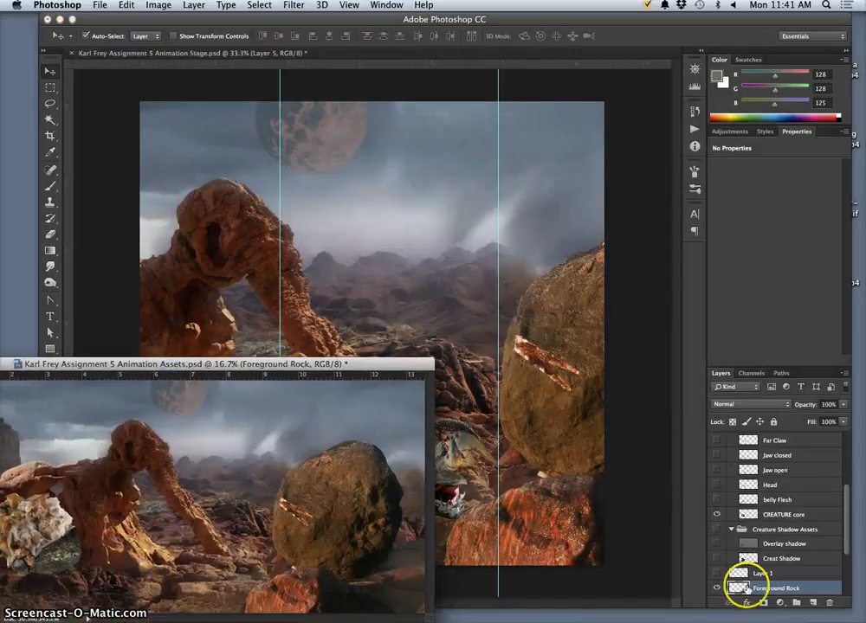
left_click_drag(758, 591, 522, 400)
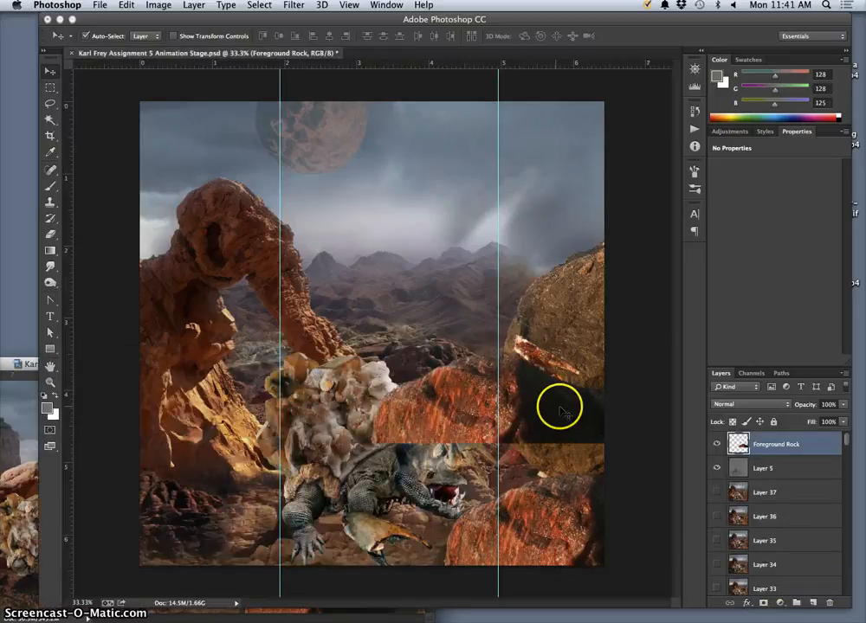
- Position the Foreground Rock layer exactly over the matching red rock in the background plate's lower corner
left_click_drag(522, 419, 595, 528)
left_click(567, 516)
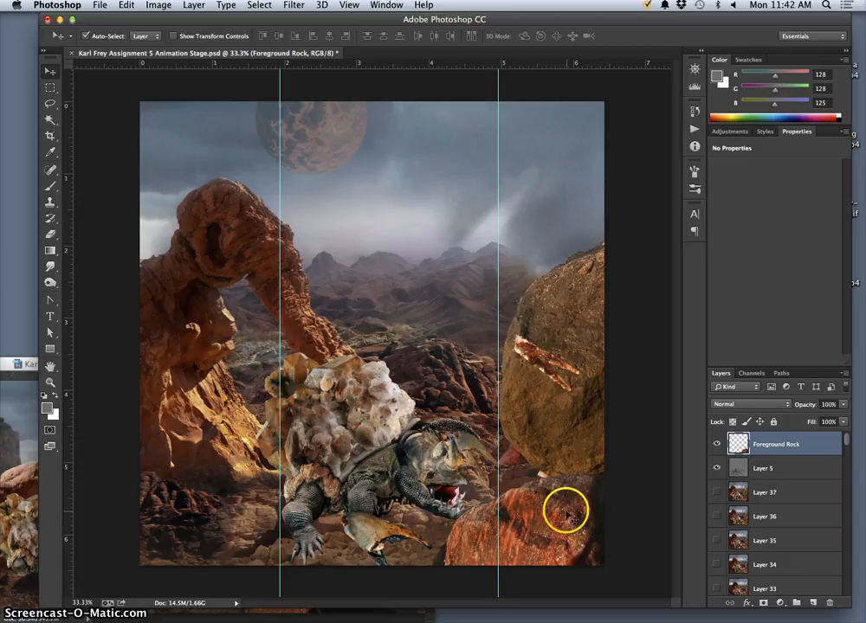
left_click_drag(560, 508, 560, 506)
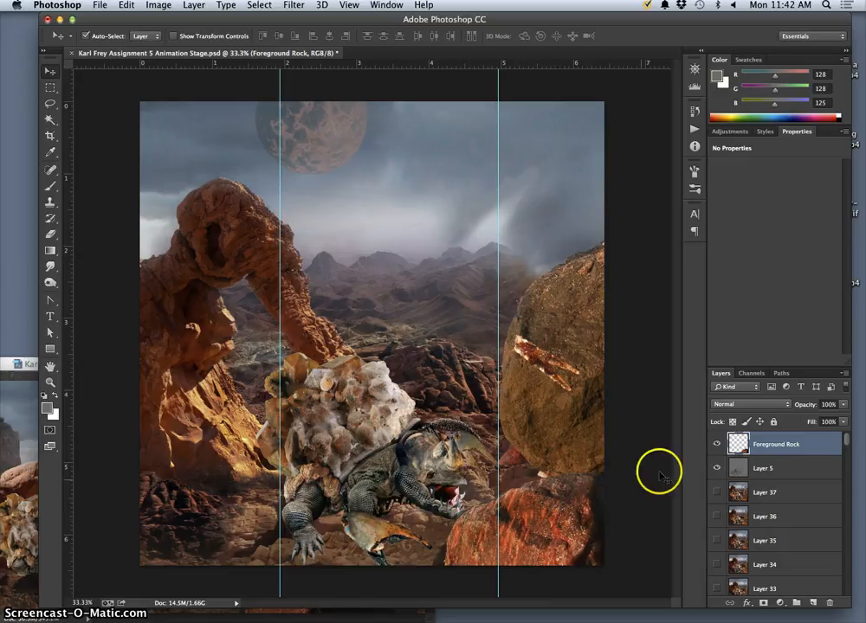
- Compare the canvas with the Foreground Rock layer hidden and shown to check its alignment
left_click(716, 446)
left_click(716, 445)
left_click(716, 446)
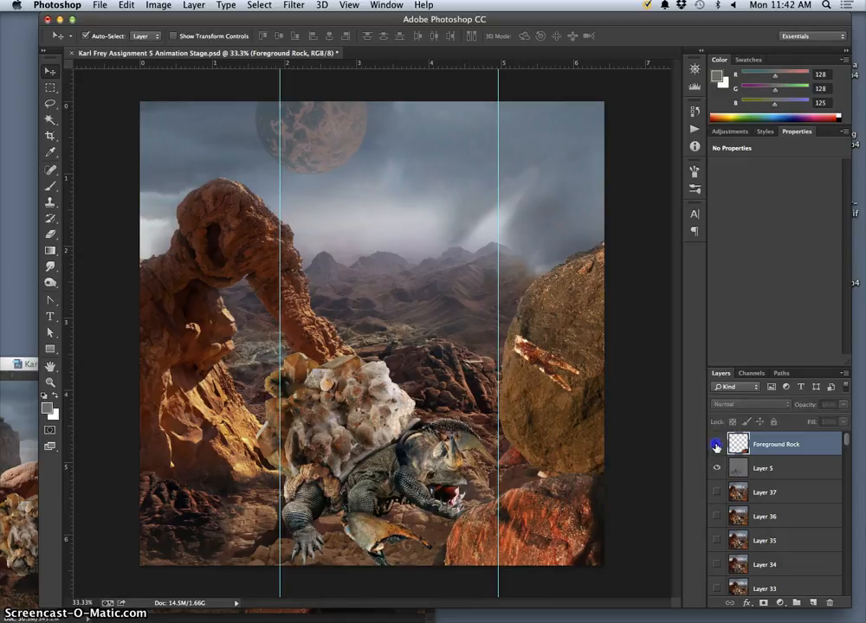
left_click(716, 446)
left_click(716, 446)
left_click(716, 446)
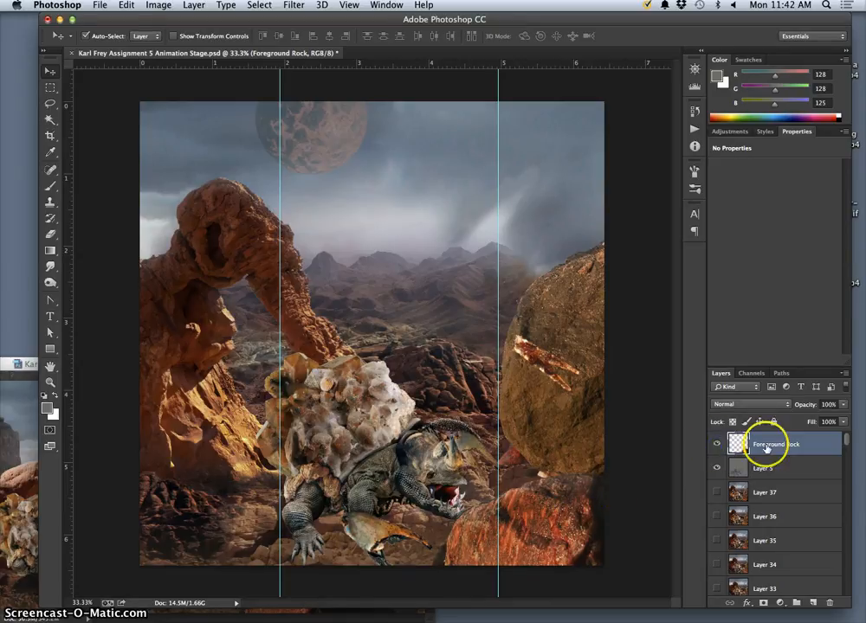
left_click(843, 405)
left_click(760, 406)
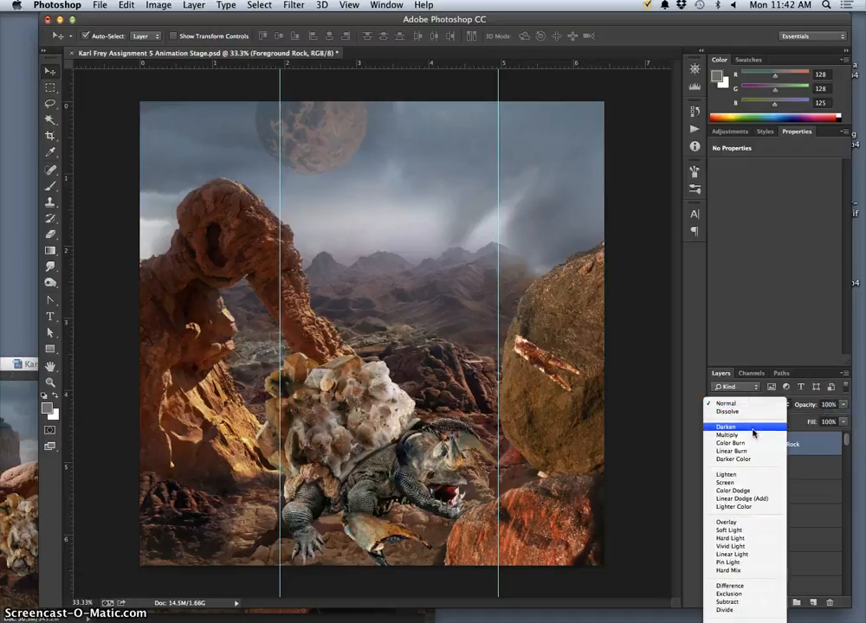
left_click(844, 407)
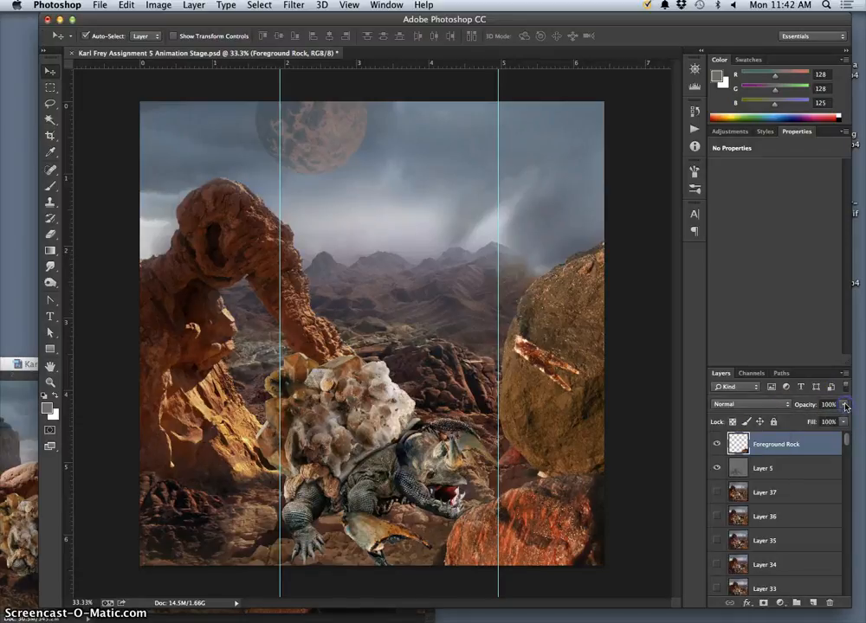
- Soften the foreground rock's outer lower edge with a 189 px Eraser, and compare the canvas with the layer hidden and shown
left_click(50, 233)
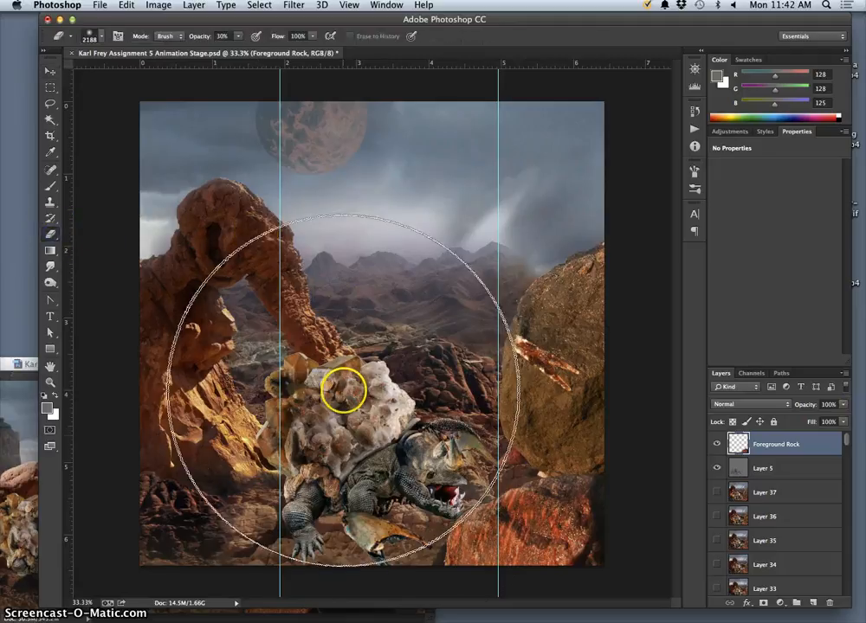
left_click(98, 37)
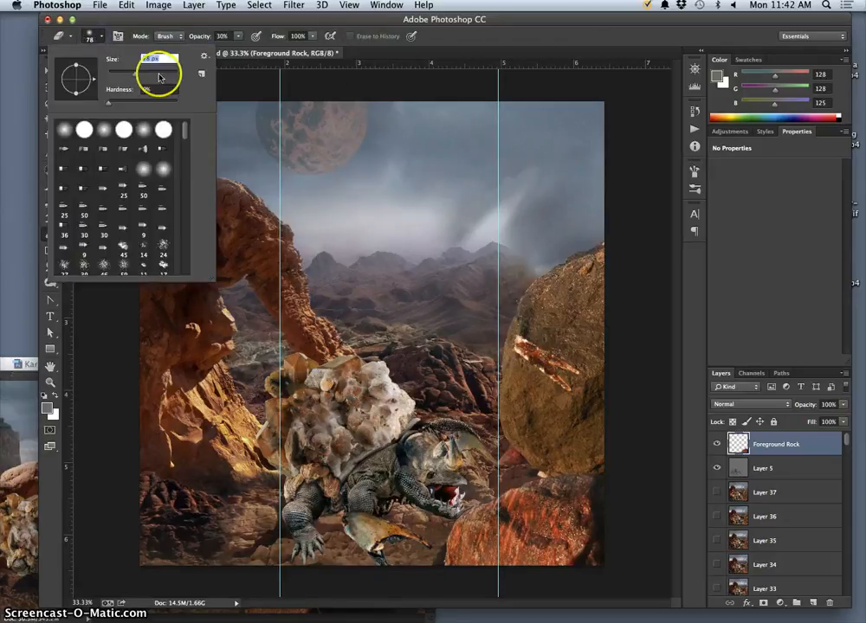
type("189")
left_click(431, 576)
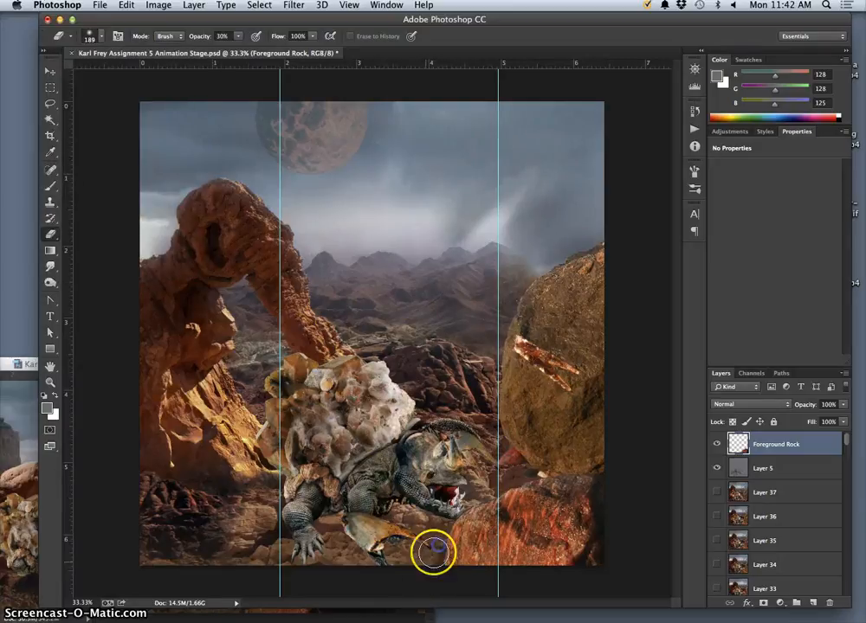
left_click(717, 444)
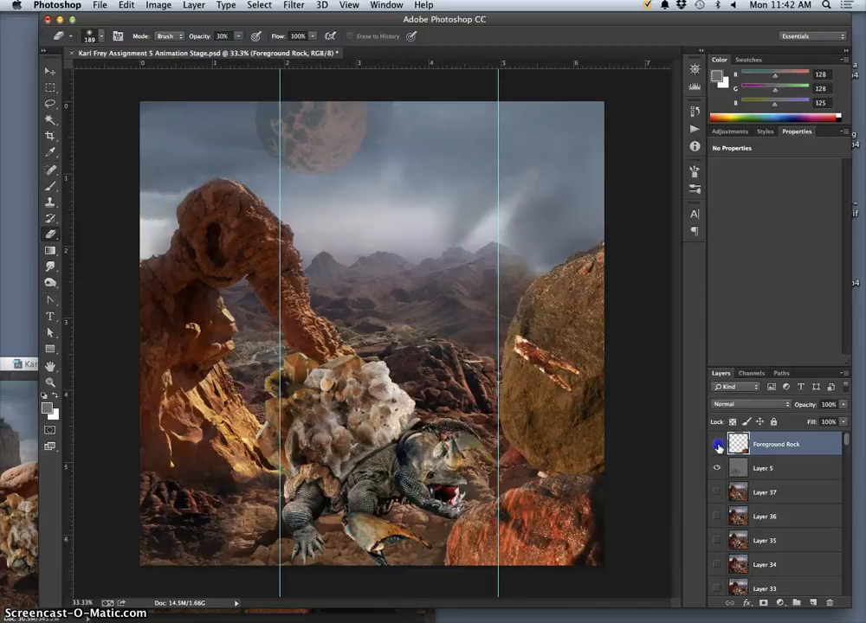
left_click(717, 444)
left_click(717, 444)
left_click(716, 444)
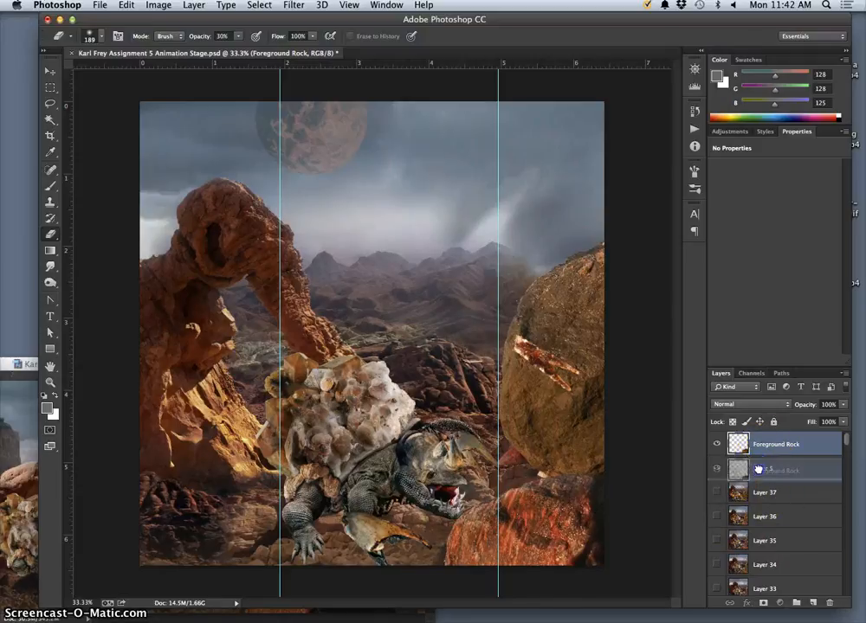
- Move the Foreground Rock layer directly below Layer 5 and make Layer 5 active
left_click_drag(759, 469, 766, 439)
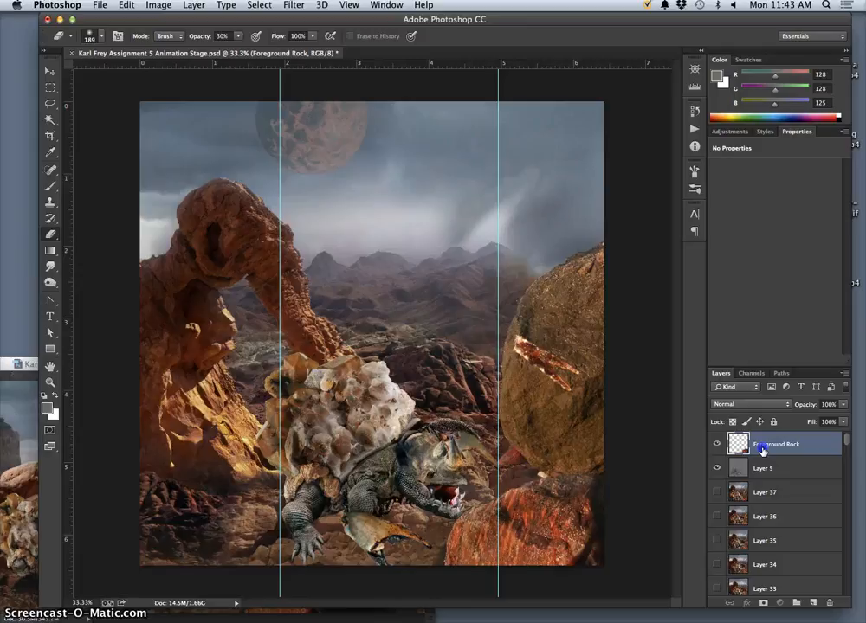
left_click_drag(760, 445, 773, 479)
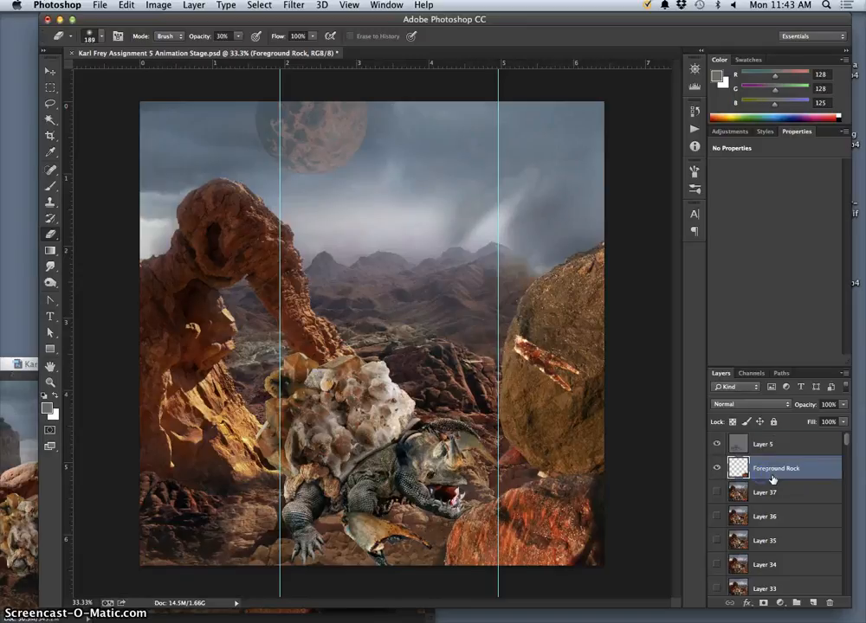
left_click(795, 443)
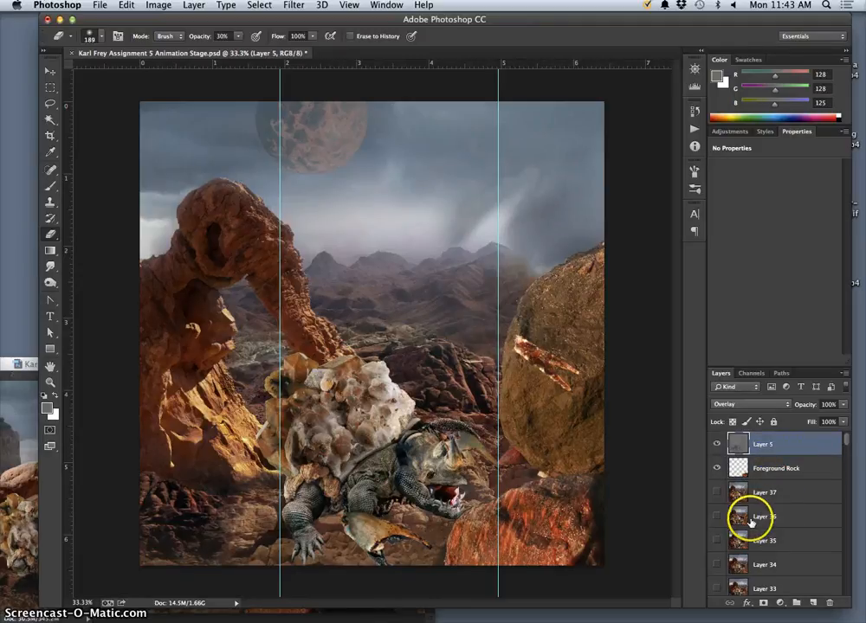
- Set up the next frame by showing CREATURE copy instead of CREATURE and the next Empty Background Plate up in the Backdrop group
scroll(758, 516, "down", 10)
scroll(749, 523, "down", 10)
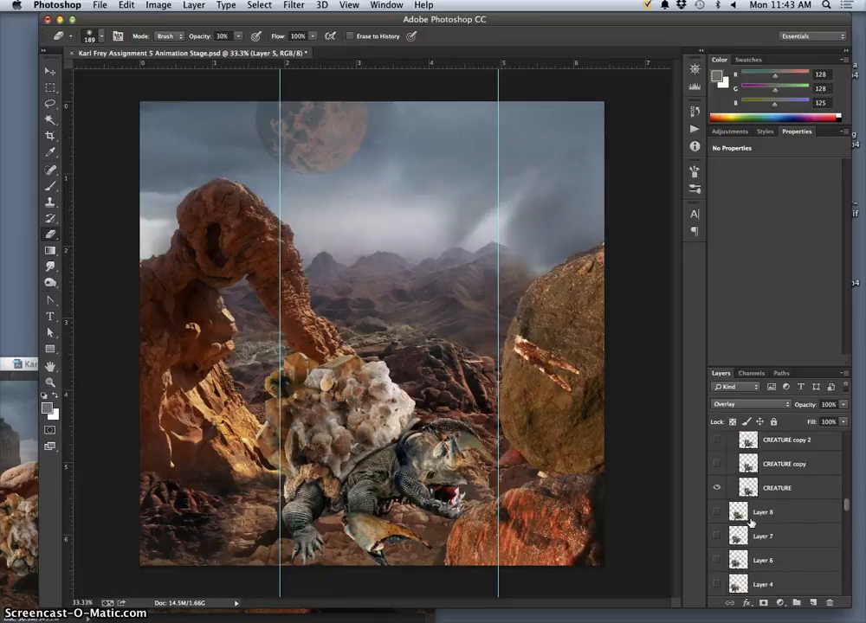
left_click(717, 506)
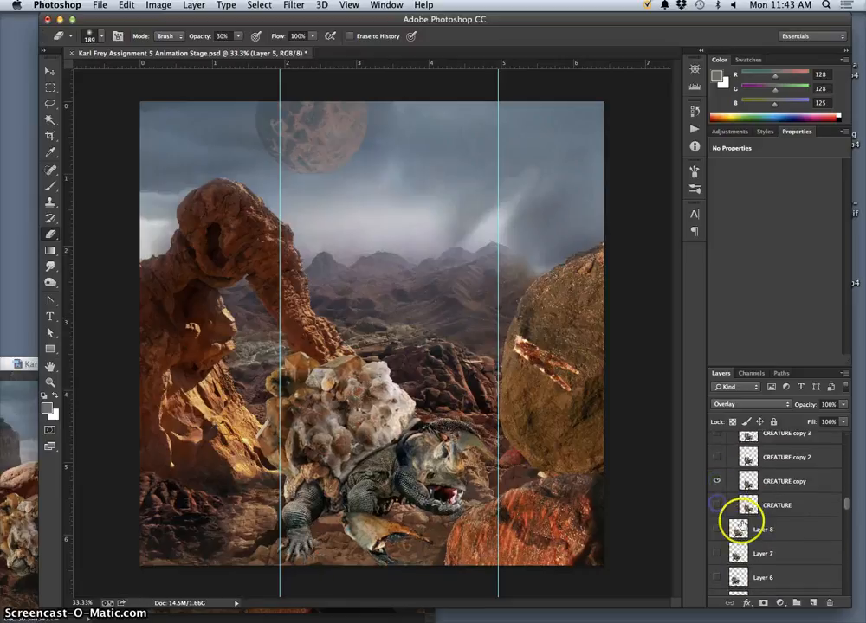
scroll(741, 537, "down", 3)
scroll(743, 524, "down", 10)
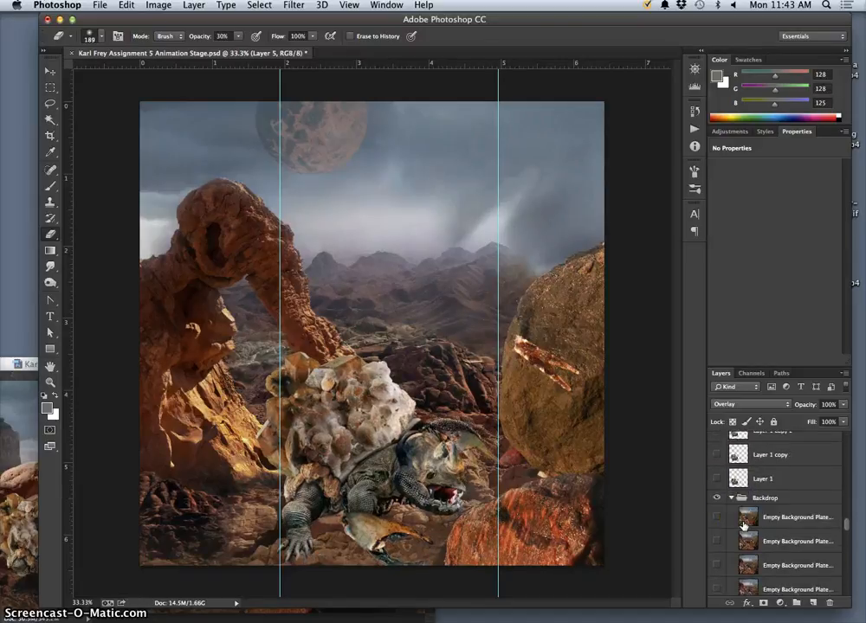
left_click(717, 524)
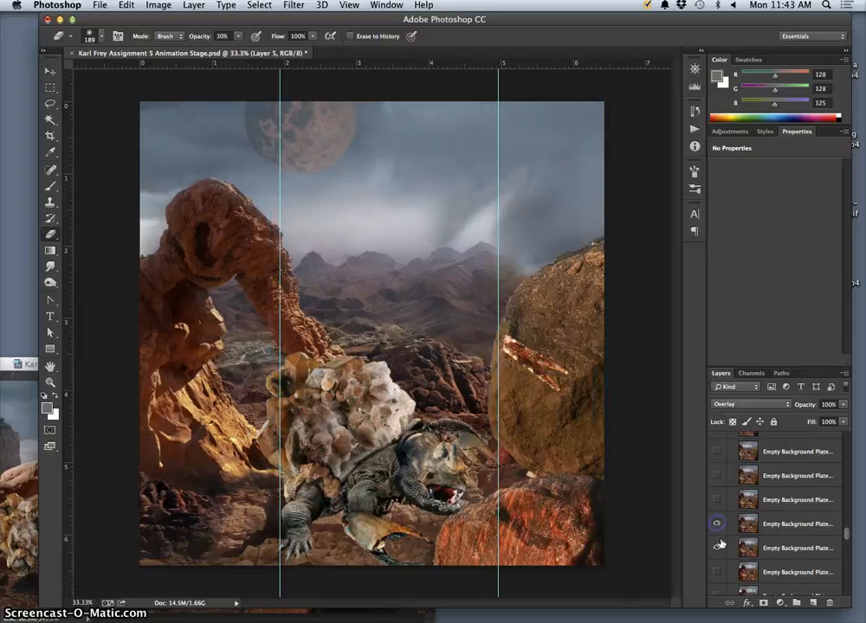
scroll(767, 554, "up", 15)
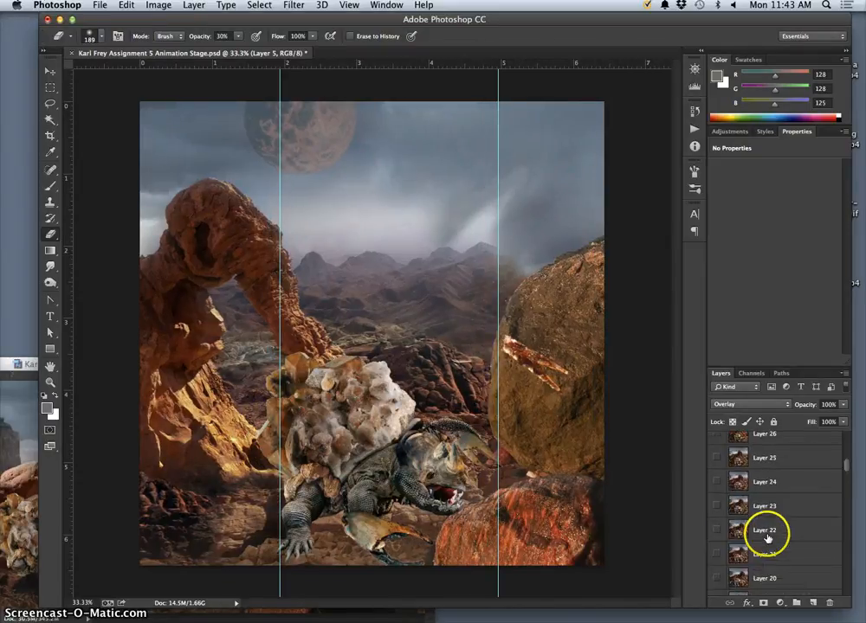
- Hide Layer 5 and shift the Foreground Rock layer with the Move tool to match the red rock in the new background plate
left_click(772, 469)
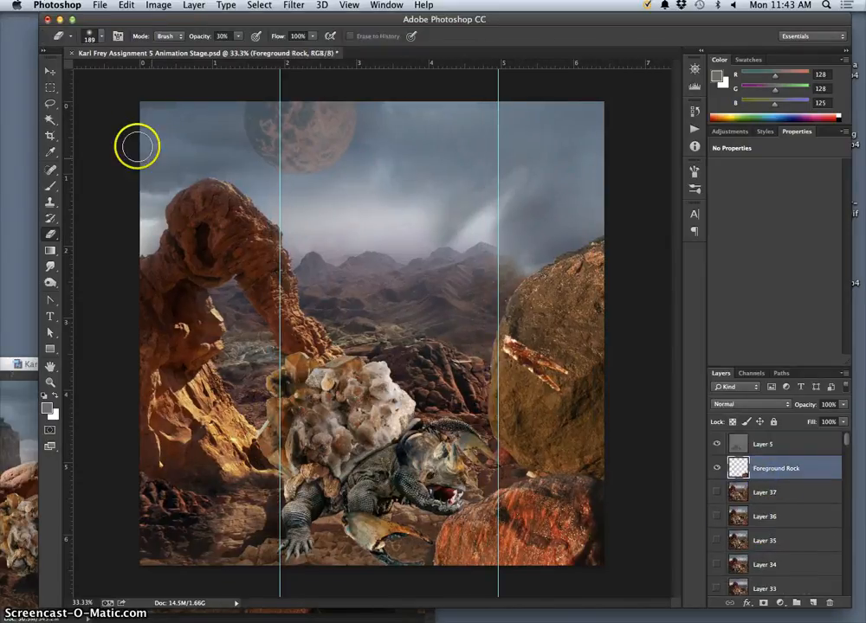
left_click(49, 71)
left_click_drag(526, 517, 513, 512)
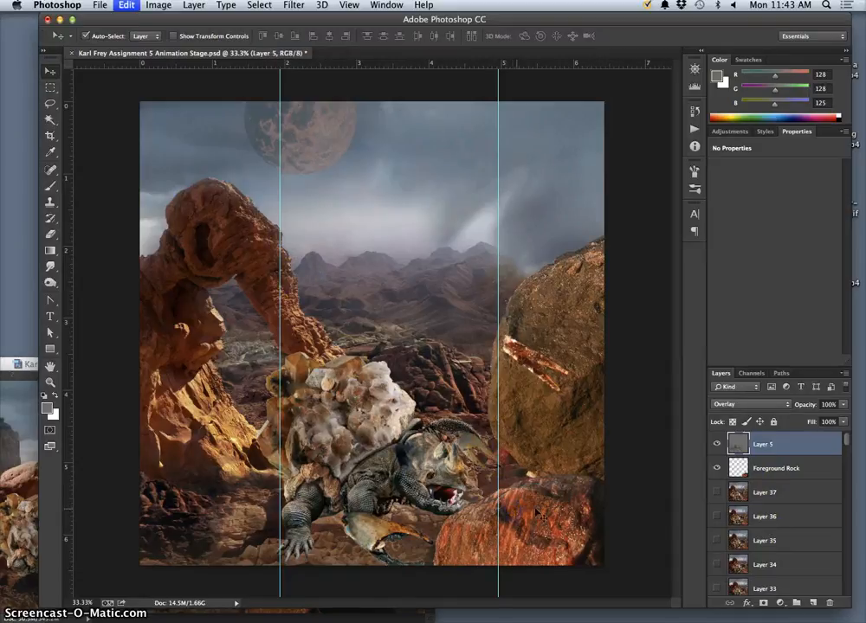
left_click(716, 444)
left_click(762, 473)
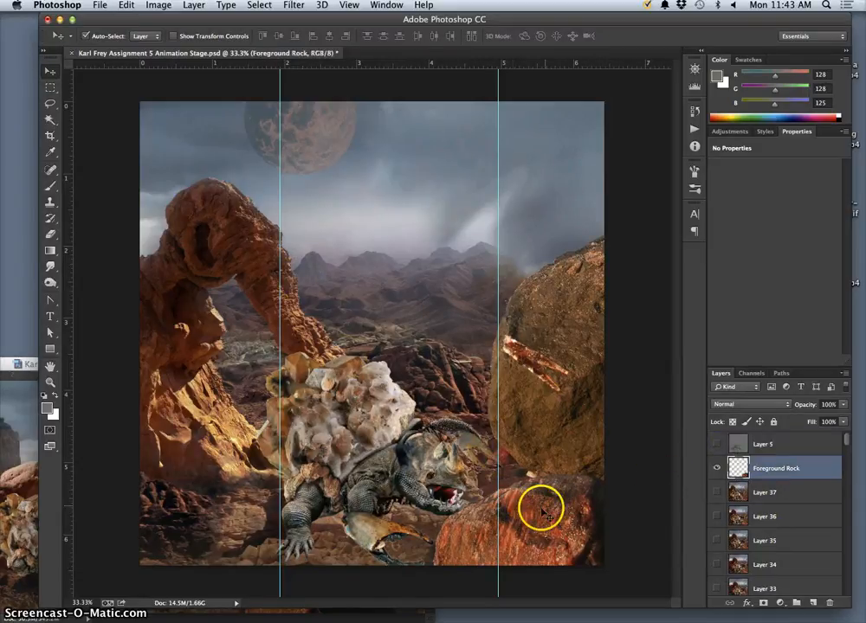
left_click_drag(531, 515, 549, 514)
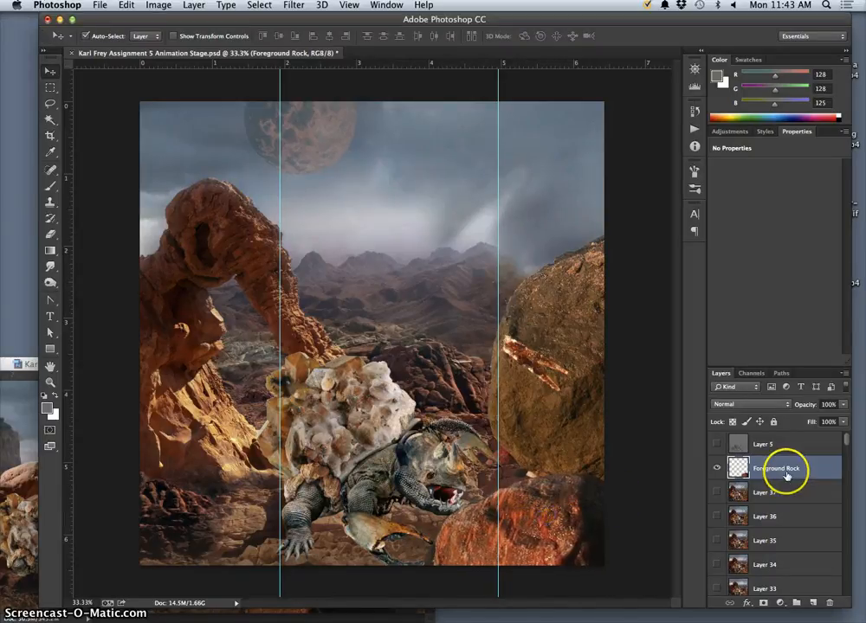
- Preview the next Empty Background Plates up in the Backdrop group against the current creature, and hide them again
scroll(775, 478, "down", 10)
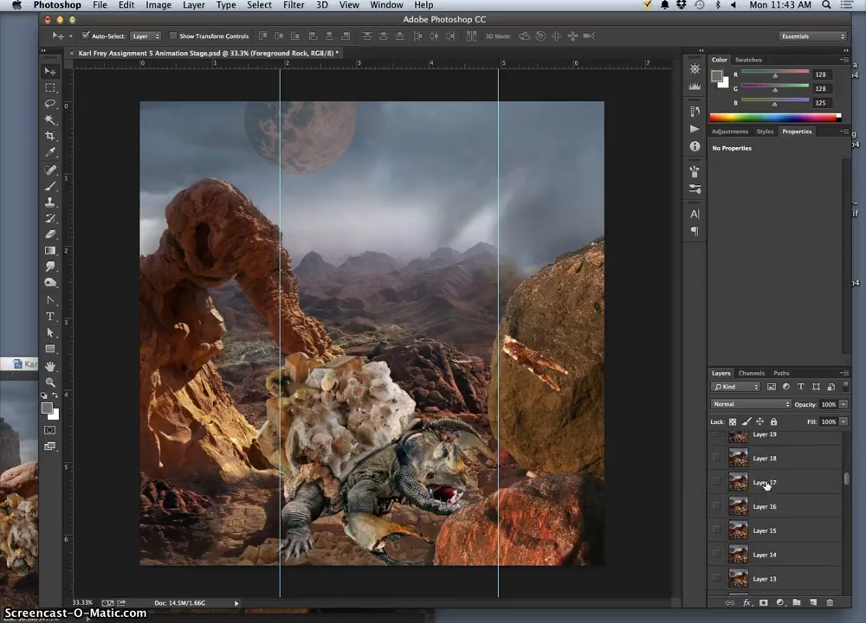
scroll(766, 486, "down", 5)
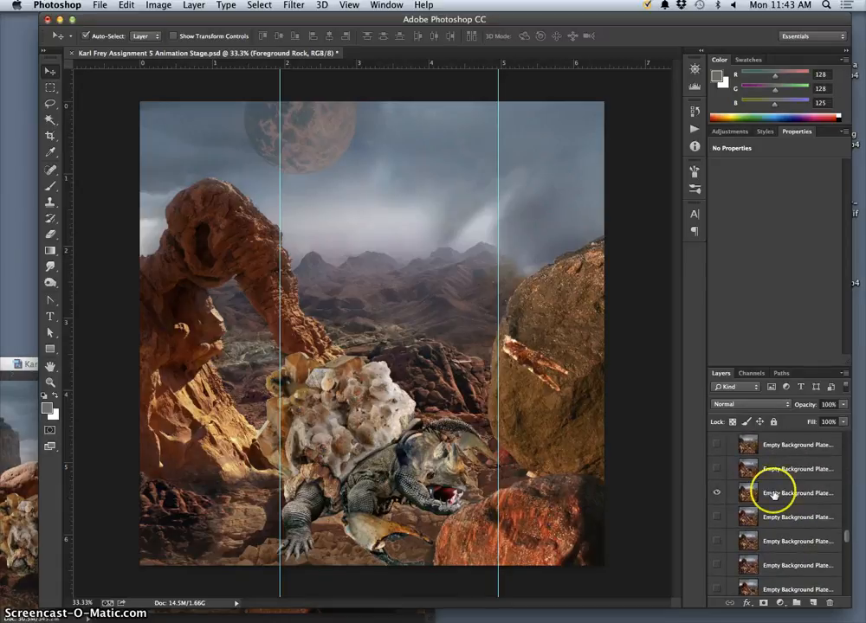
left_click(716, 470)
left_click(717, 445)
scroll(722, 455, "up", 1)
scroll(723, 457, "up", 2)
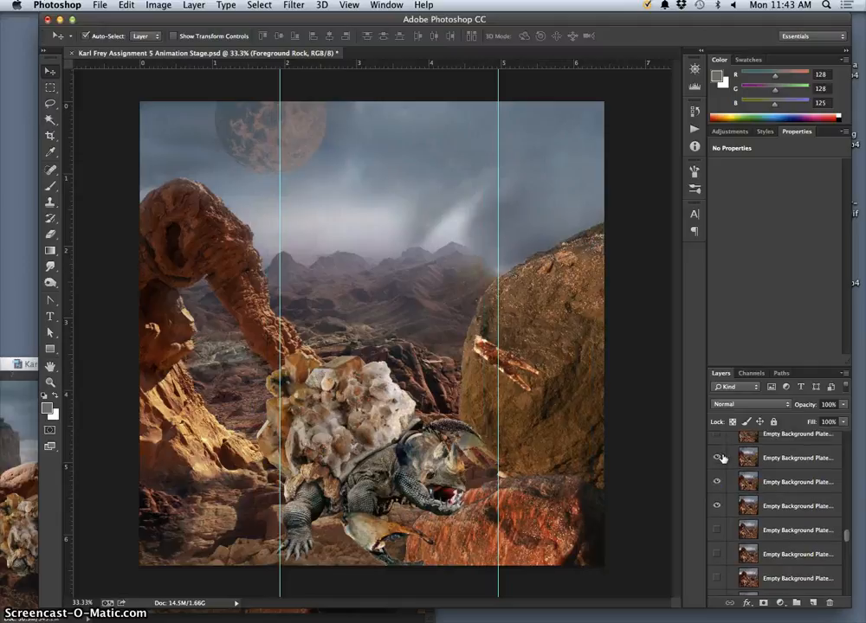
left_click(718, 456)
scroll(718, 459, "up", 1)
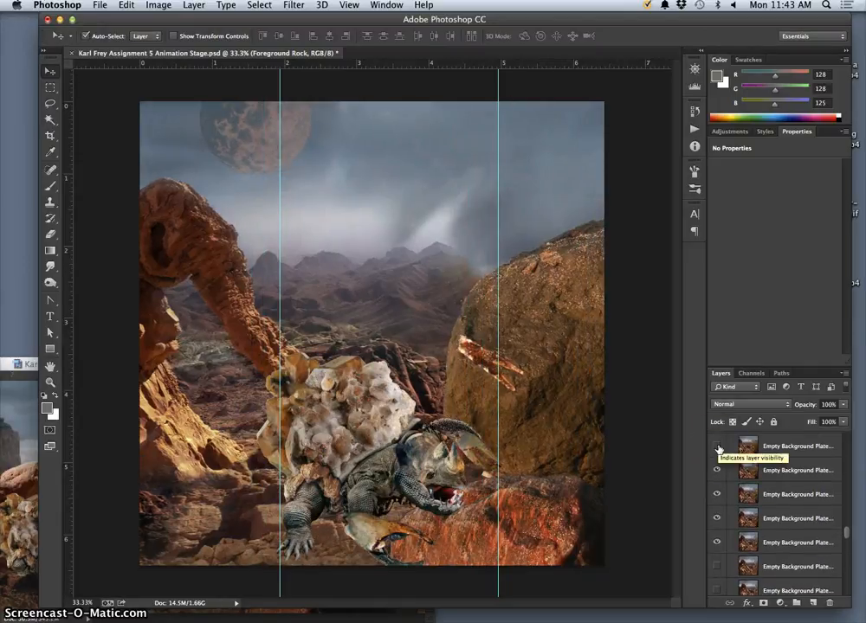
left_click(716, 469)
left_click(715, 494)
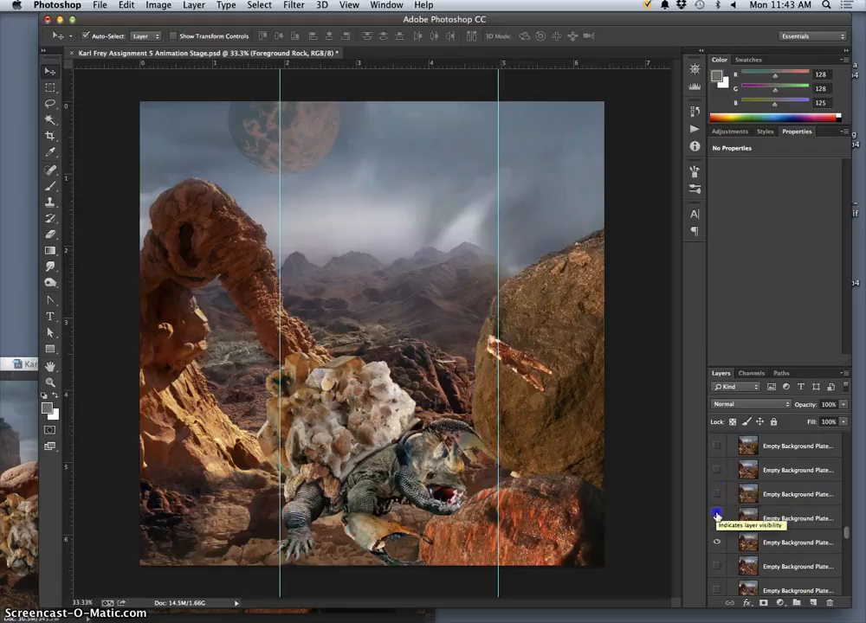
left_click(714, 517)
scroll(742, 524, "up", 5)
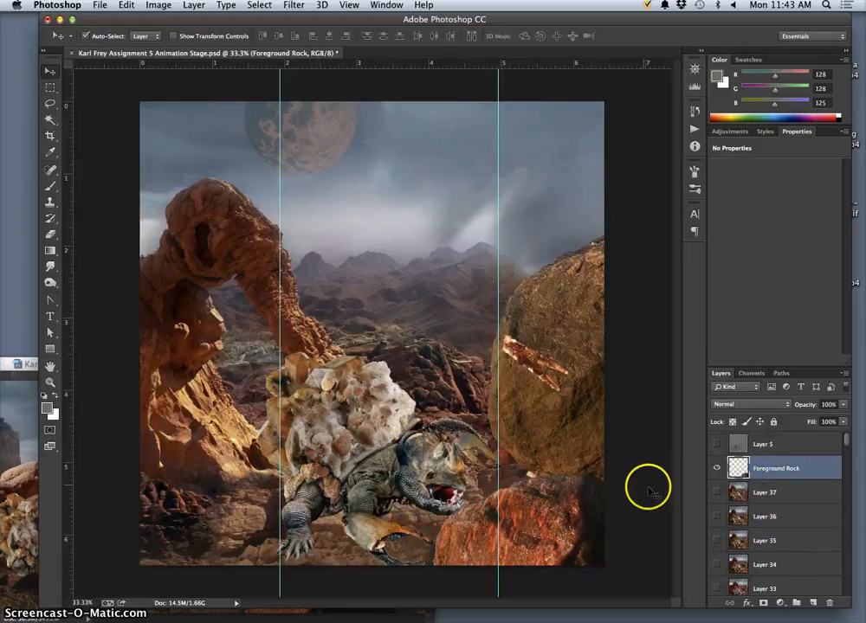
- Compare the current frame with the stamped Layer 37 by switching the visibility of Layer 37 and Foreground Rock
left_click(716, 468)
left_click(716, 494)
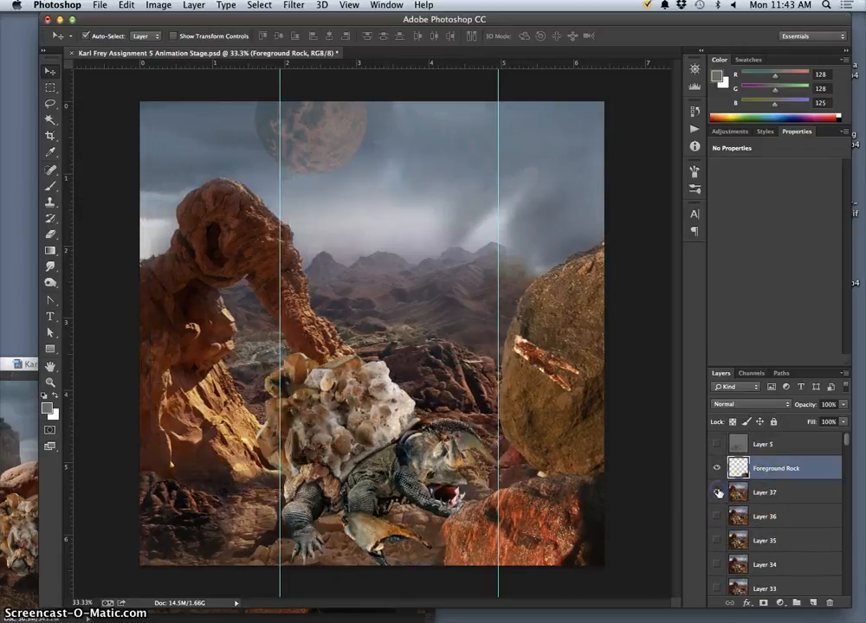
left_click(718, 493)
left_click(718, 493)
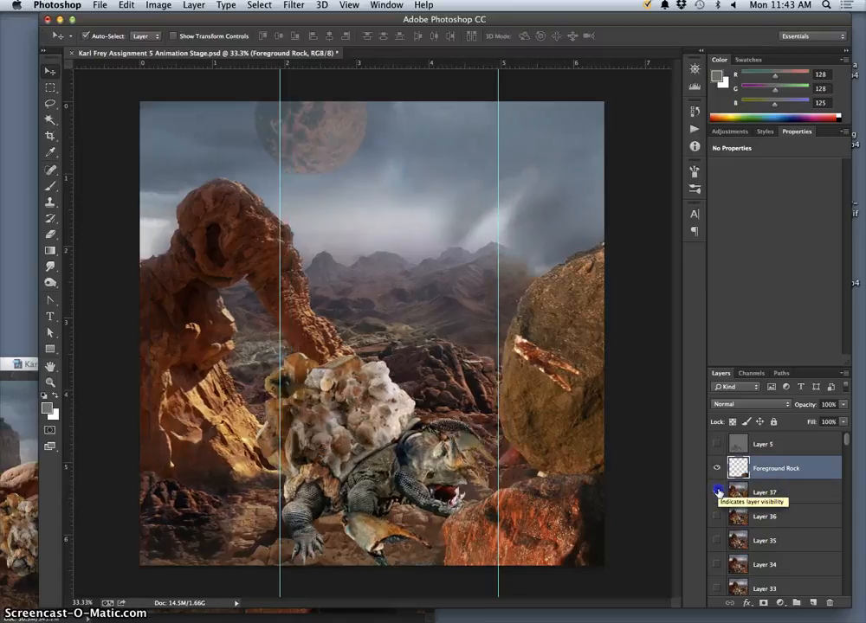
left_click(717, 493)
left_click(719, 469)
left_click(716, 493)
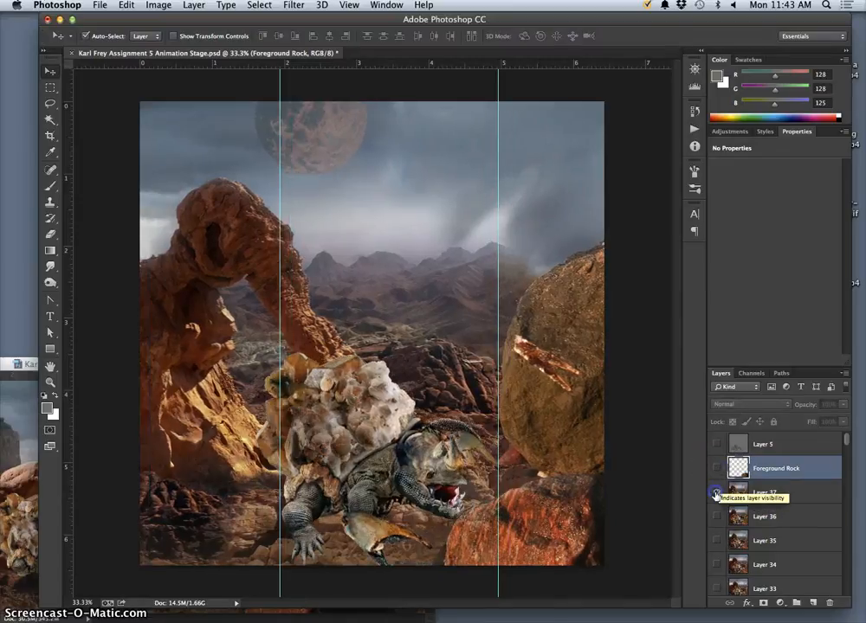
left_click(715, 493)
left_click(717, 469)
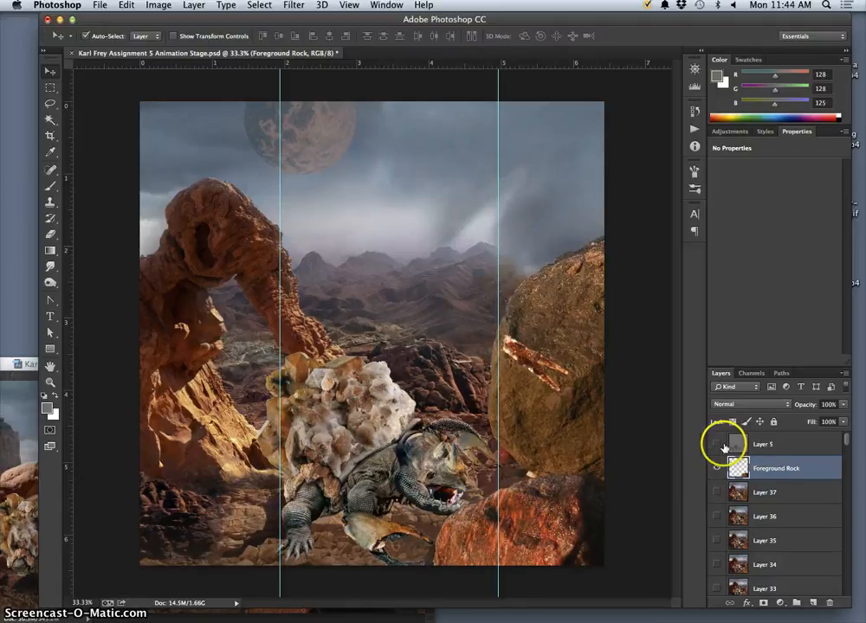
- Show Layer 5, stamp the visible layers into a new layer above it, and store that composite hidden directly below Foreground Rock
left_click(716, 444)
left_click(734, 442)
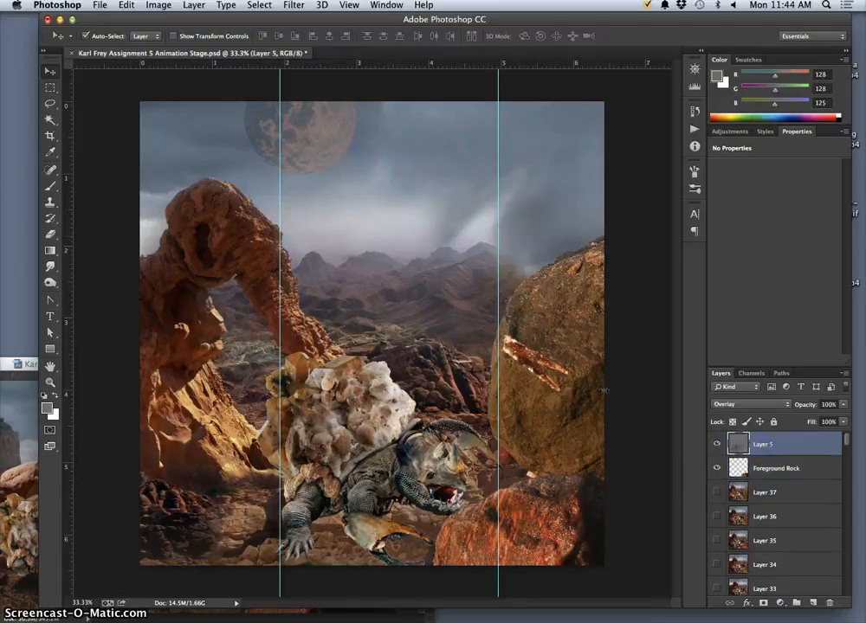
left_click(192, 6)
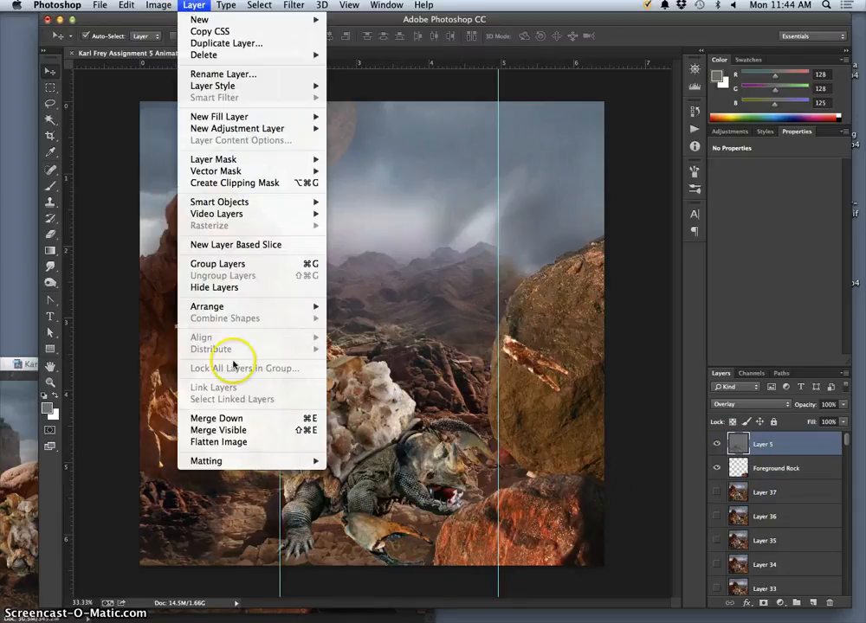
left_click(227, 430, "alt")
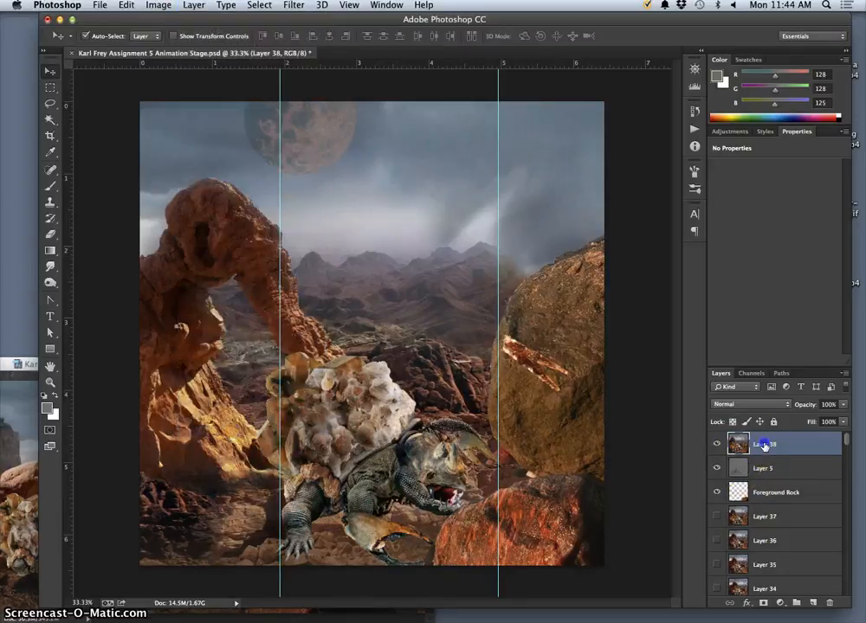
left_click_drag(760, 443, 738, 505)
left_click(717, 492)
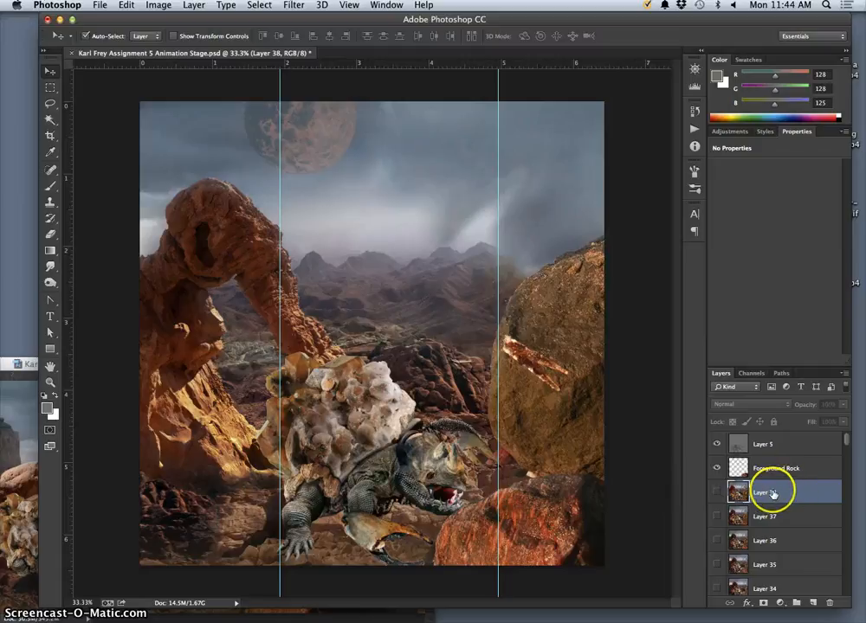
left_click(770, 447)
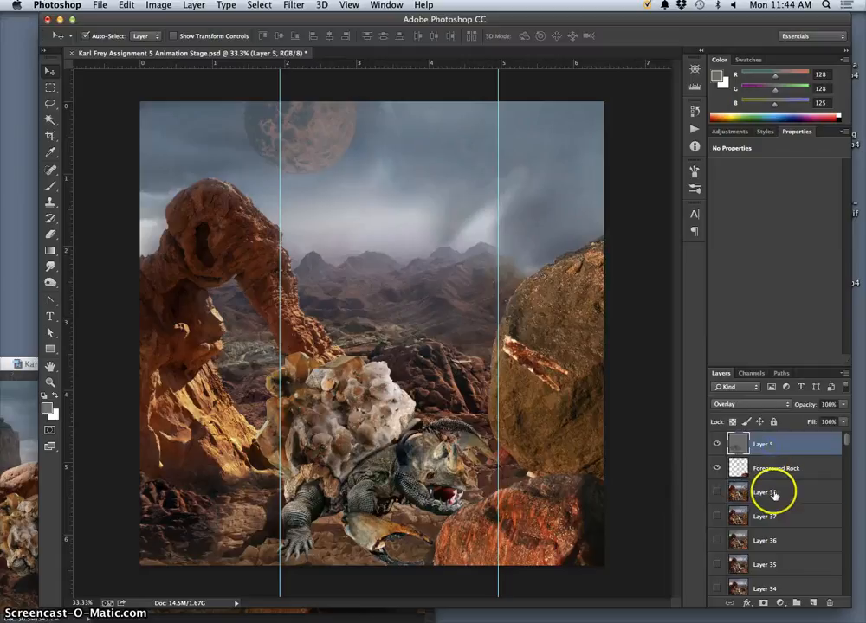
- Set up the next frame by showing CREATURE copy 2 instead of CREATURE copy and the next Empty Background Plate up
scroll(773, 493, "down", 5)
scroll(773, 496, "down", 10)
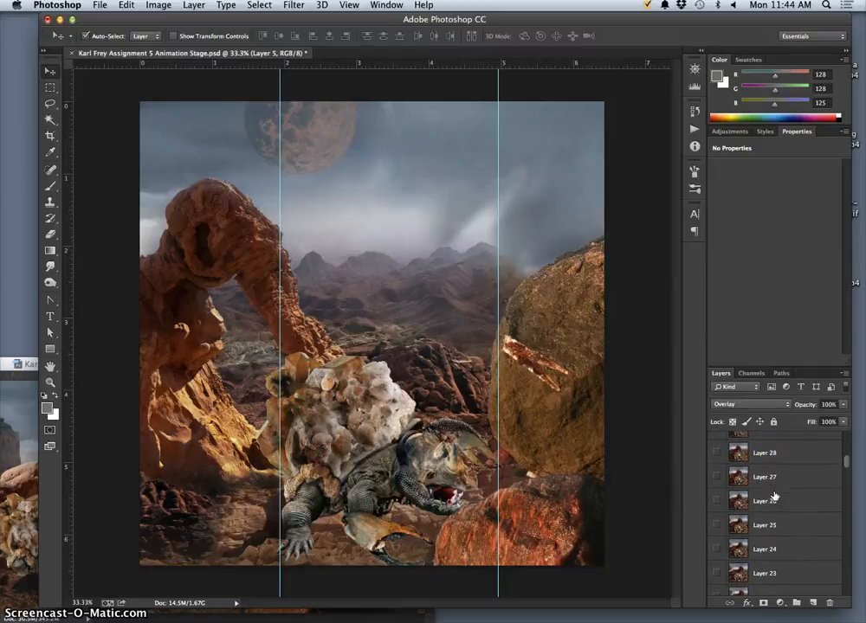
scroll(774, 496, "up", 1)
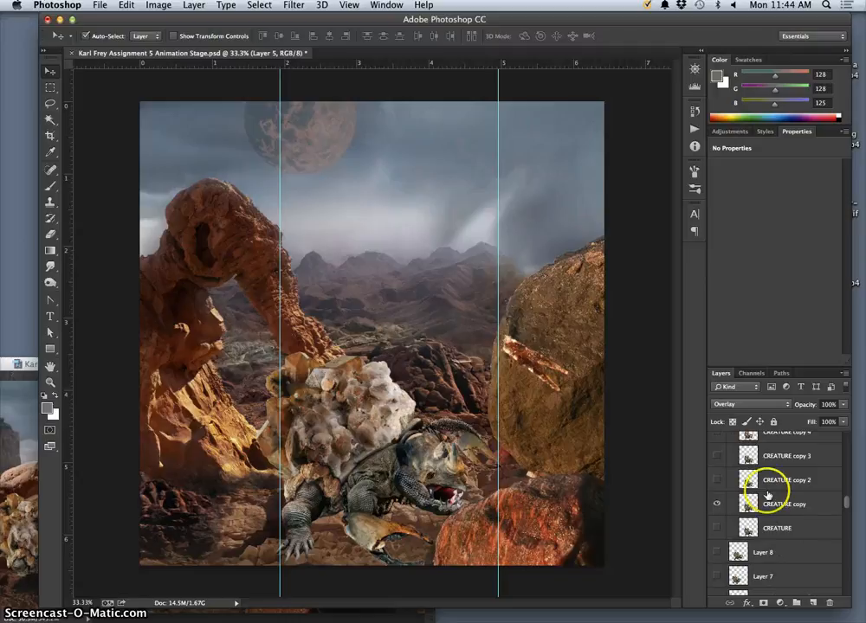
left_click(717, 481)
left_click(717, 503)
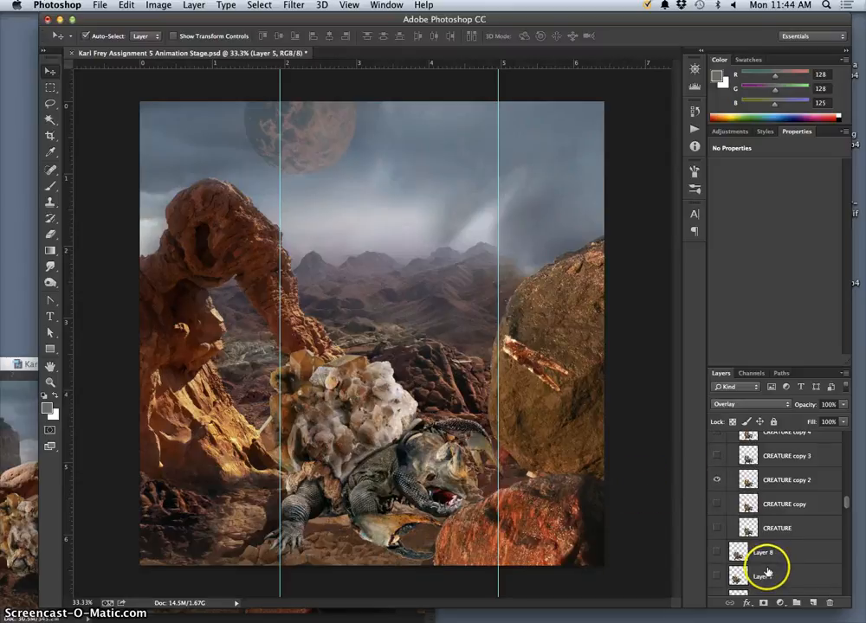
scroll(766, 573, "down", 5)
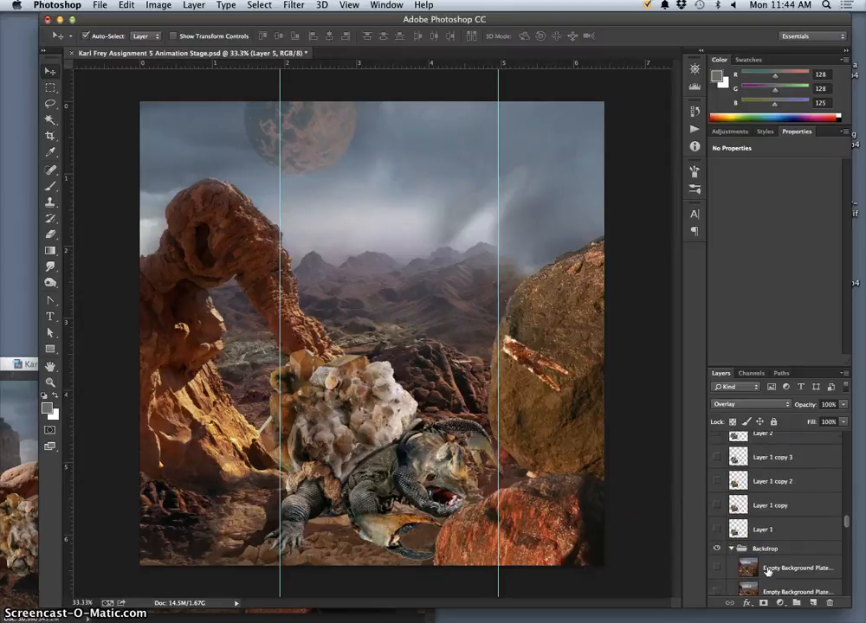
left_click(717, 535)
left_click(717, 559)
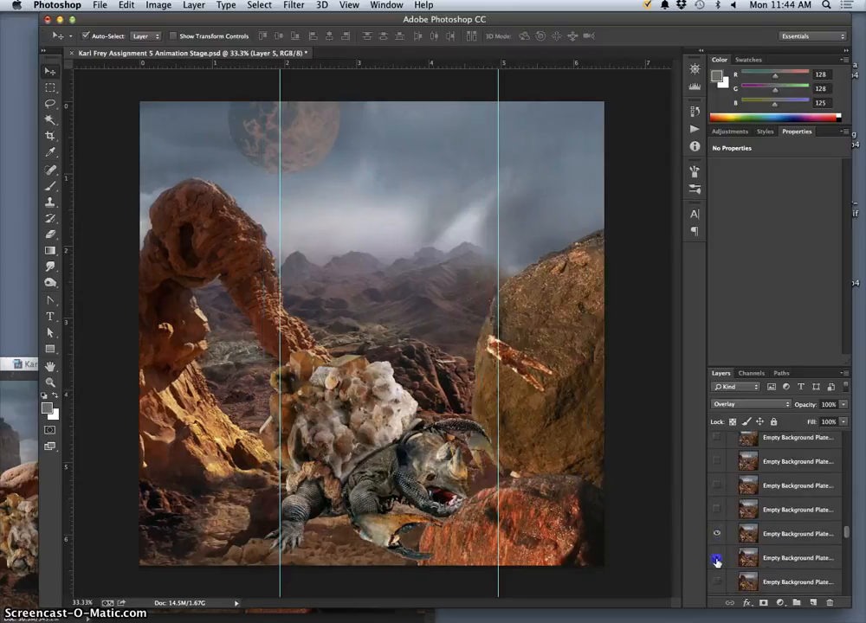
scroll(769, 489, "up", 10)
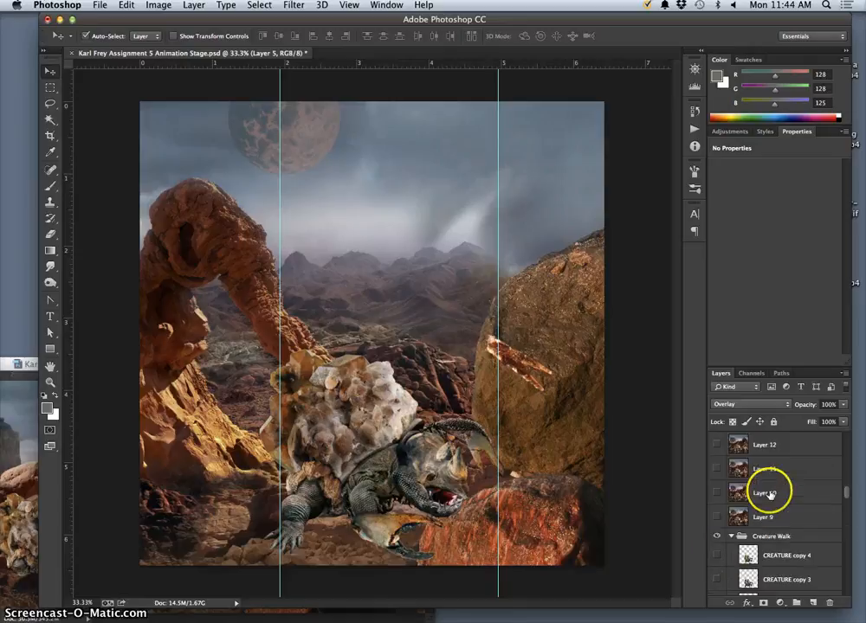
- Shift the Foreground Rock layer to match the red rock in the new background plate, with Layer 5 hidden
left_click(773, 466)
mouse_move(525, 517)
left_mouse_down()
mouse_move(515, 518)
mouse_move(532, 518)
left_mouse_up()
left_click(715, 444)
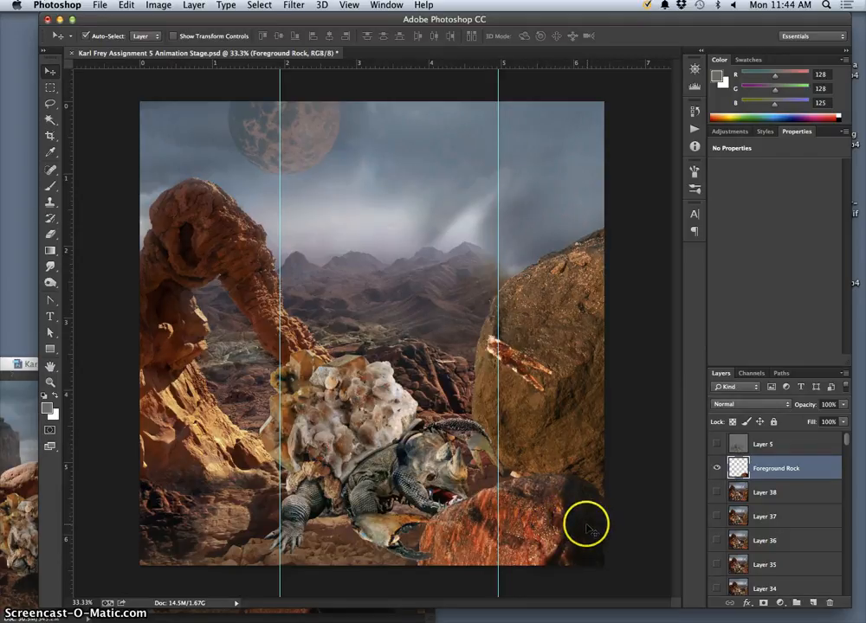
- With Foreground Rock hidden and Layer 38 shown, lasso the red rock's lower-left corner on Layer 38 and copy it to a new layer
left_click(717, 492)
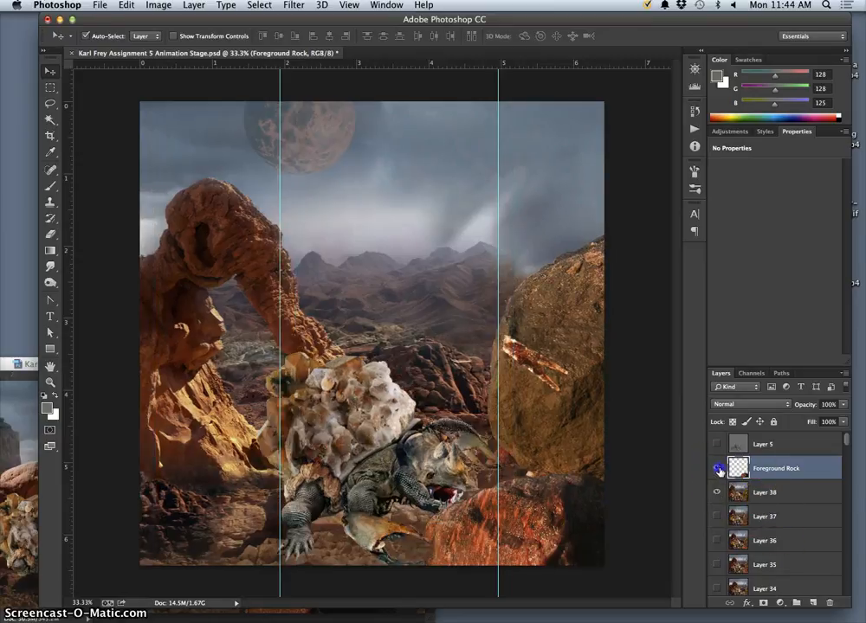
left_click(718, 468)
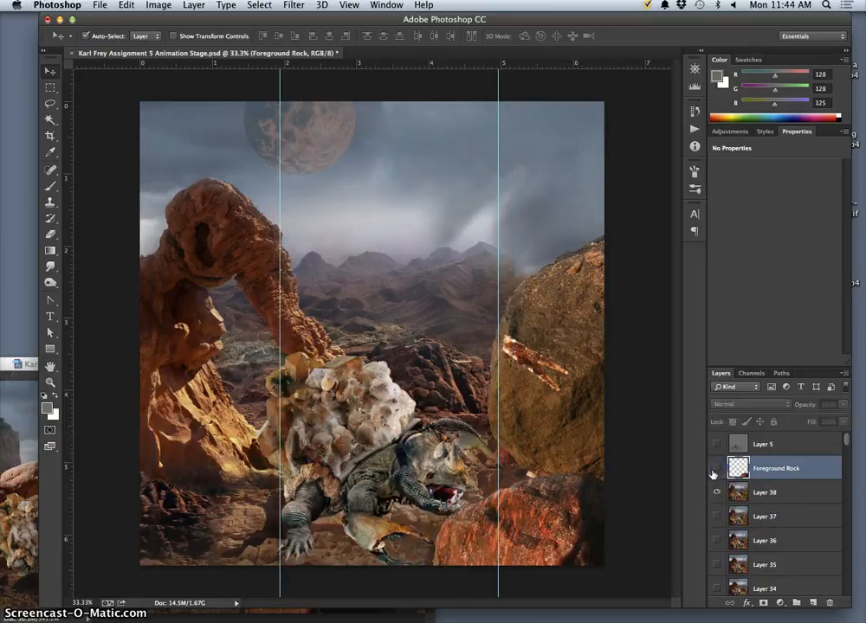
left_click(52, 104)
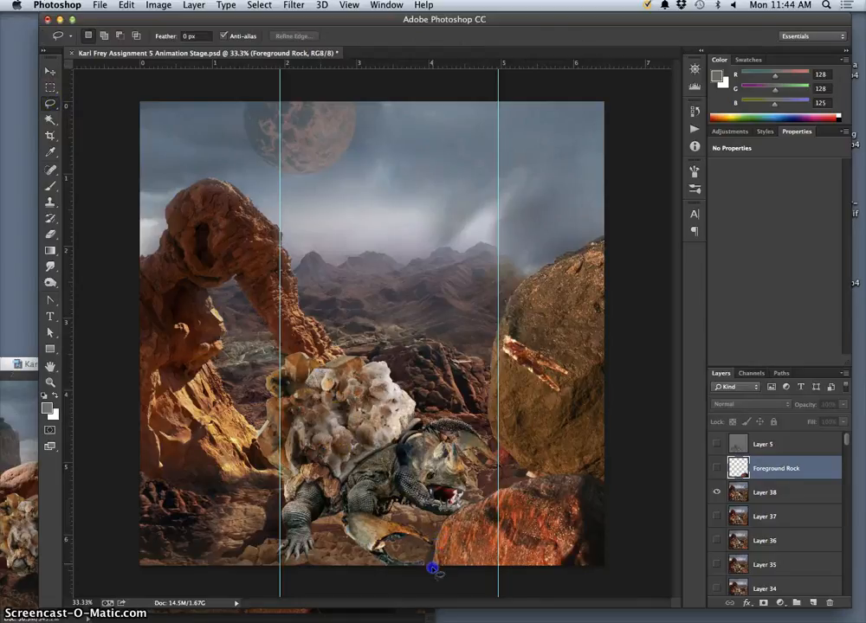
left_click_drag(455, 532, 488, 551)
left_click(773, 494)
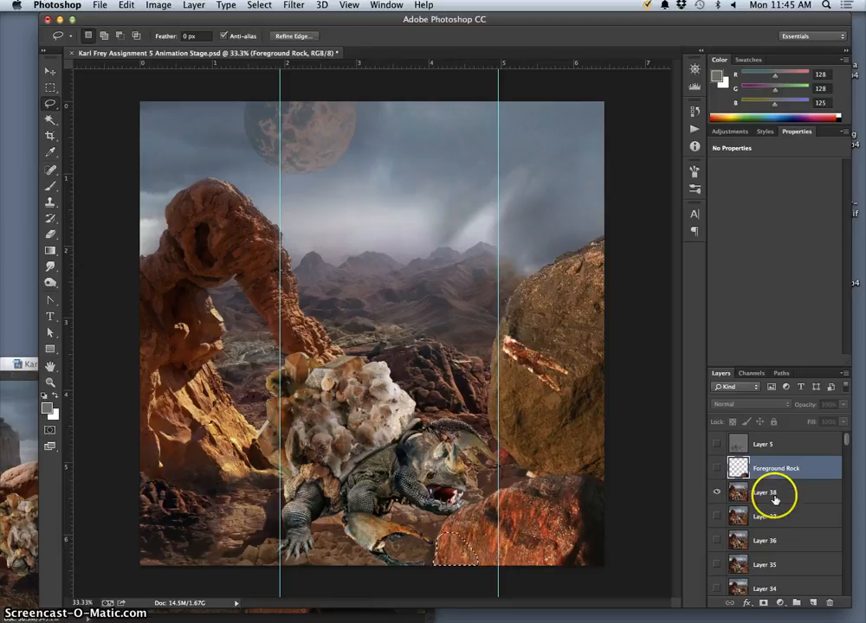
key("super+j")
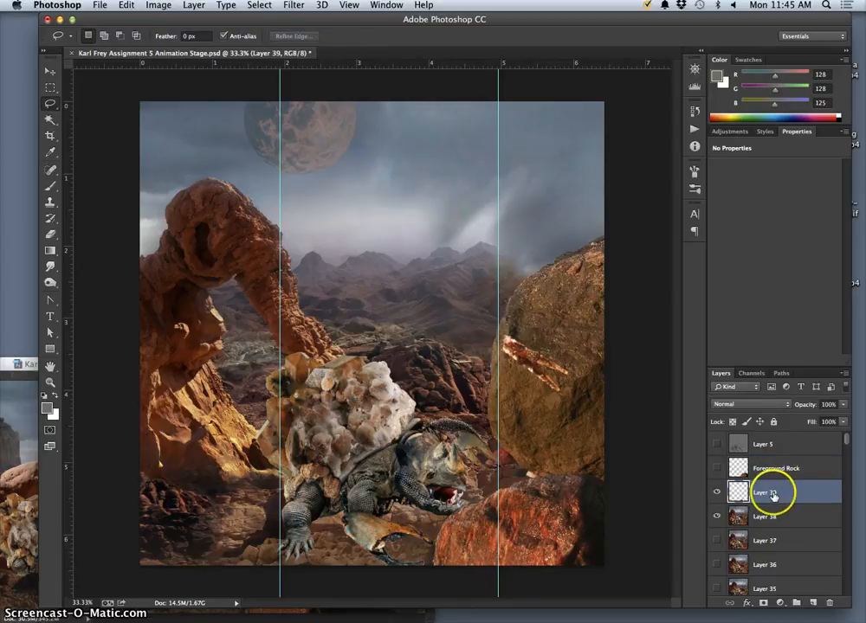
- Hide Layer 38 and move the copied rock piece over the lower-left edge of the background's red rock, checking it with Foreground Rock hidden
left_click(717, 468)
left_click(716, 517)
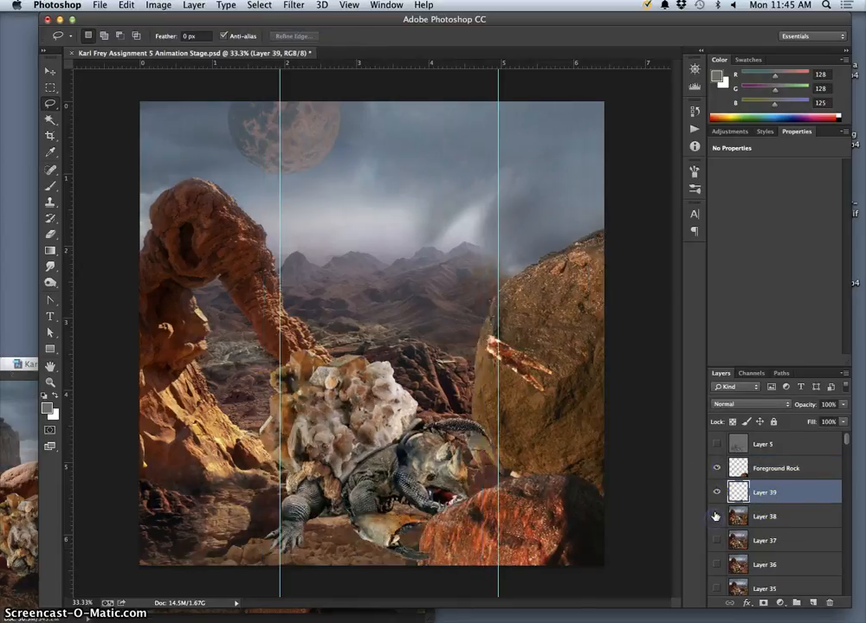
mouse_move(753, 469)
left_mouse_down()
mouse_move(757, 495)
mouse_move(755, 468)
left_mouse_up()
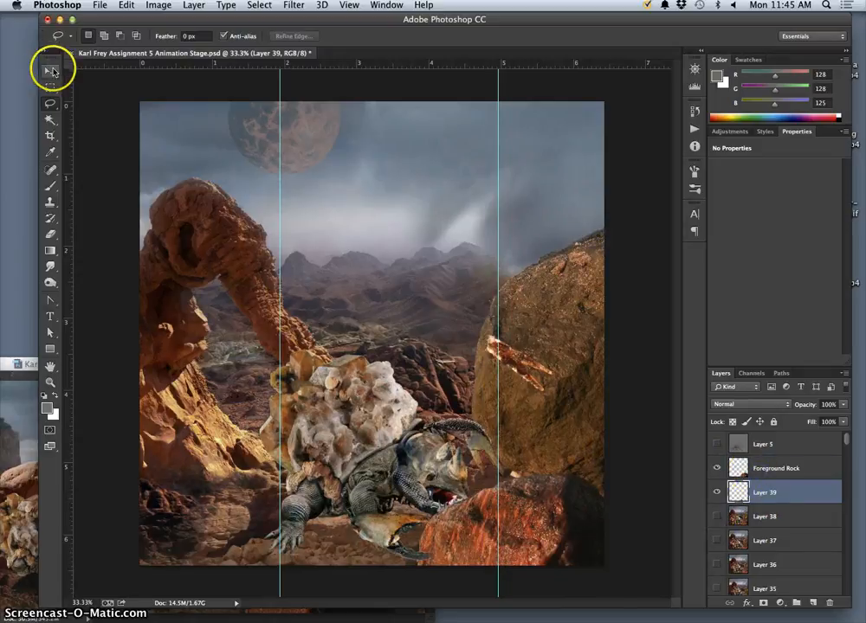
left_click(53, 71)
left_click_drag(443, 544, 435, 546)
left_click(598, 535)
left_click(716, 468)
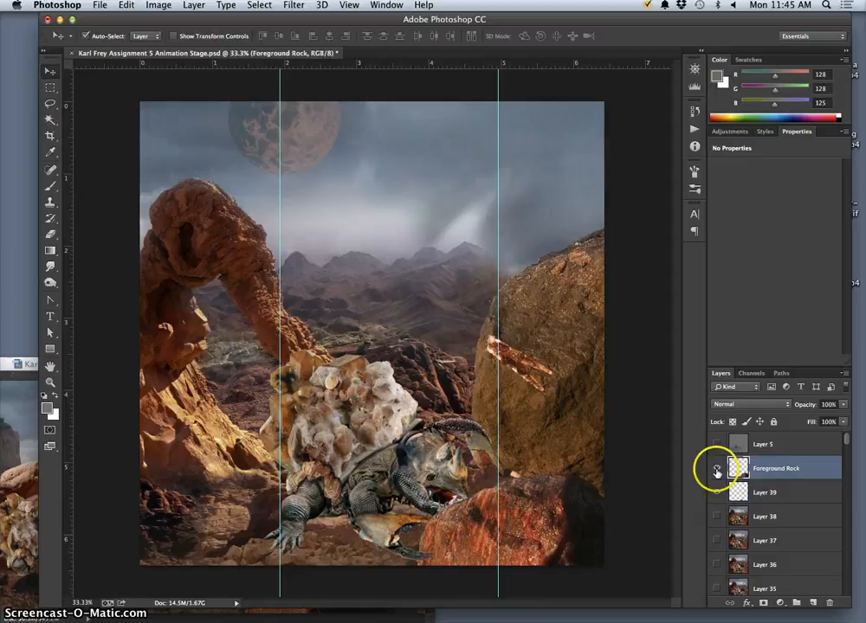
left_click(766, 496)
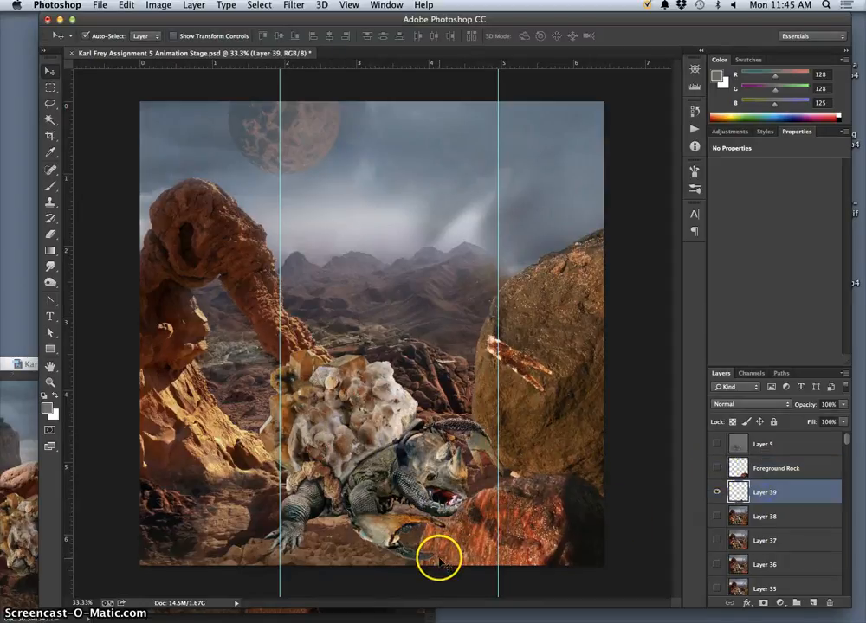
left_click_drag(439, 561, 422, 560)
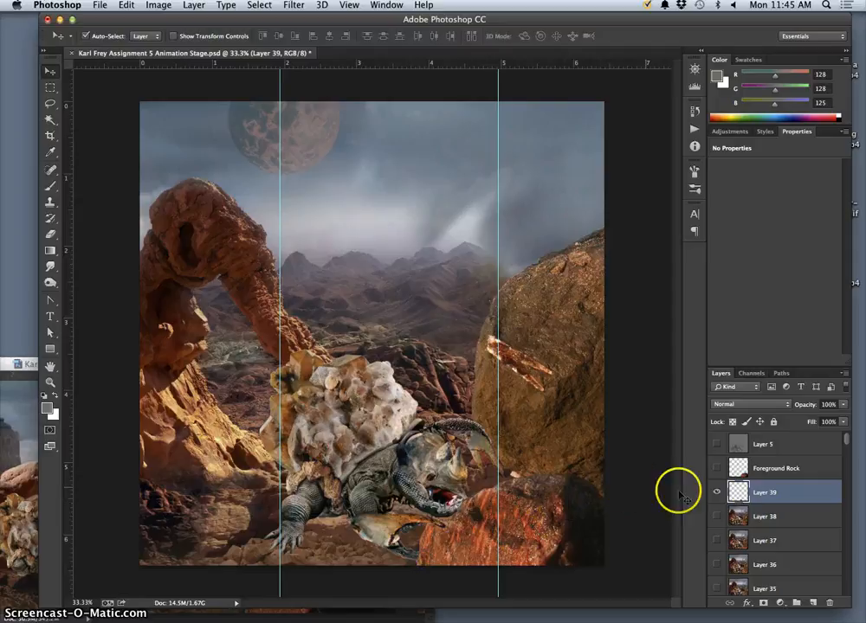
- Show Foreground Rock again and merge it with the copied rock piece into one layer
left_click(715, 469)
left_click(779, 472, "shift")
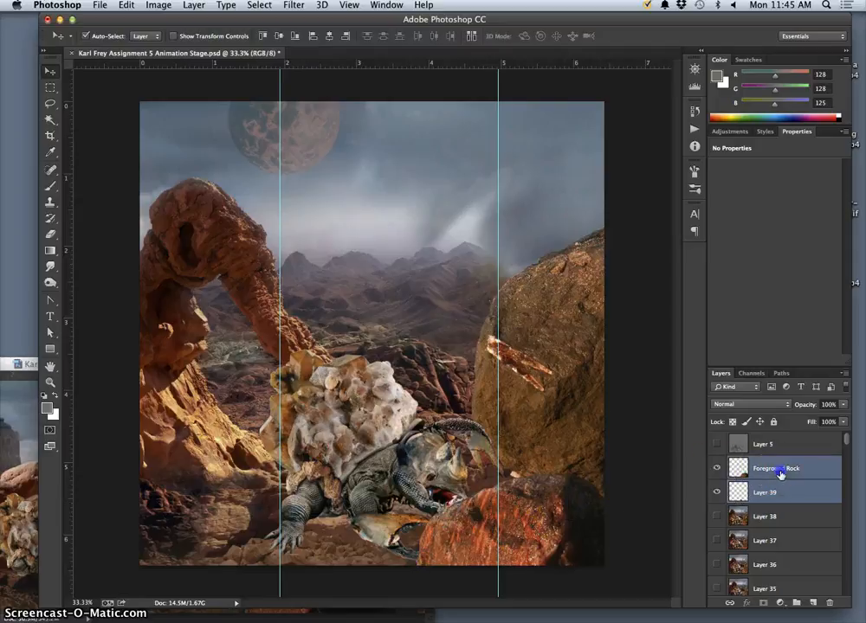
left_click(190, 5)
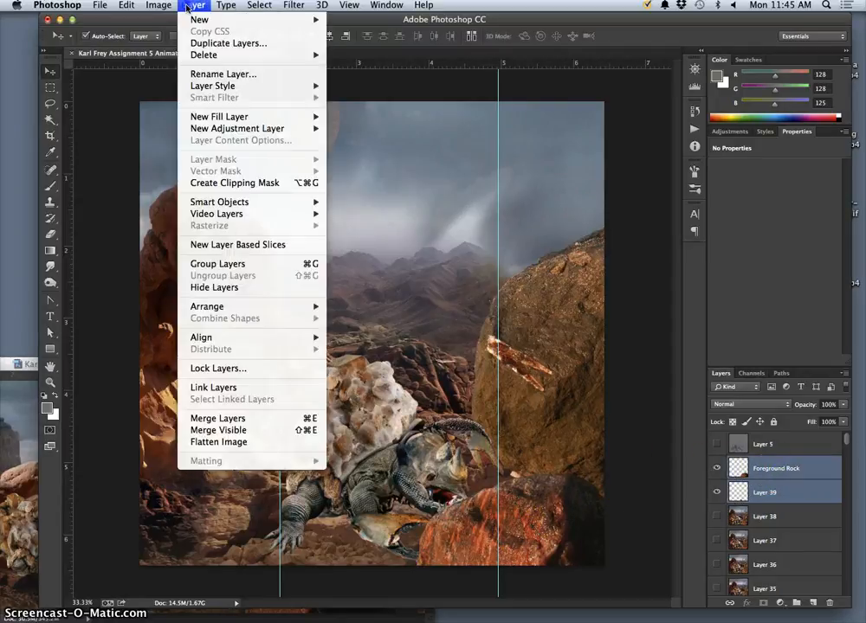
left_click(233, 420)
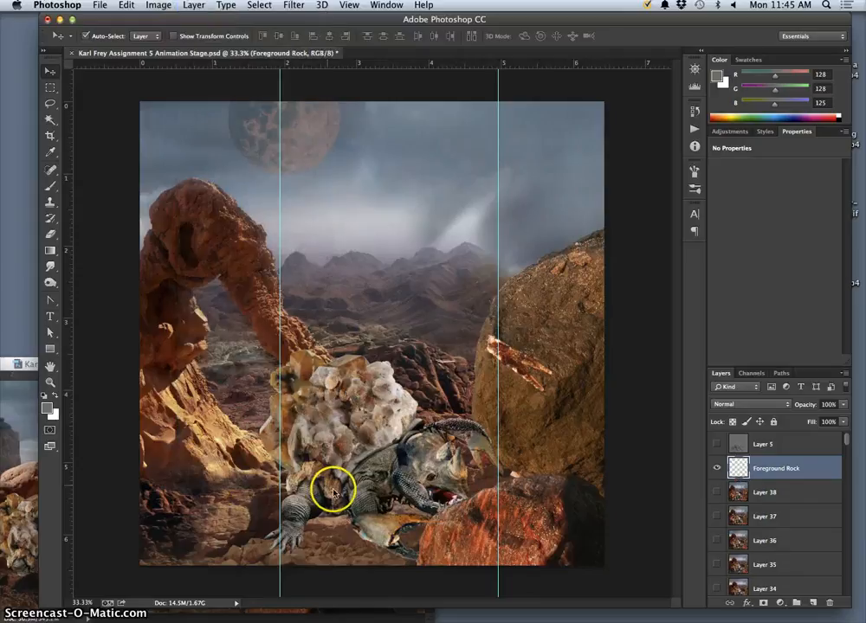
- Compare the merged Foreground Rock composite with the previous frame by toggling the visibility of Foreground Rock and Layer 38
left_click(717, 471)
left_click(717, 471)
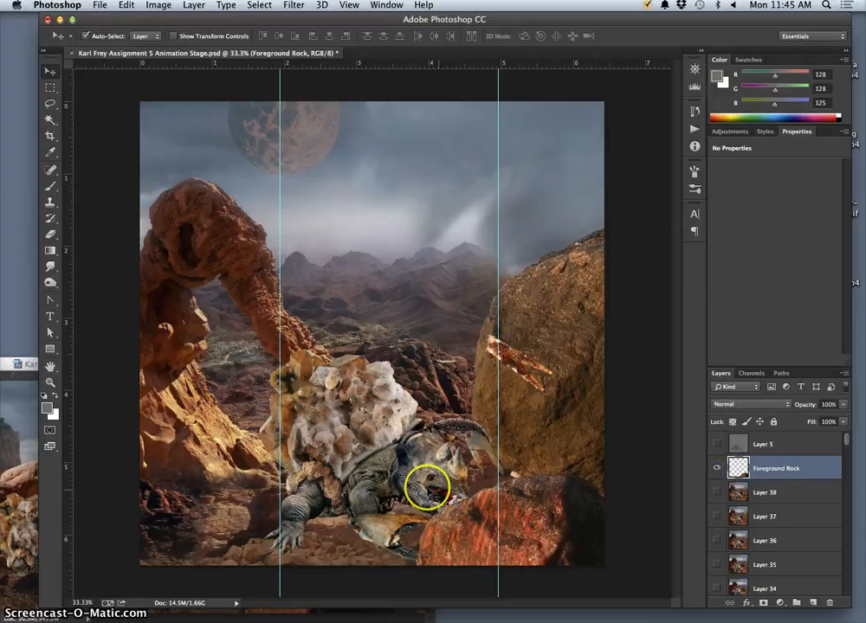
left_click(718, 494)
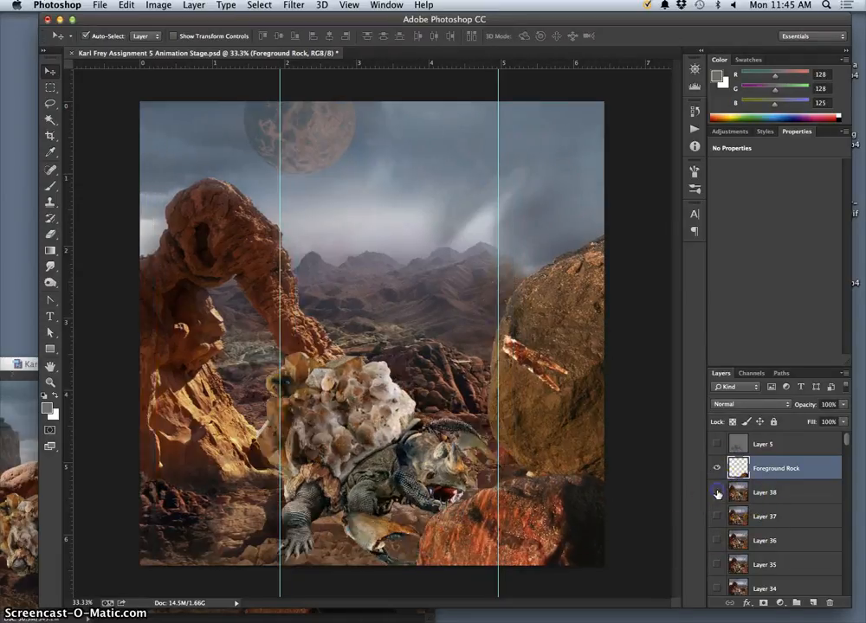
left_click(718, 494)
left_click(717, 494)
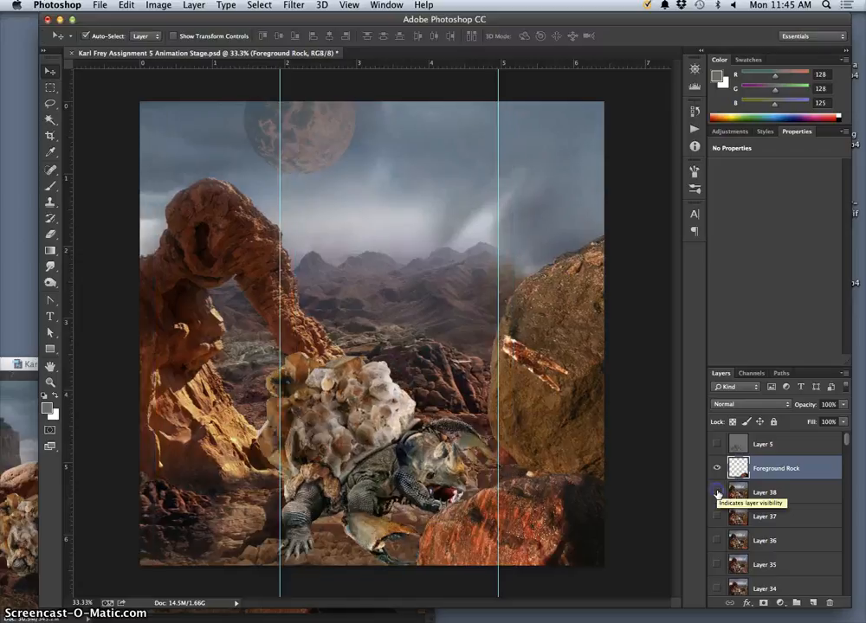
left_click(717, 495)
left_click(718, 494)
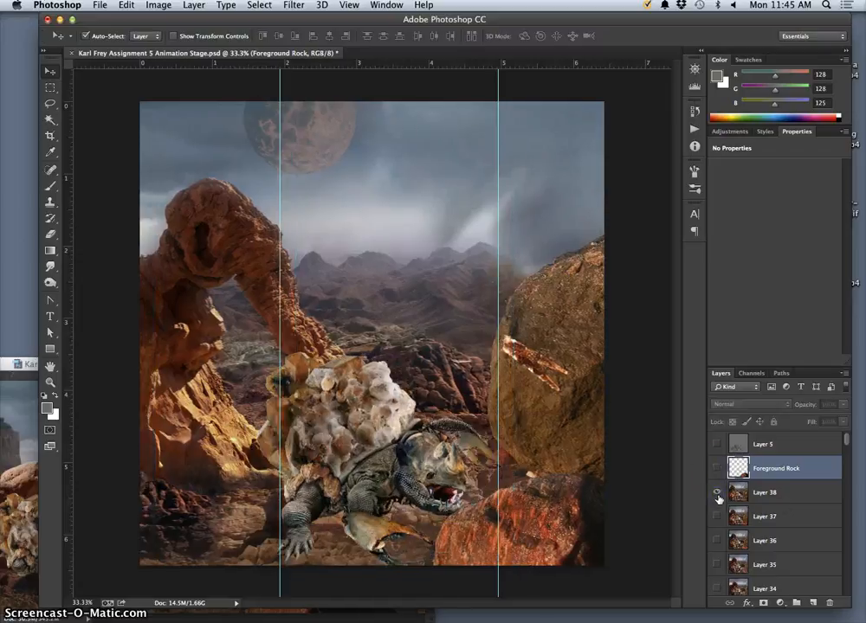
left_click(718, 495)
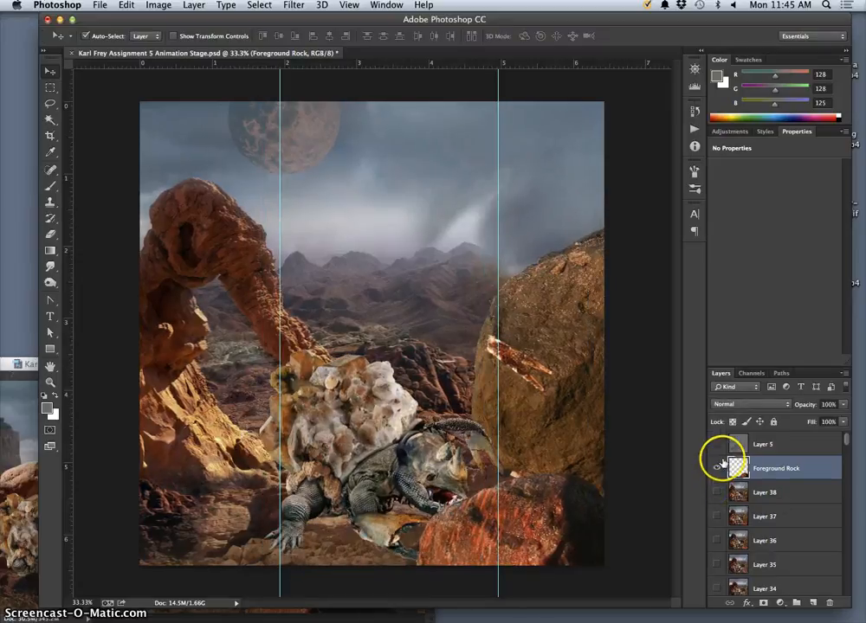
- Show Layer 5, stamp all visible layers into a new layer directly below Foreground Rock, and hide that stamped frame
left_click(717, 444)
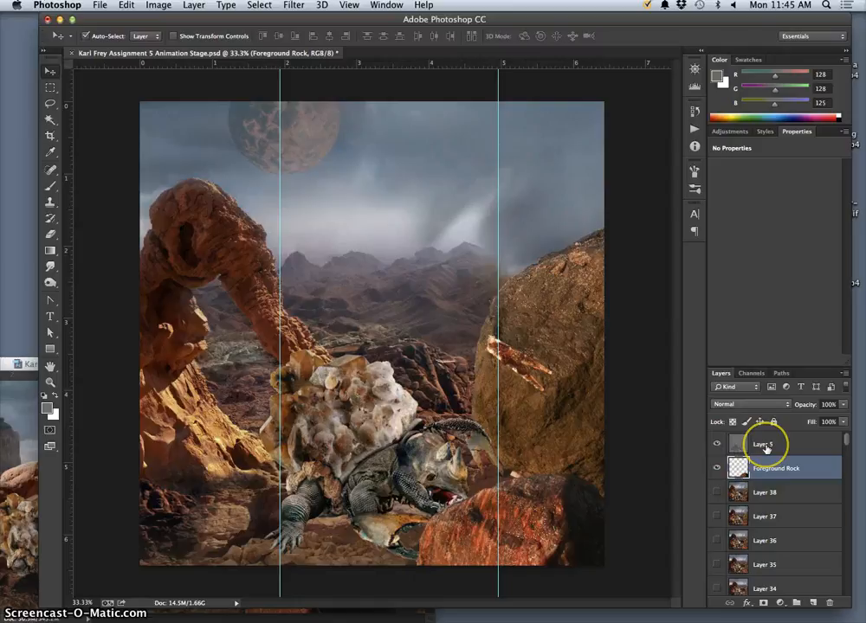
left_click(765, 446)
left_click(194, 5)
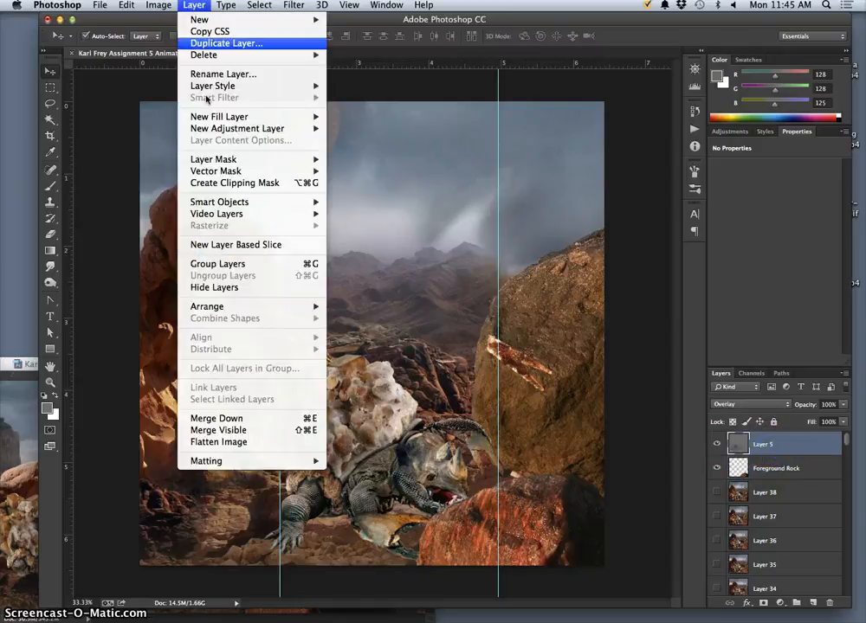
left_click(236, 430)
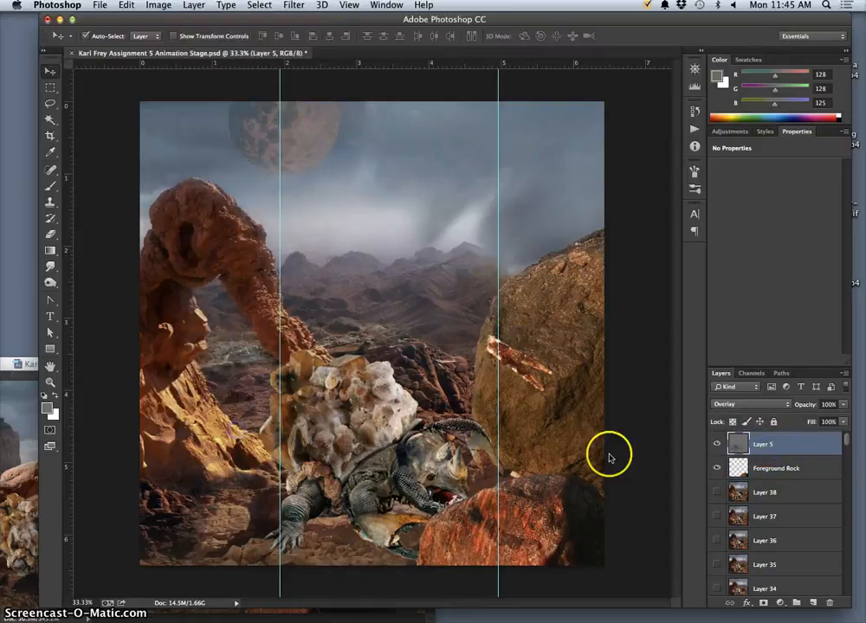
left_click_drag(811, 448, 743, 479)
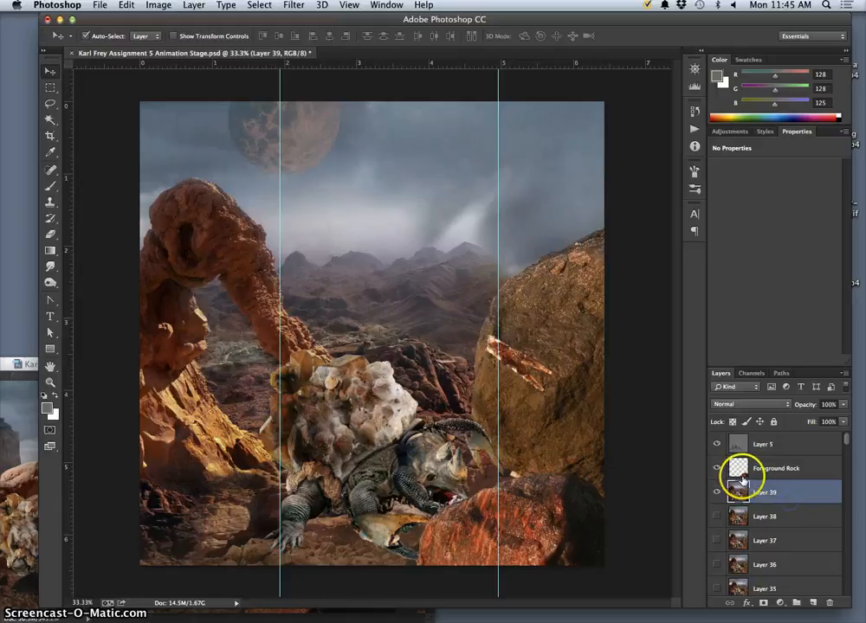
left_click(718, 492)
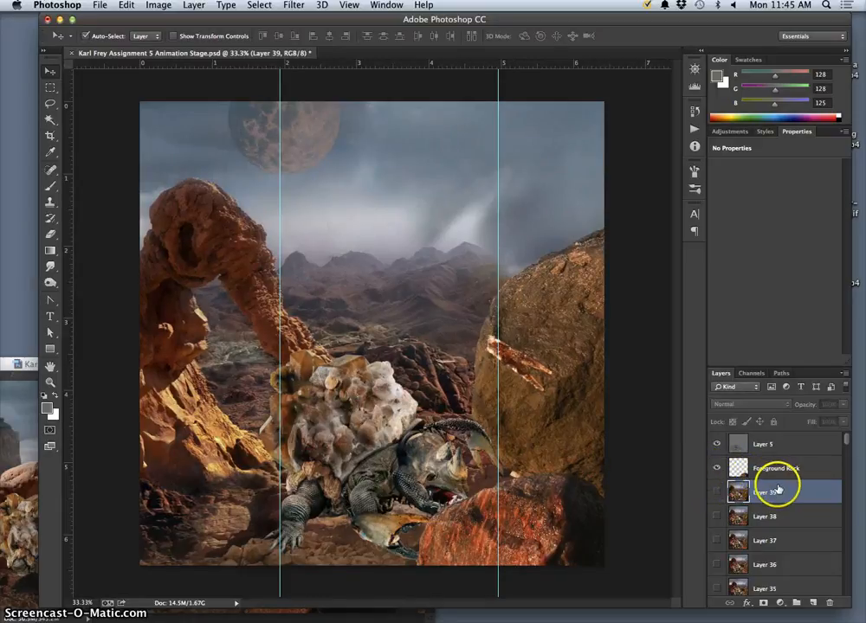
- In the Creature Walk group, show CREATURE copy 3 and hide CREATURE copy 2
left_click(783, 445)
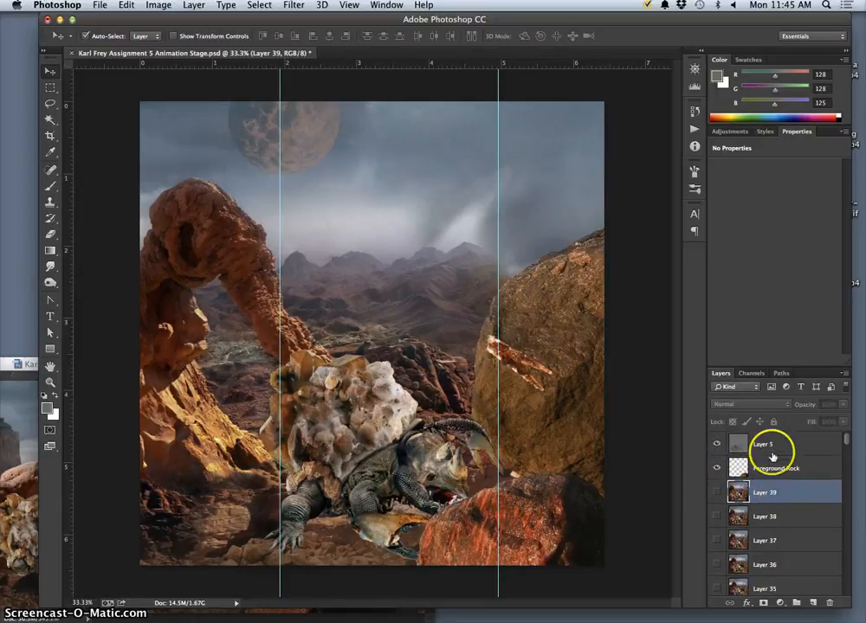
scroll(768, 490, "down", 10)
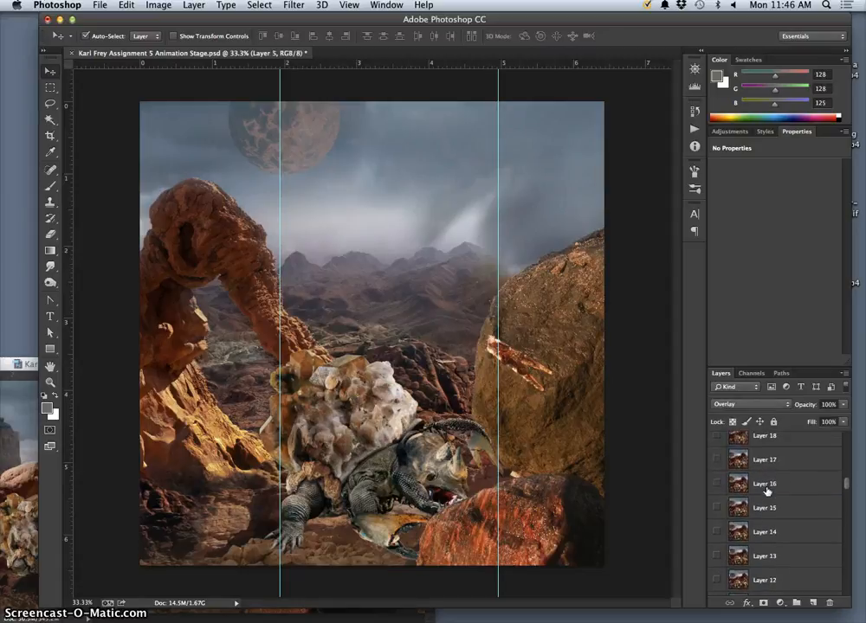
scroll(766, 492, "down", 3)
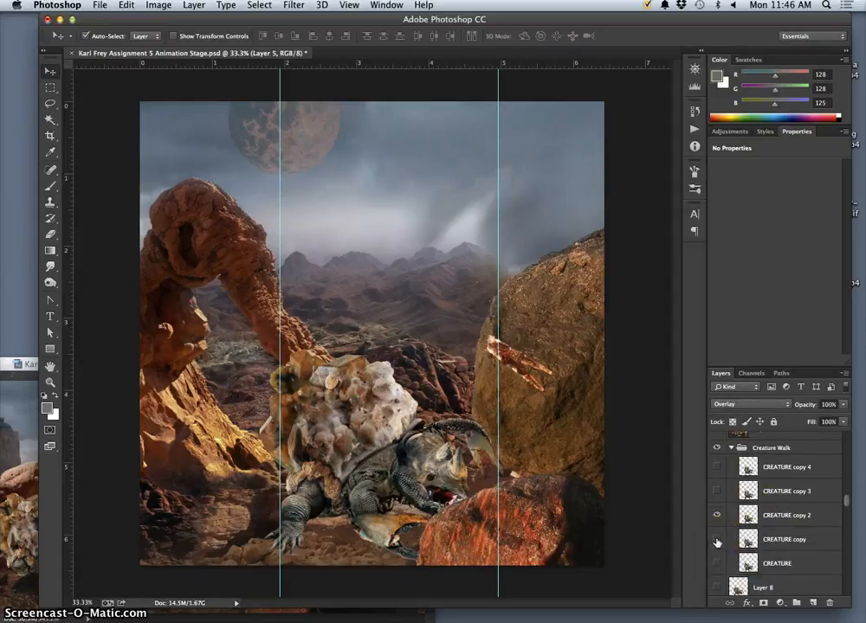
left_click(717, 494)
left_click(716, 517)
- In the Backdrop group, show the next Empty Background Plate in place of the current one
scroll(752, 517, "down", 3)
scroll(743, 555, "down", 5)
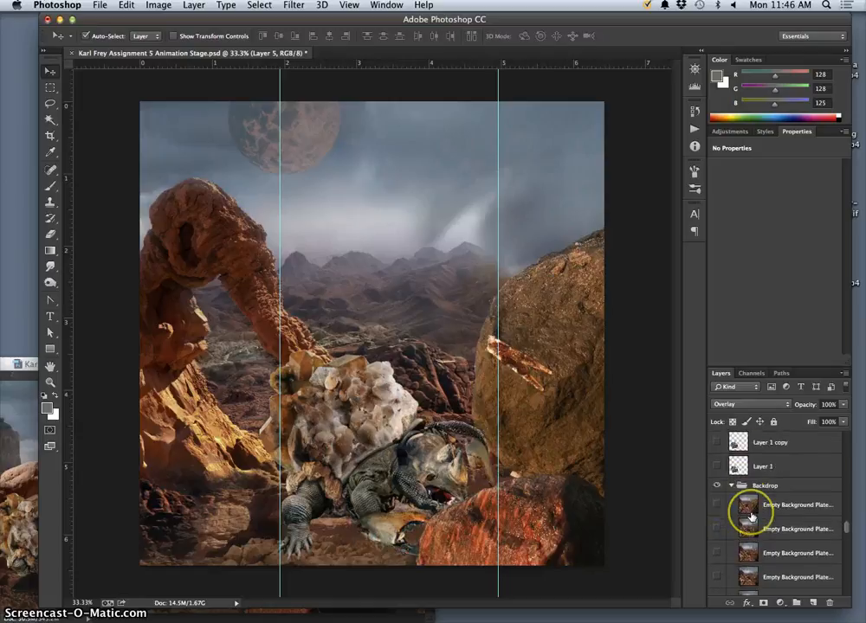
left_click(717, 484)
- Shift the Foreground Rock layer left over the red rock in the new background plate, and hide Layer 5 to check the fit
scroll(752, 500, "up", 10)
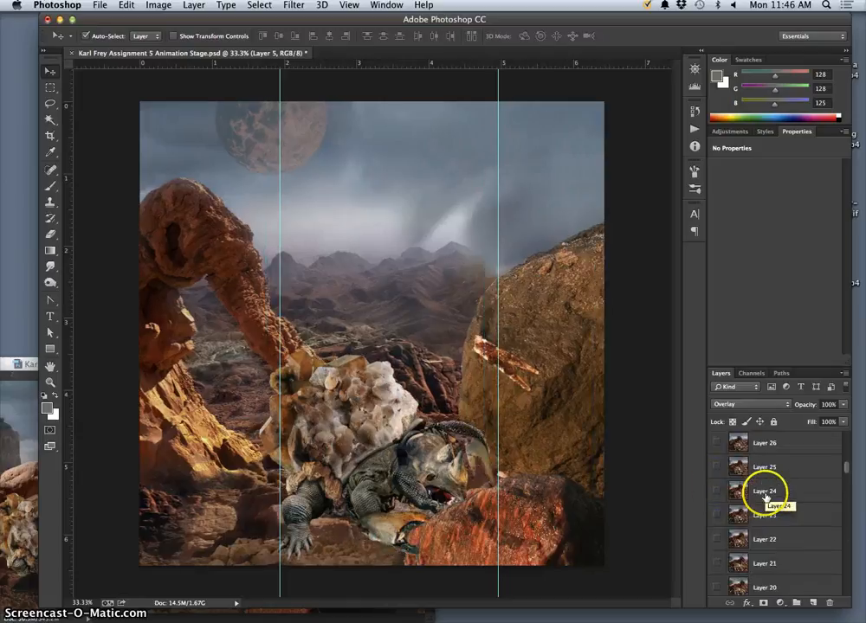
left_click(773, 468)
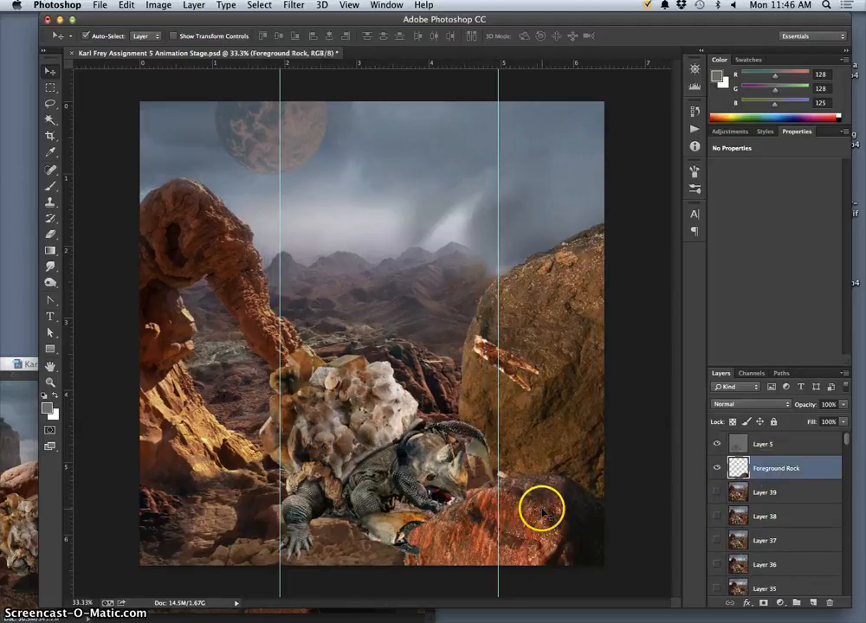
left_click_drag(537, 514, 520, 521)
left_click(716, 444)
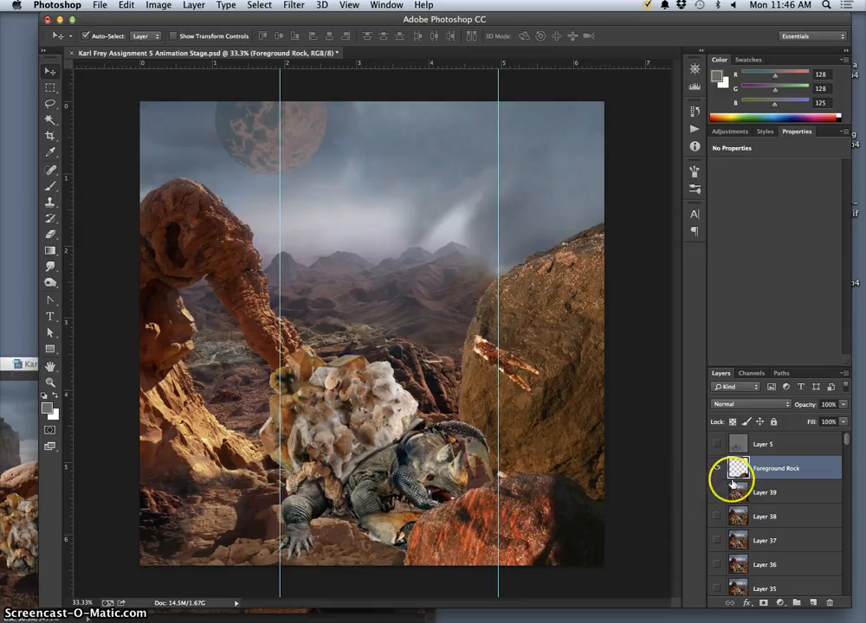
- Show Layer 5 again and stamp the visible composite into a new layer placed between Foreground Rock and Layer 39
left_click(716, 444)
left_click(743, 444)
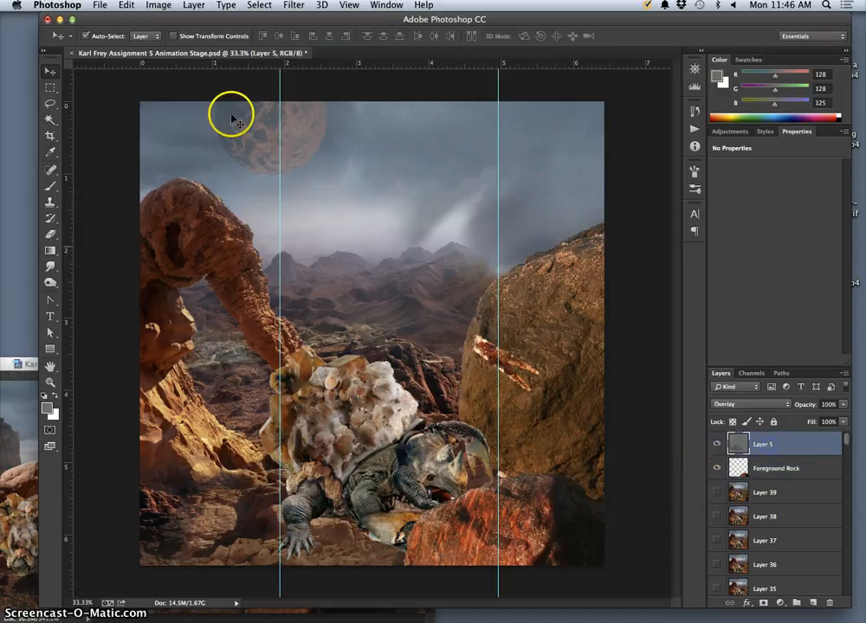
left_click(192, 5)
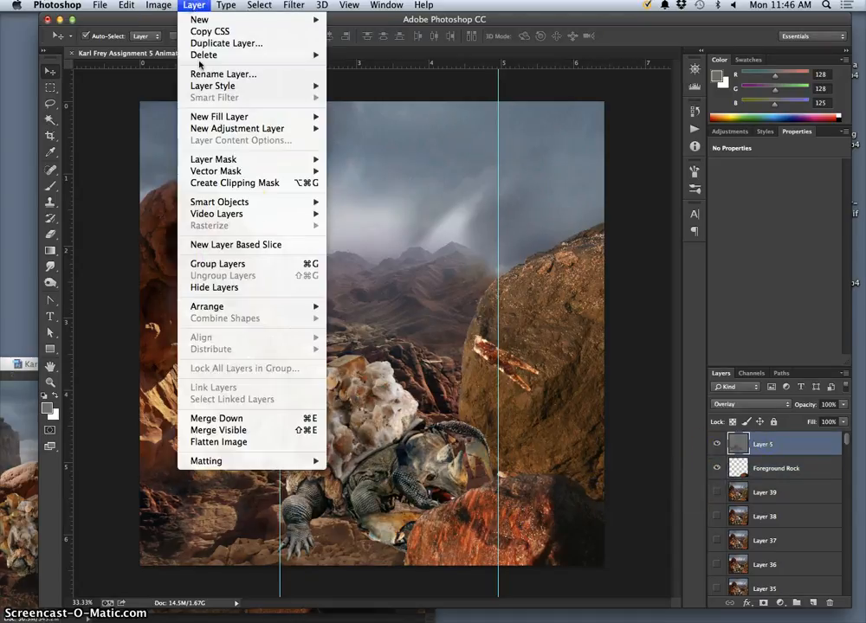
left_click(246, 430, "alt")
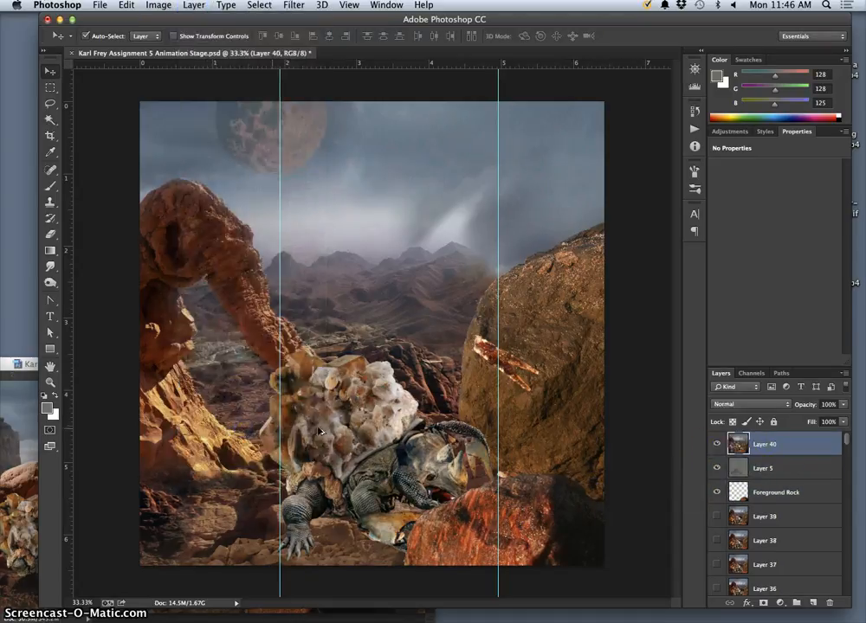
left_click(717, 446)
left_click(714, 448)
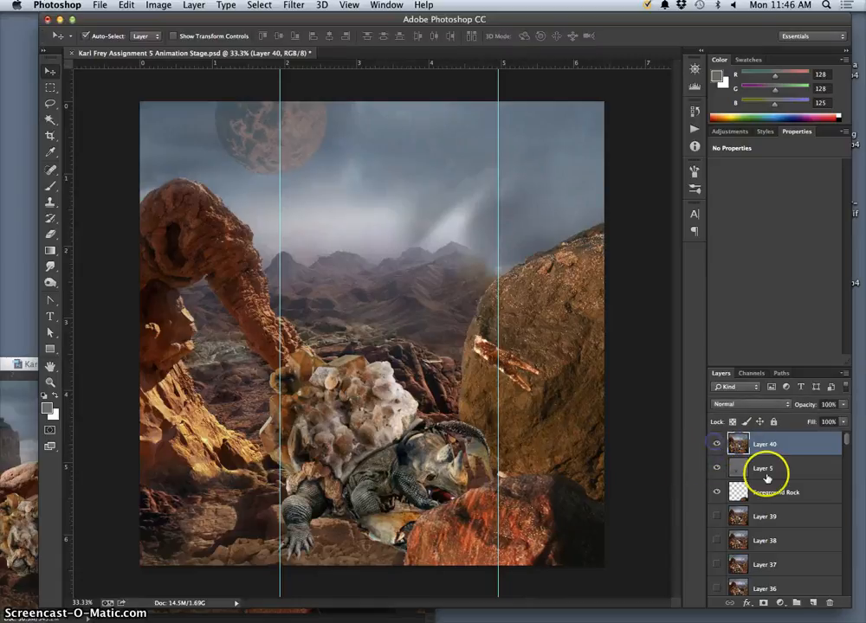
left_click_drag(770, 452, 762, 493)
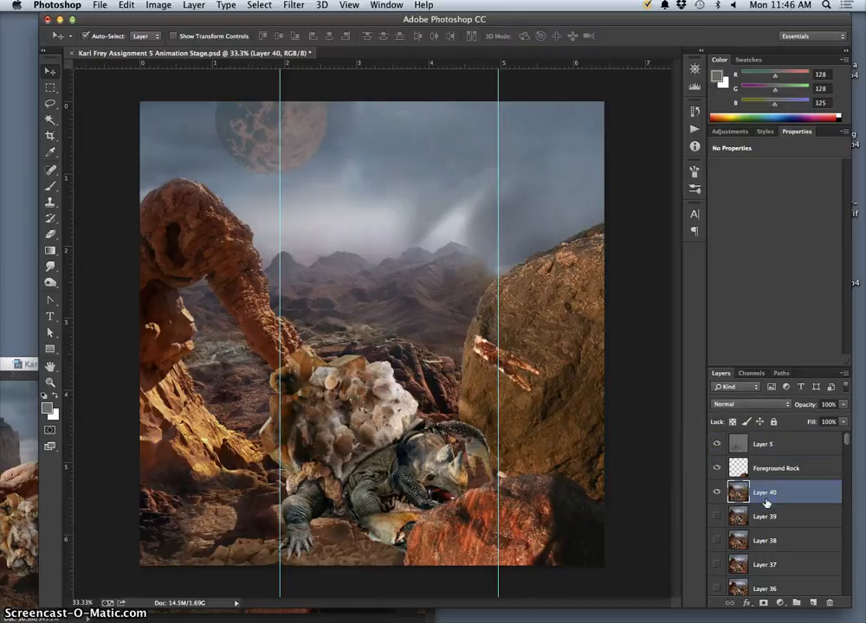
left_click(717, 446)
left_click(717, 447)
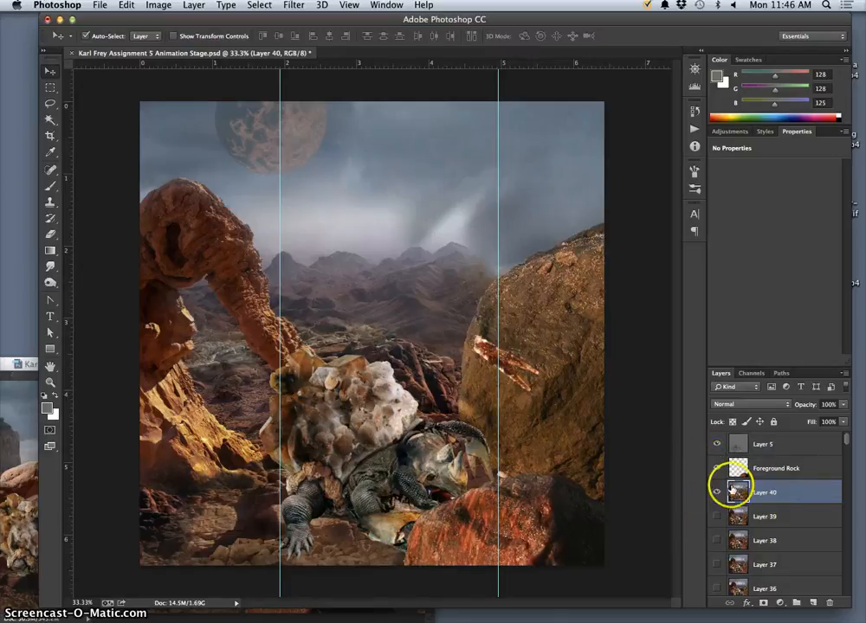
- Compare the frames in Layer 40 and Layer 39 by toggling Layer 40, with Layer 5 and Foreground Rock hidden
scroll(785, 480, "down", 1)
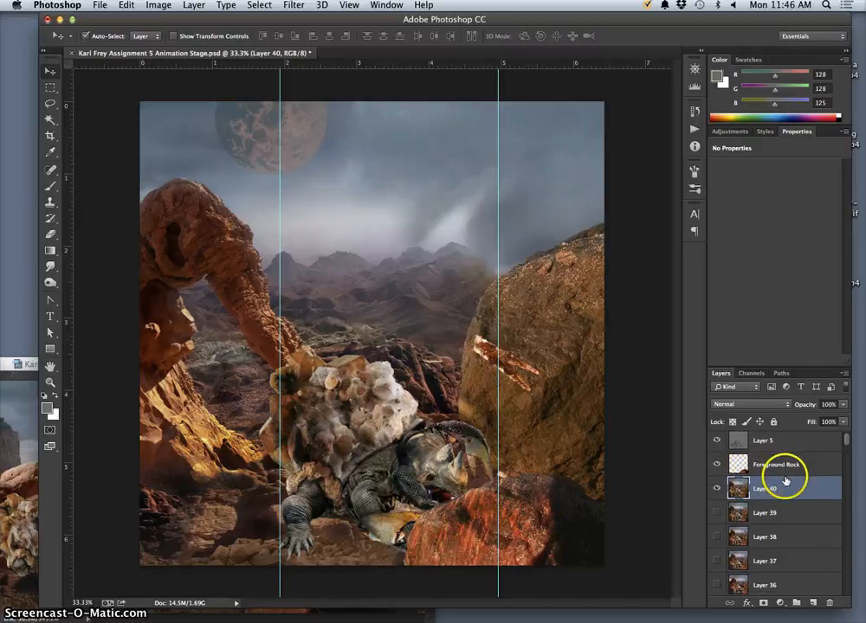
left_click(718, 491)
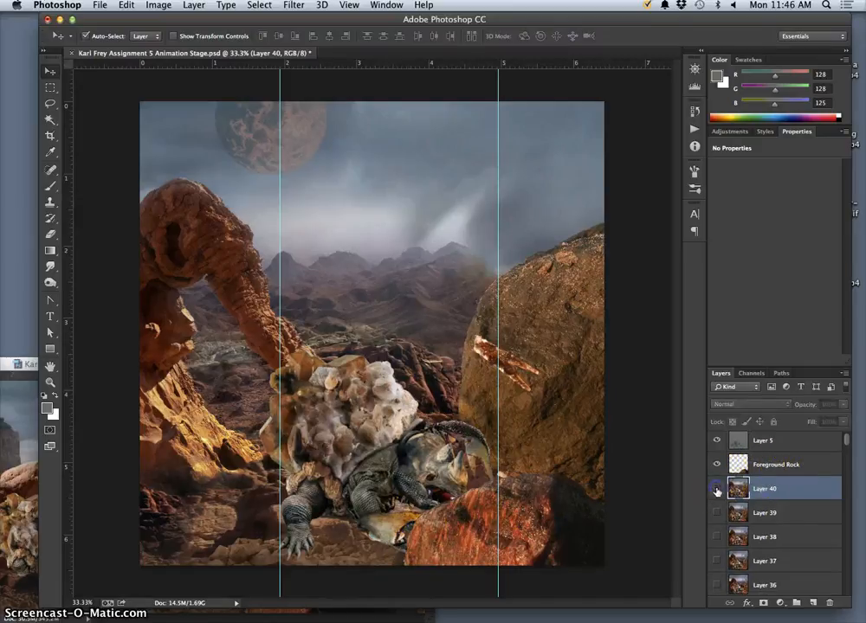
left_click(717, 491)
left_click(718, 514)
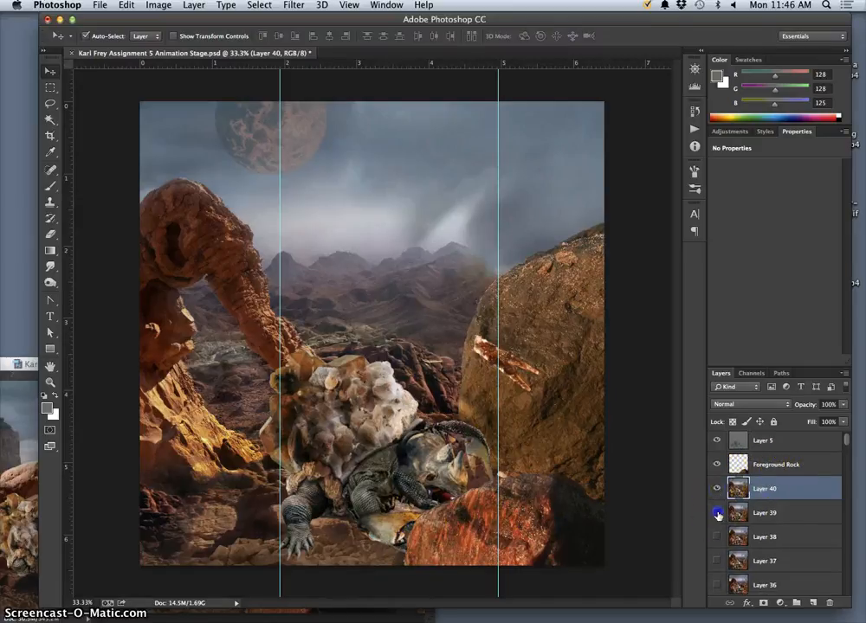
left_click(718, 464)
left_click(716, 492)
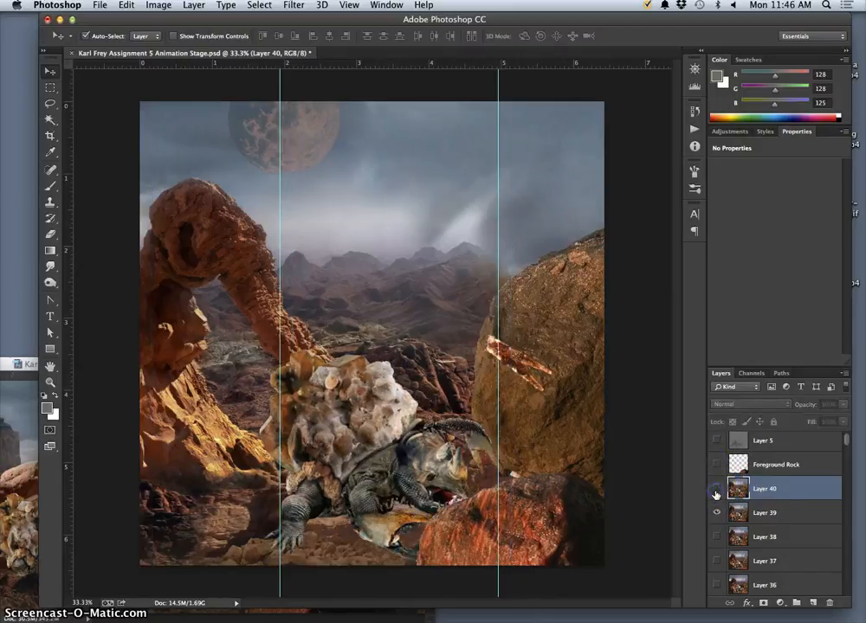
left_click(716, 492)
left_click(716, 491)
left_click(716, 492)
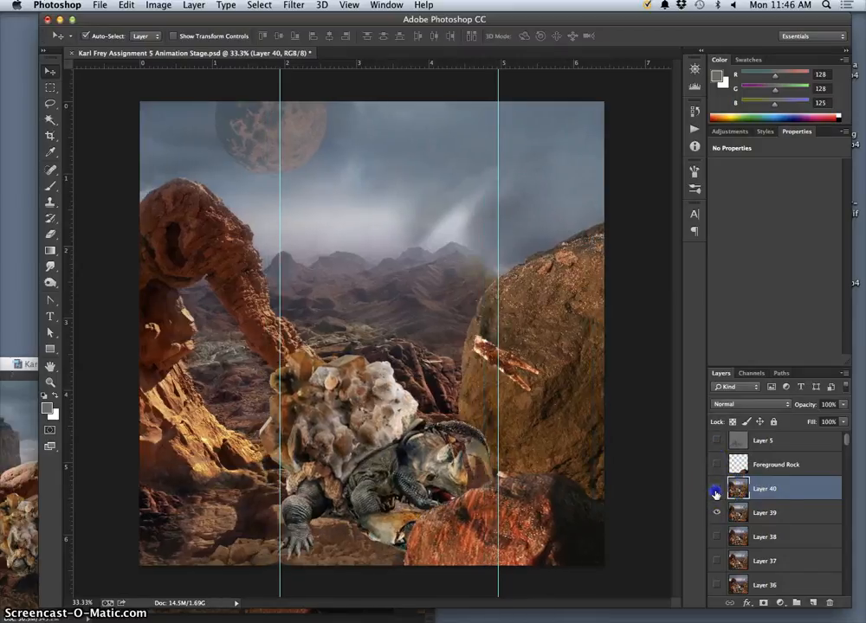
left_click(716, 492)
left_click(717, 493)
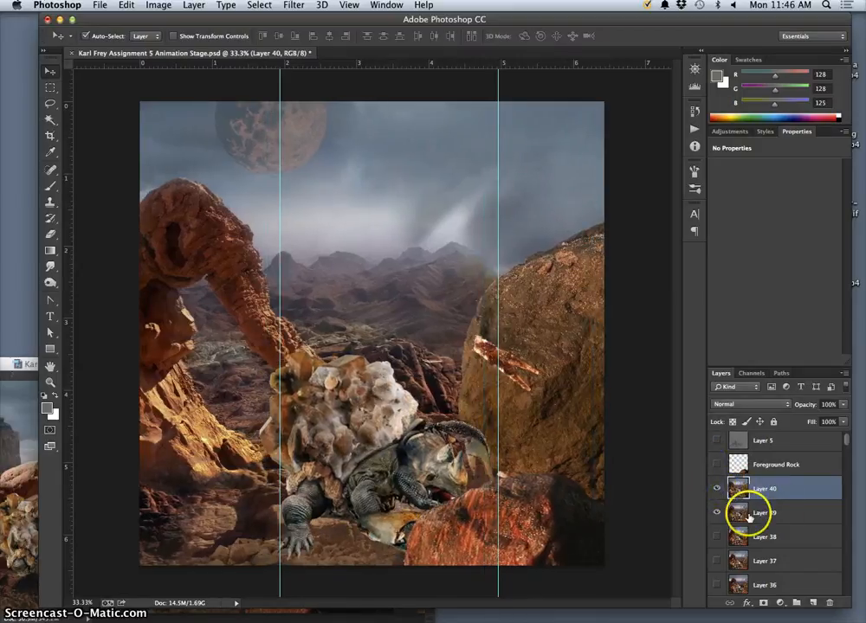
- With Layers 39 and 40 hidden and Foreground Rock shown, switch the Creature Walk group from CREATURE copy 3 to CREATURE copy 4
left_click(717, 491)
left_click(717, 465)
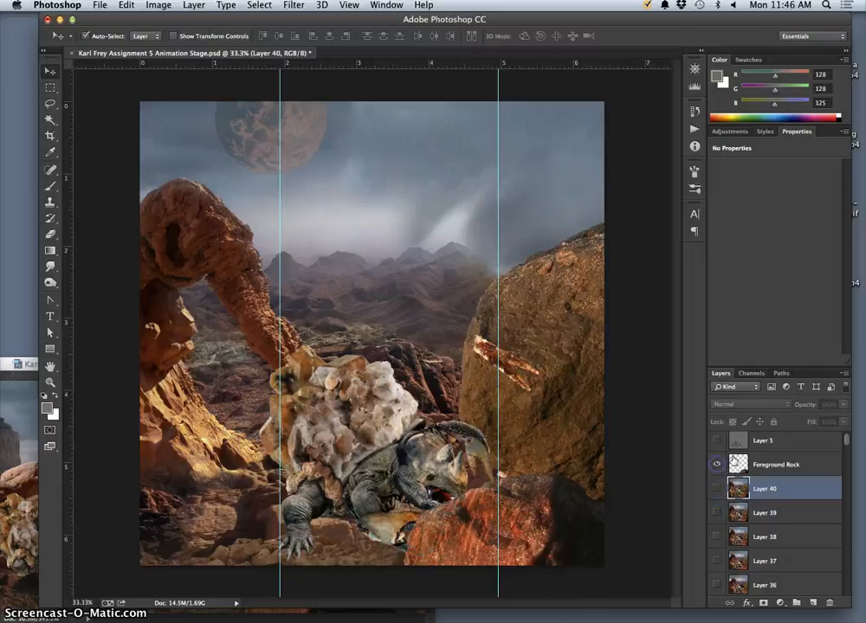
scroll(786, 500, "down", 5)
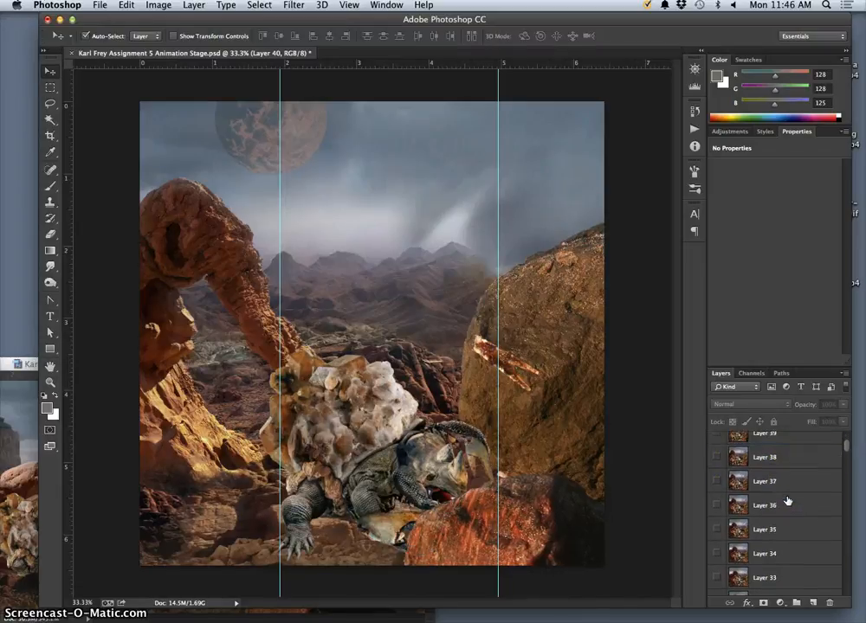
scroll(786, 500, "down", 10)
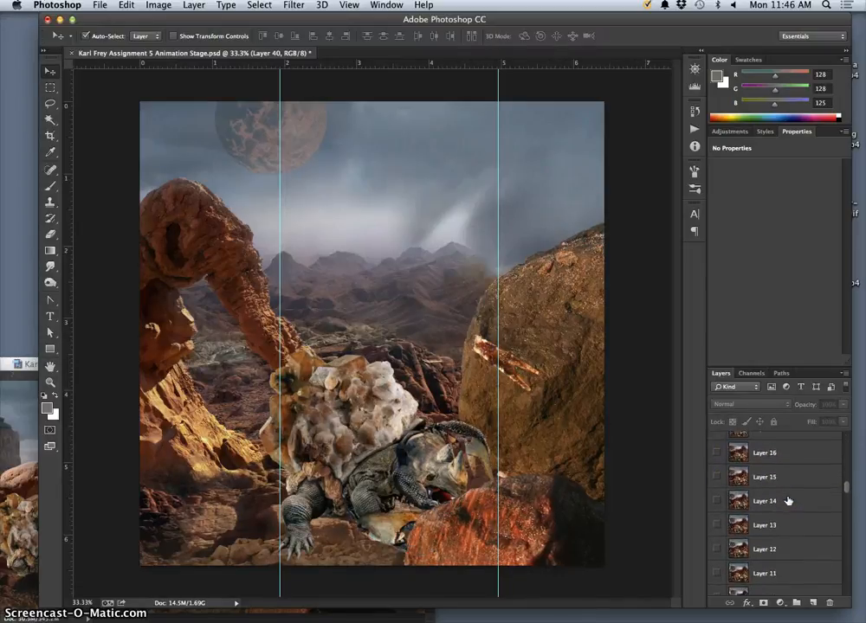
scroll(788, 500, "down", 1)
left_click(721, 507)
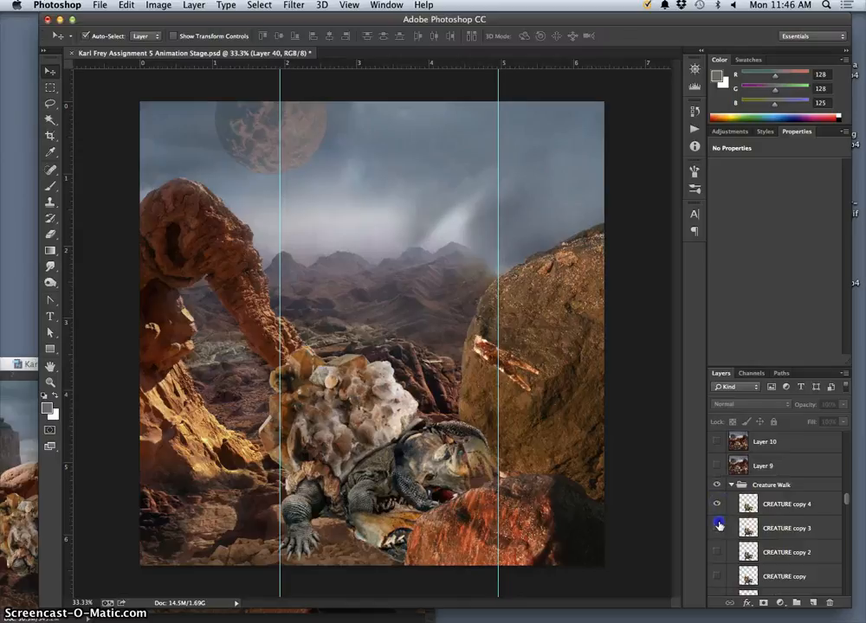
- In the Backdrop group, show the third Empty Background Plate from the top in place of the fourth
scroll(748, 528, "down", 3)
scroll(759, 532, "down", 10)
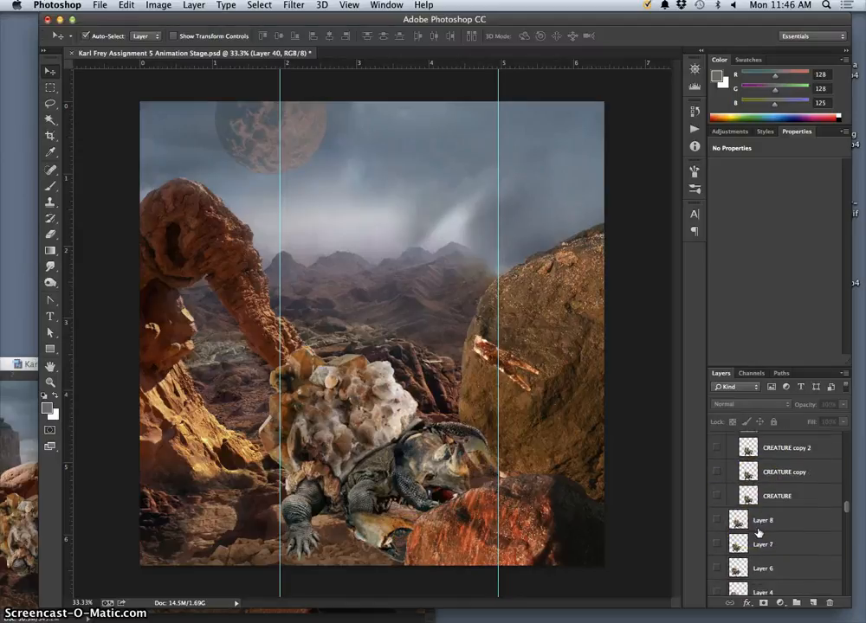
scroll(759, 532, "down", 4)
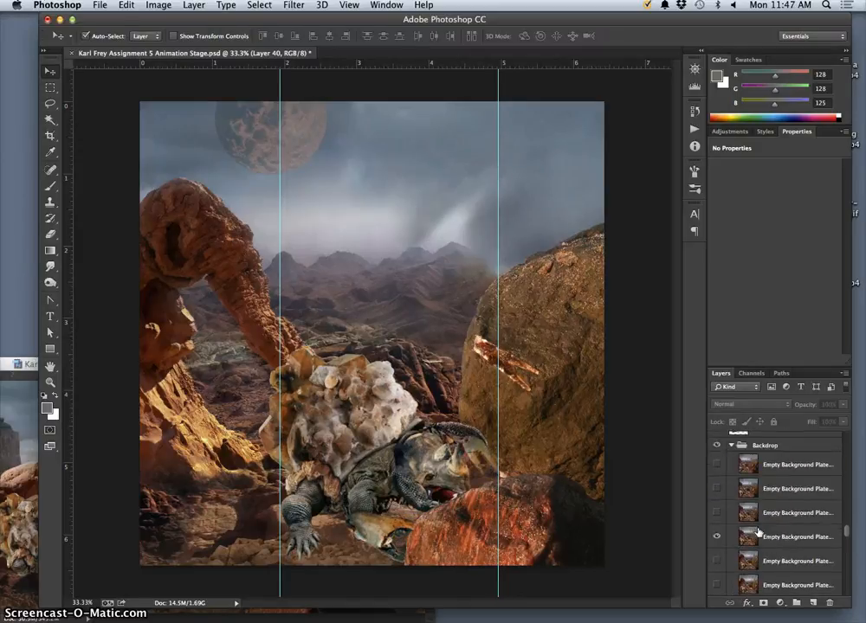
left_click(721, 513)
- With Layer 5 hidden, shift the Foreground Rock layer left until it lines up with the red rock in the third background plate
scroll(740, 527, "up", 15)
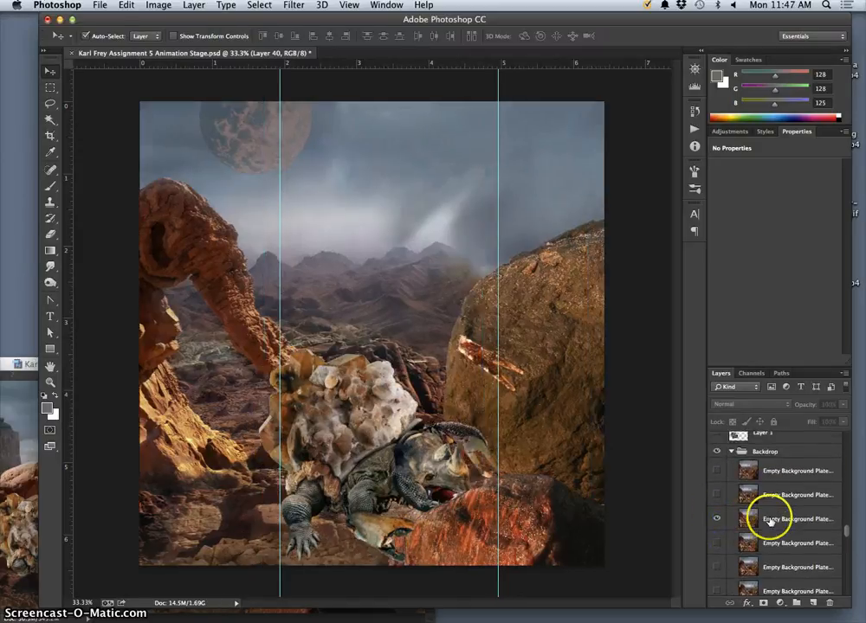
scroll(769, 520, "up", 12)
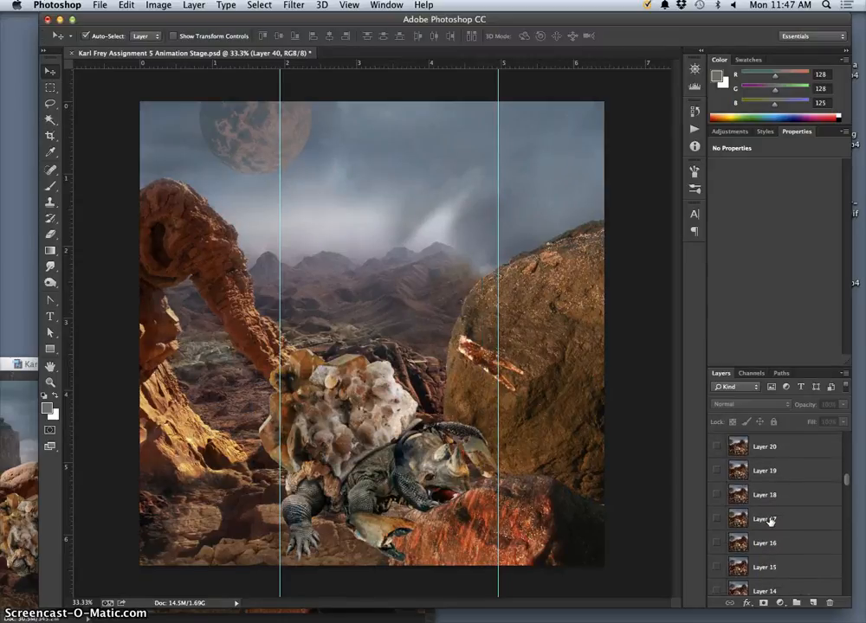
left_click(771, 508)
left_click(770, 470)
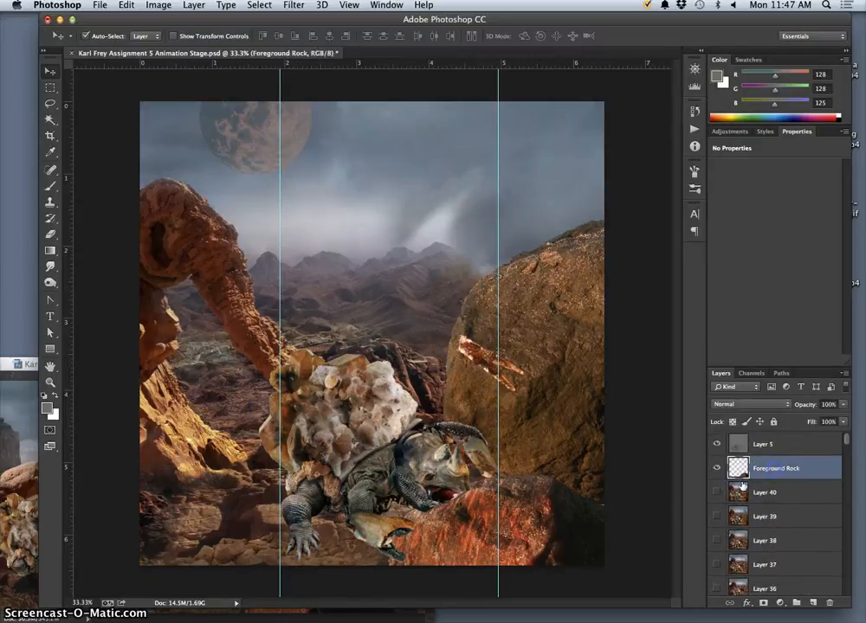
left_click(716, 444)
mouse_move(535, 519)
left_mouse_down()
mouse_move(547, 519)
mouse_move(540, 521)
left_mouse_up()
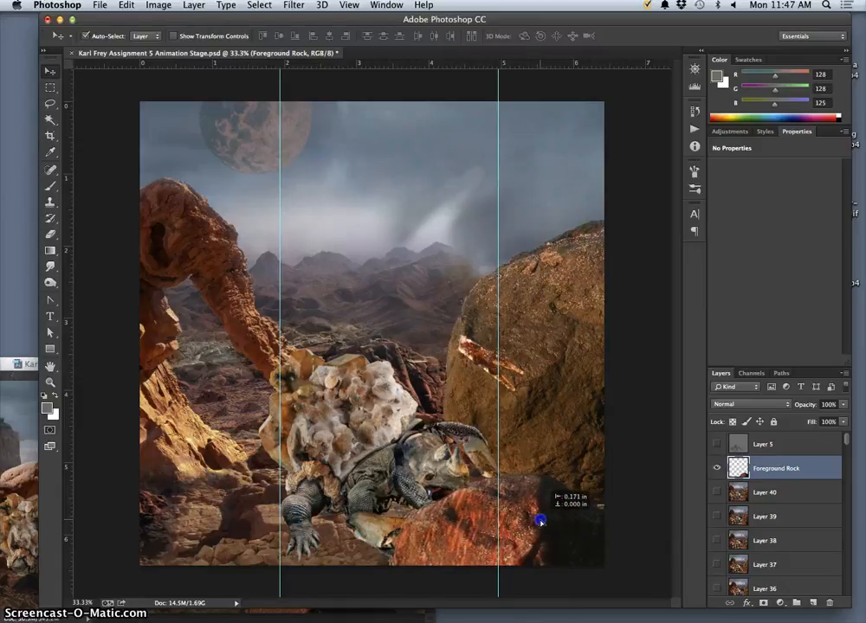
key("Left")
key("Left")
key("Left")
key("Left")
key("Left")
key("Left")
key("Left")
key("Left")
key("Left")
key("Left")
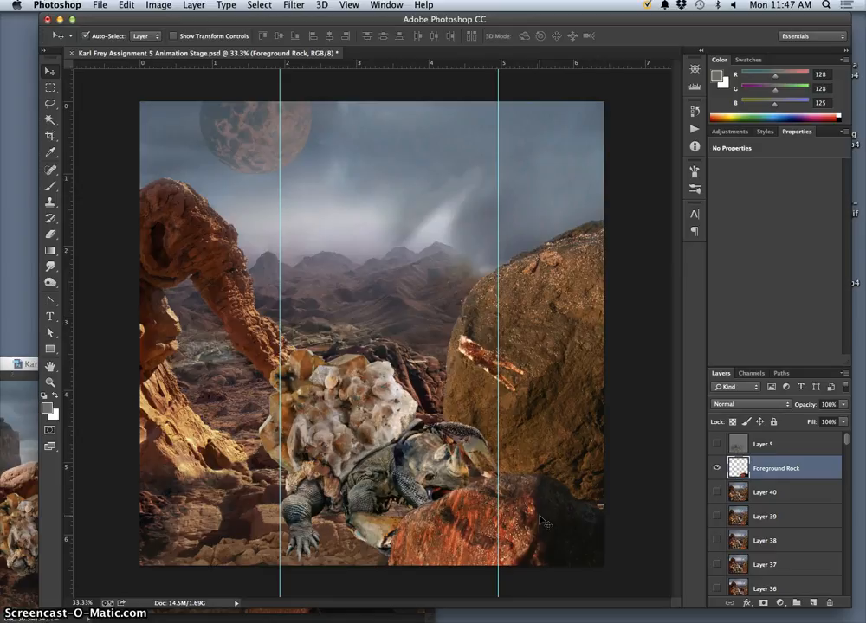
- Show Layer 5 and stamp the visible composite into a new hidden layer between Foreground Rock and Layer 40
left_click(773, 444)
left_click(716, 444)
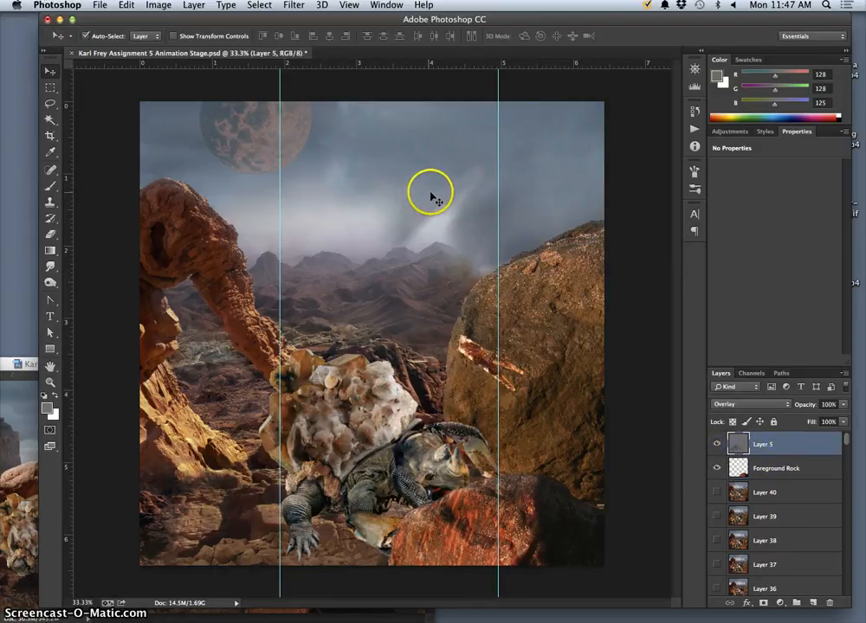
left_click(716, 445)
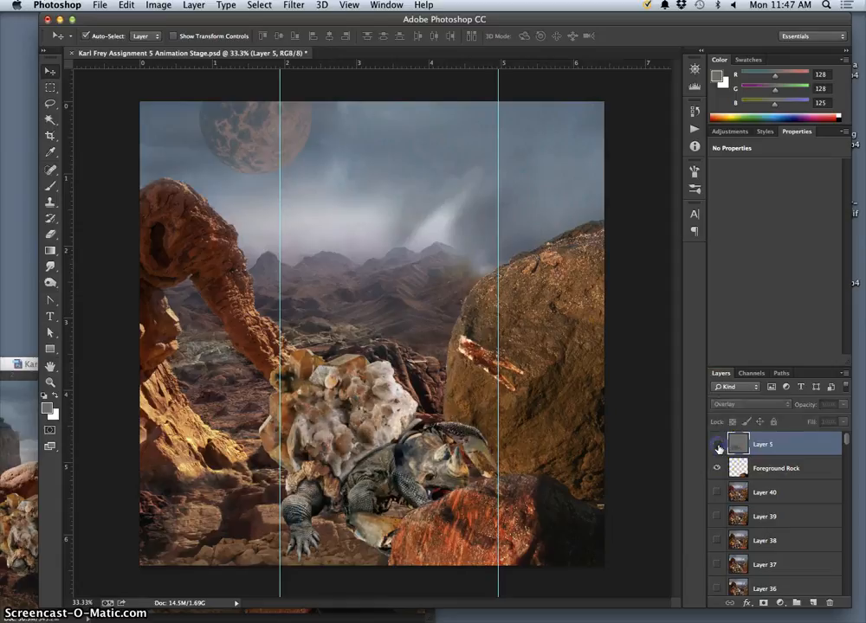
left_click(716, 445)
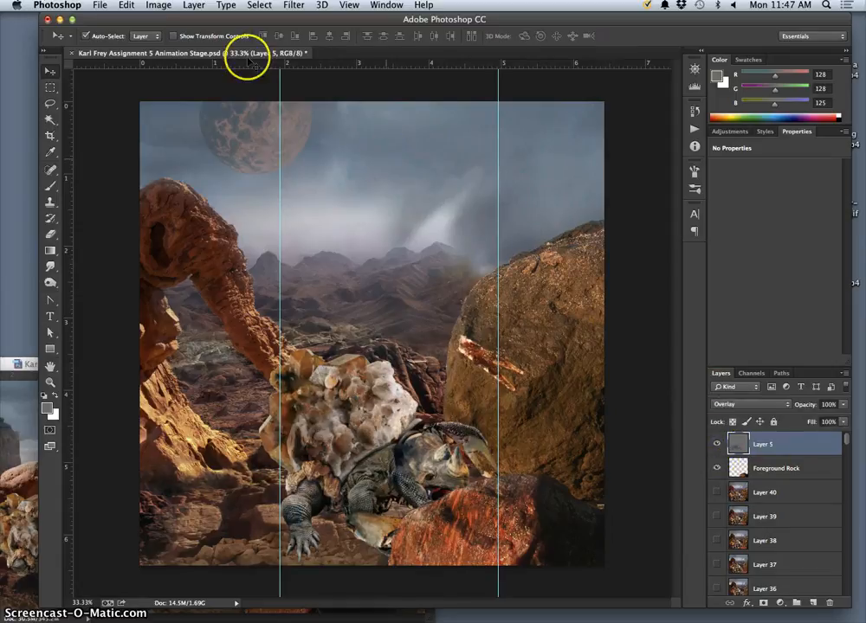
left_click(194, 5)
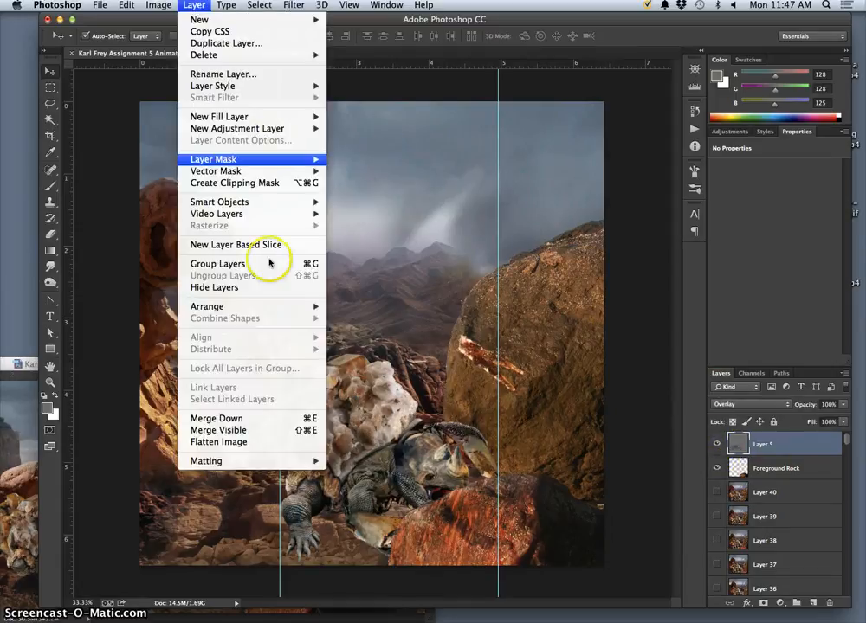
left_click(244, 432, "alt")
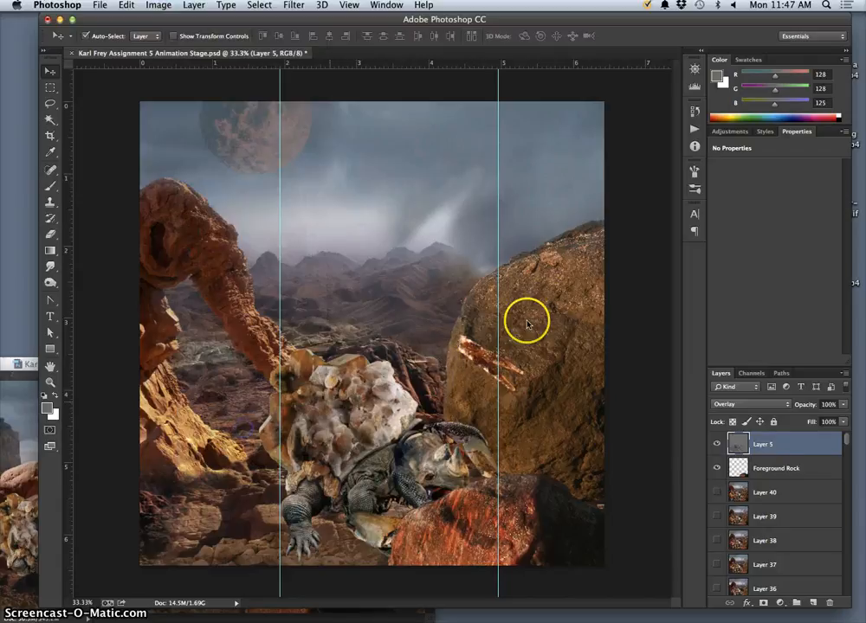
left_click_drag(769, 440, 716, 446)
- With Layer 5 hidden, switch Backdrop to its second plate from the top and shift Foreground Rock left over that plate's red rock
left_click(716, 447)
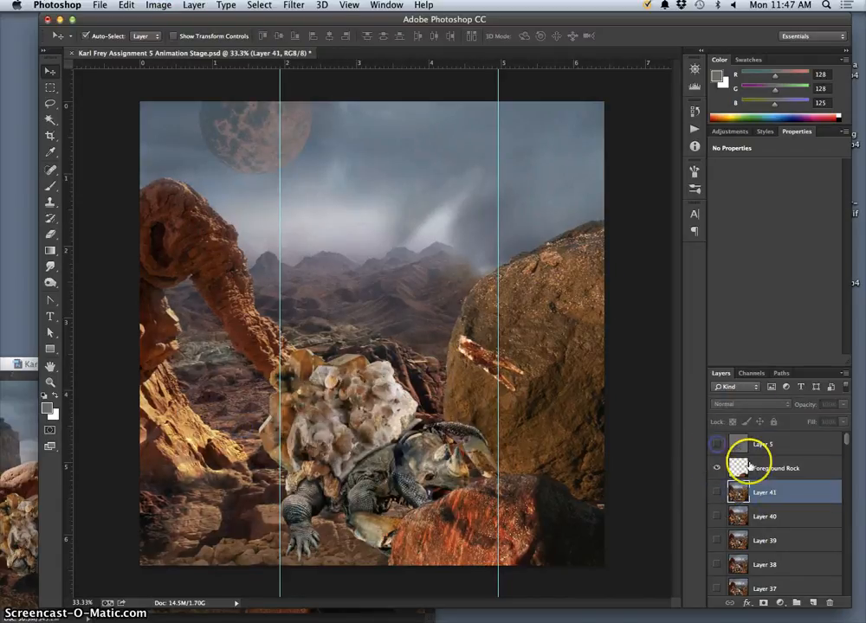
left_click(769, 470)
scroll(785, 552, "down", 10)
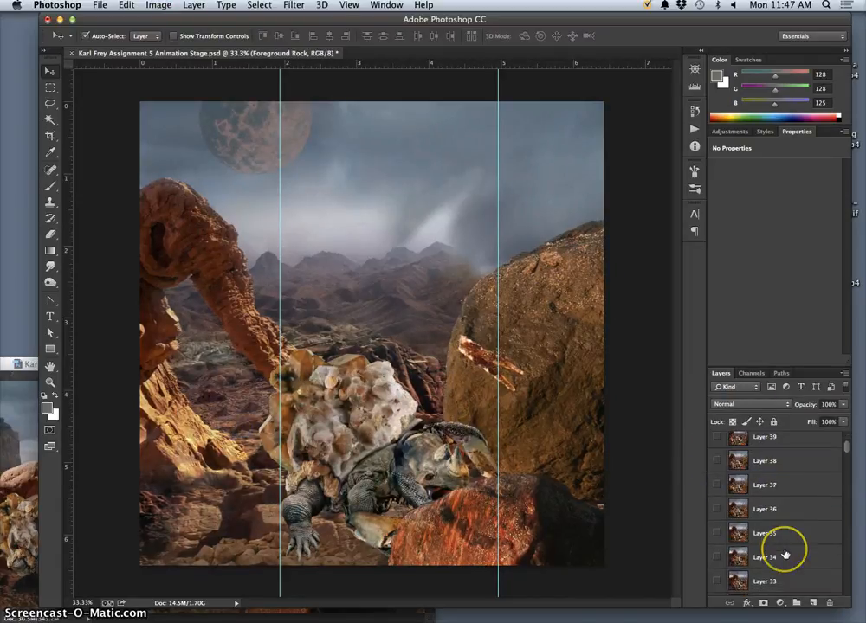
scroll(785, 553, "down", 10)
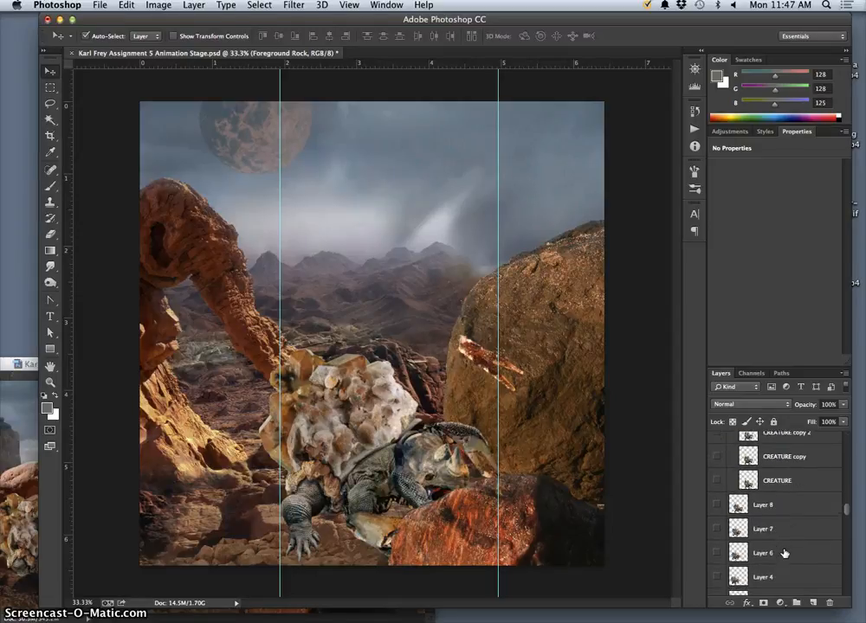
left_click(721, 484)
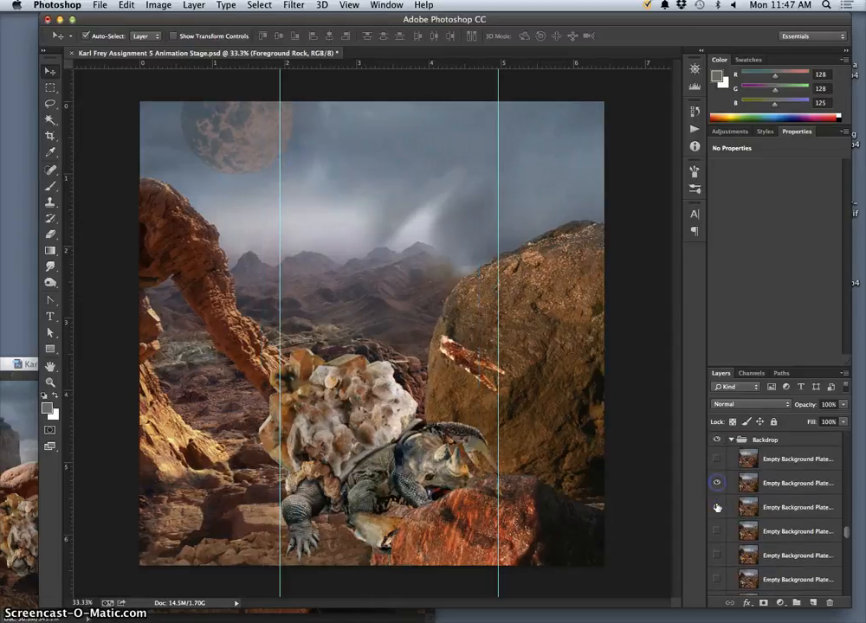
scroll(788, 520, "up", 20)
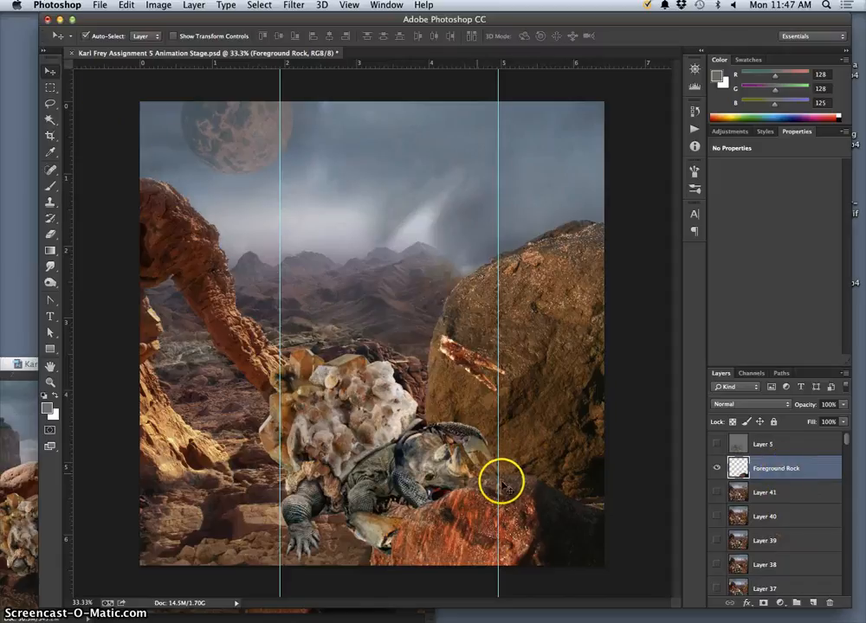
left_click_drag(469, 507, 451, 510)
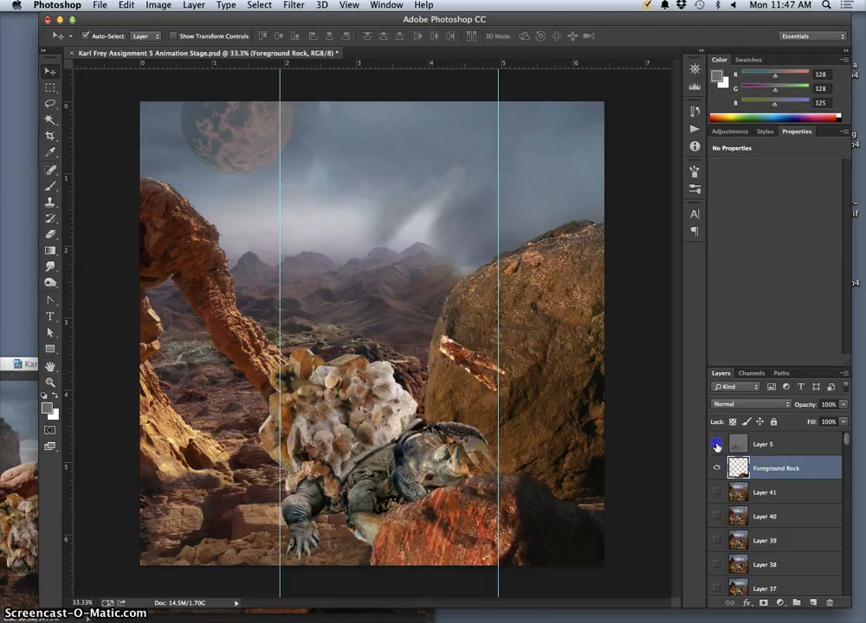
- Show Layer 5, stamp the visible composite into a new layer between Foreground Rock and Layer 41, and hide that new layer
left_click(716, 445)
left_click(766, 444)
left_click(193, 6)
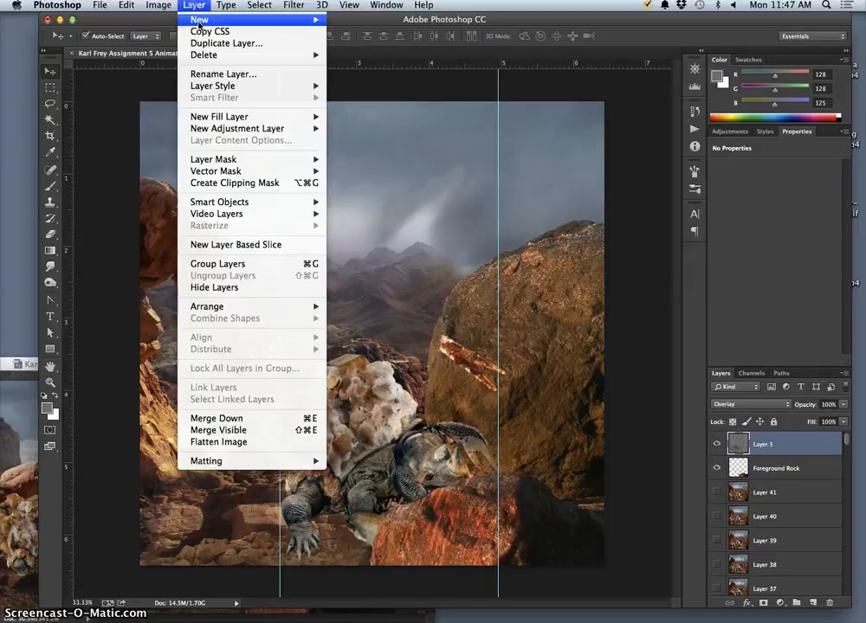
left_click(251, 430, "alt")
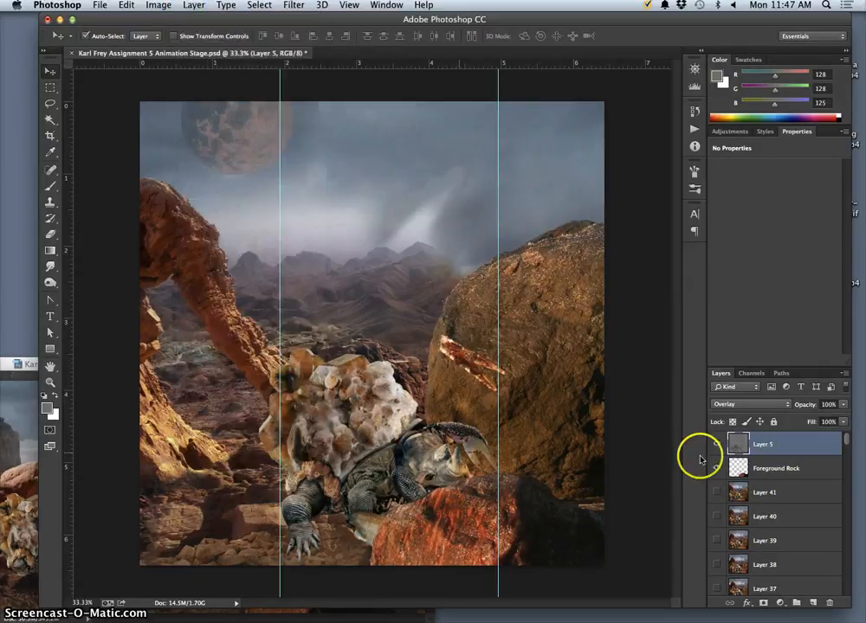
left_click_drag(800, 446, 767, 500)
left_click(716, 492)
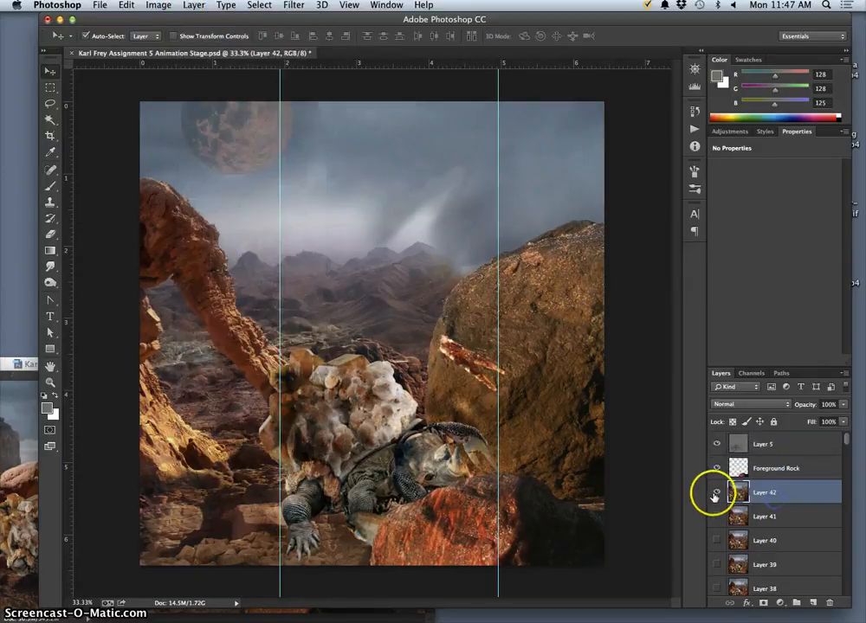
- Switch the visible pose in the Creature Walk group from CREATURE copy 4 back to CREATURE copy 3
left_click(773, 451)
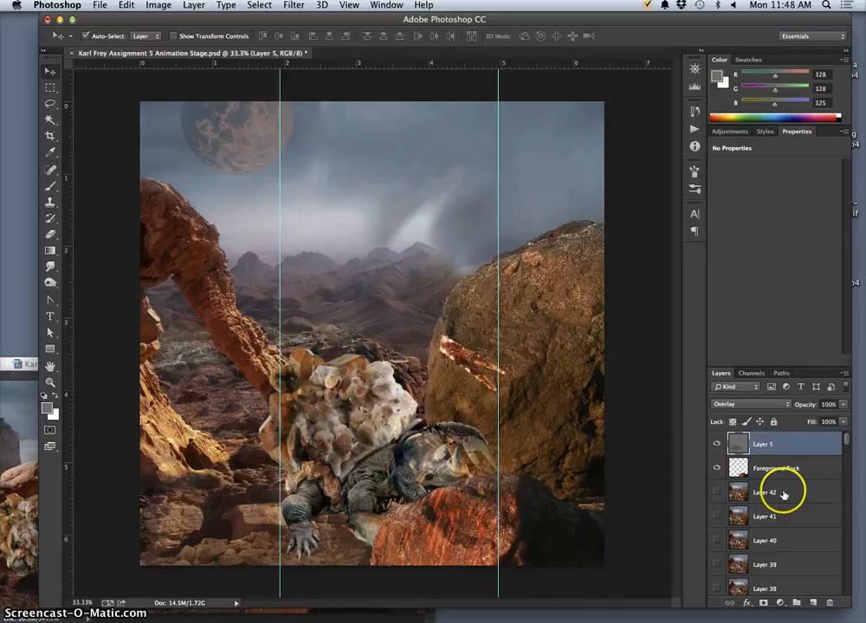
scroll(782, 499, "down", 15)
scroll(783, 494, "up", 5)
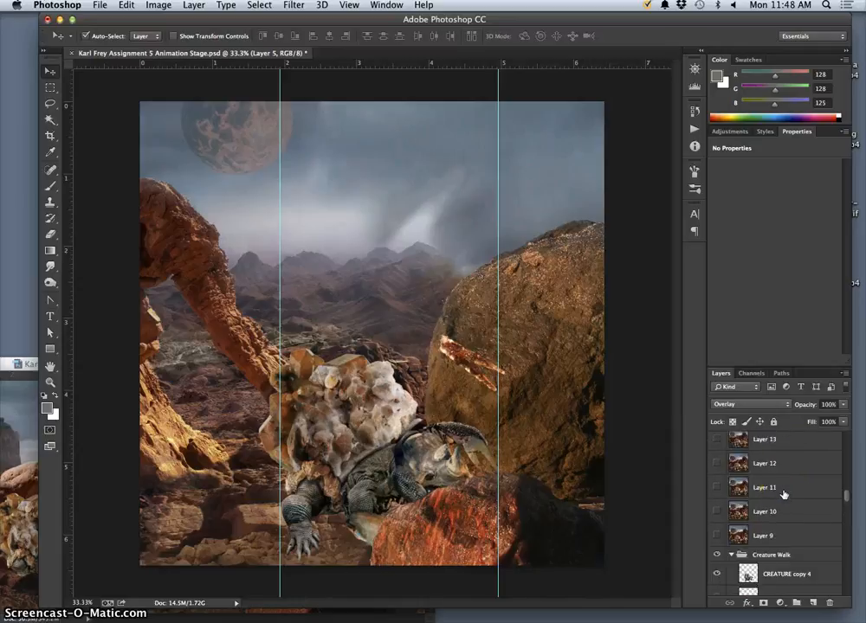
scroll(783, 494, "down", 3)
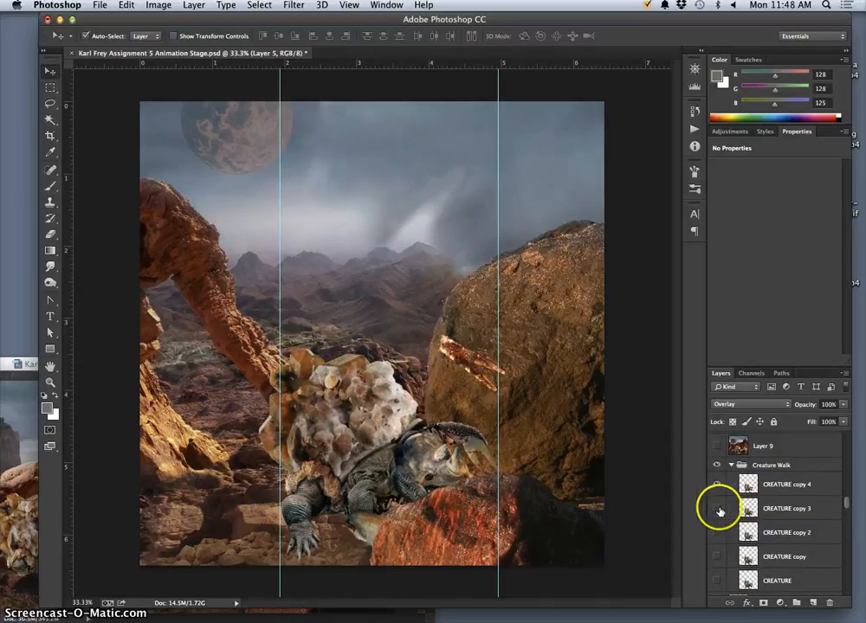
left_click(717, 509)
left_click(717, 486)
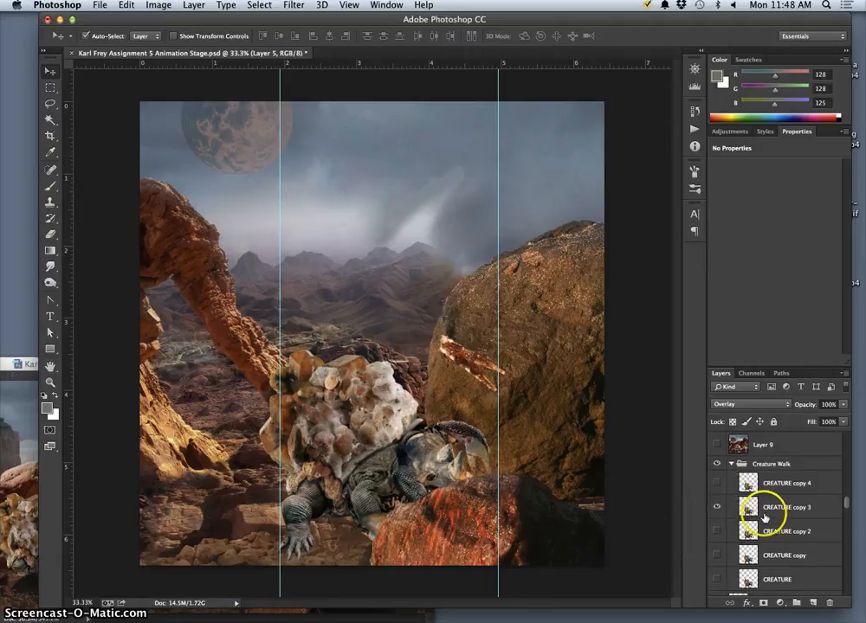
- Show the topmost Empty Background Plate in the Backdrop group and hide the one below it
scroll(765, 519, "down", 2)
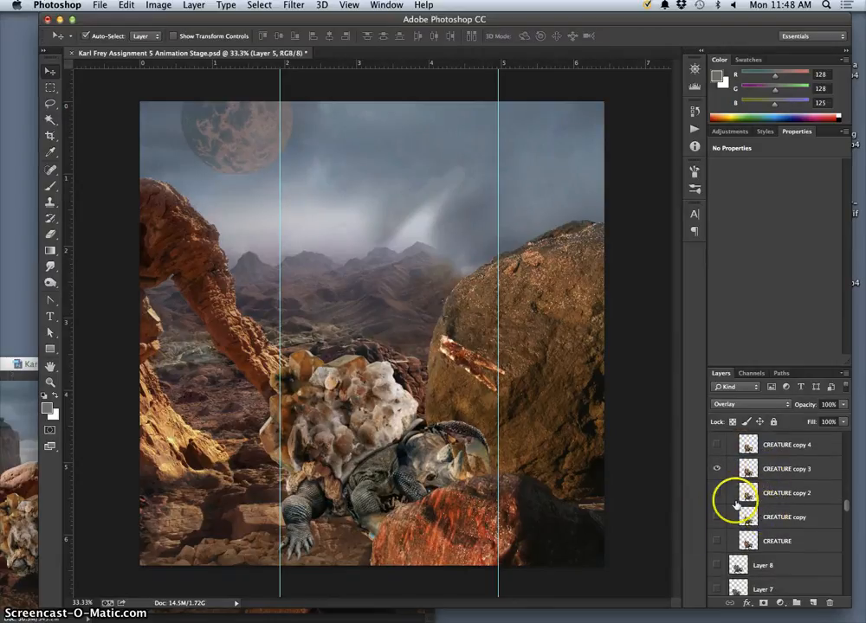
scroll(736, 518, "down", 10)
scroll(733, 519, "down", 5)
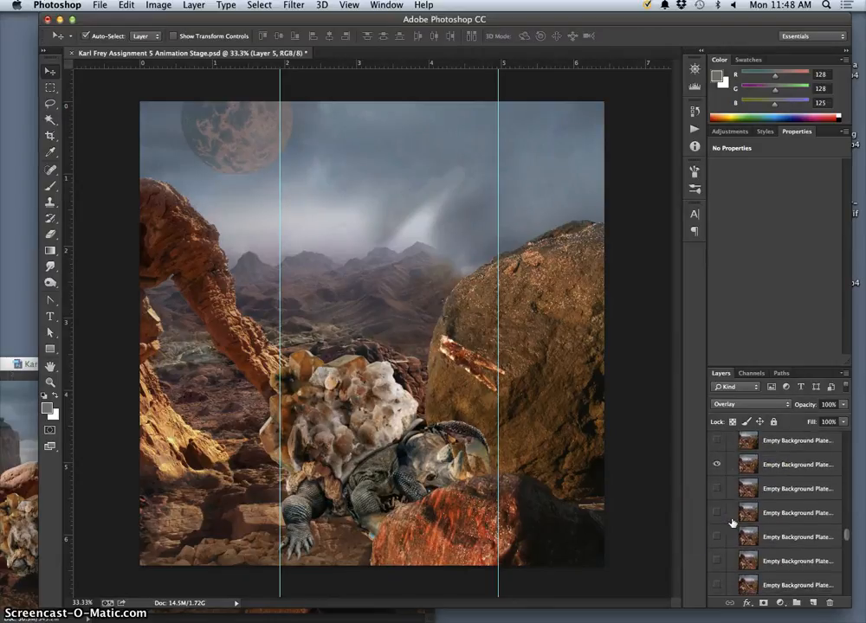
scroll(733, 520, "up", 15)
scroll(733, 519, "down", 15)
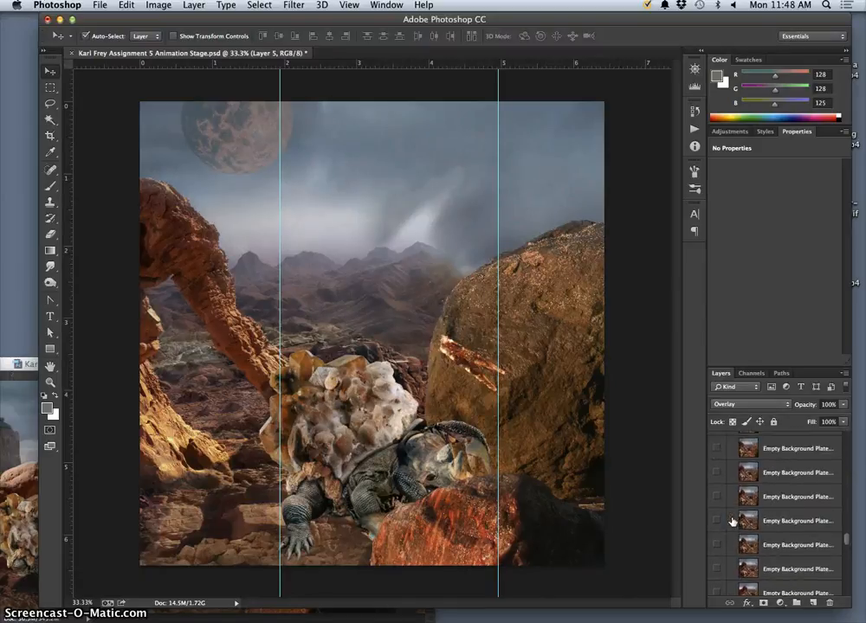
scroll(732, 520, "up", 6)
scroll(733, 519, "down", 5)
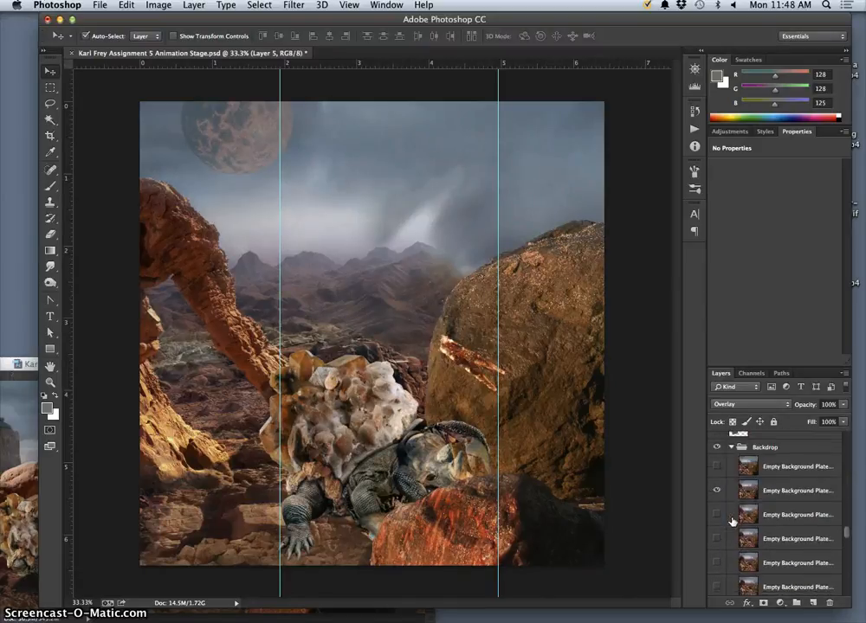
left_click(717, 469)
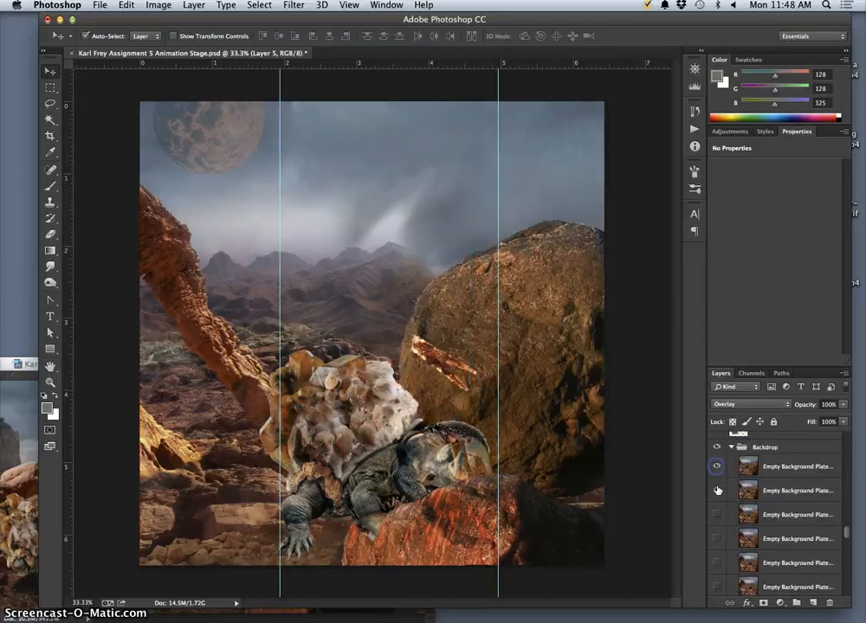
- Hide Layer 5 and shift the Foreground Rock layer left over the red rock in the topmost background plate
scroll(777, 491, "up", 15)
left_click(770, 468)
left_click(455, 529)
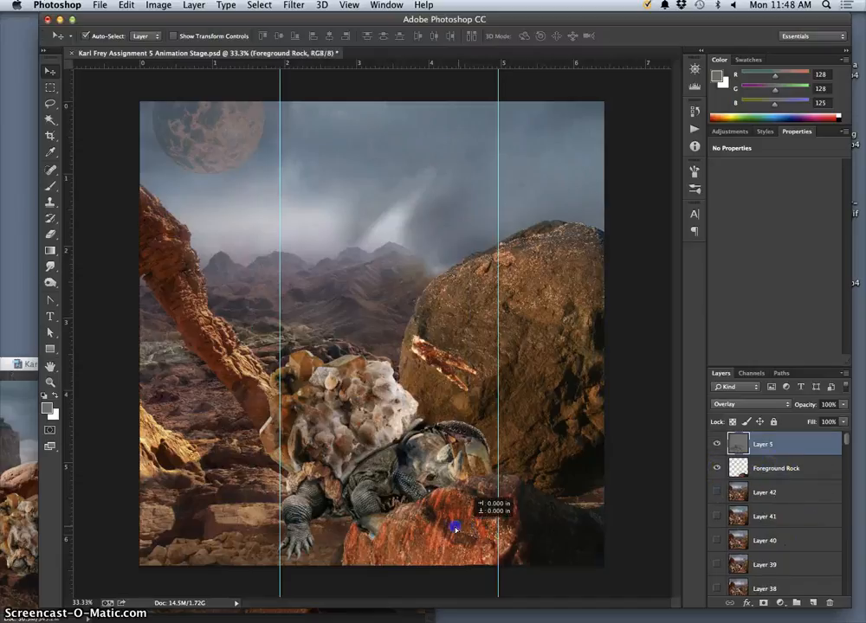
left_click(715, 444)
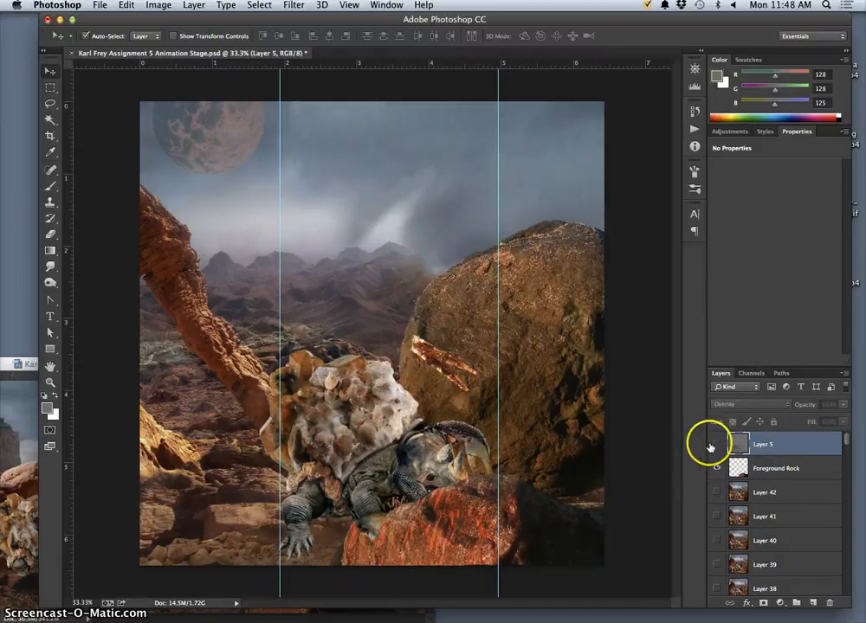
left_click_drag(485, 563, 449, 519)
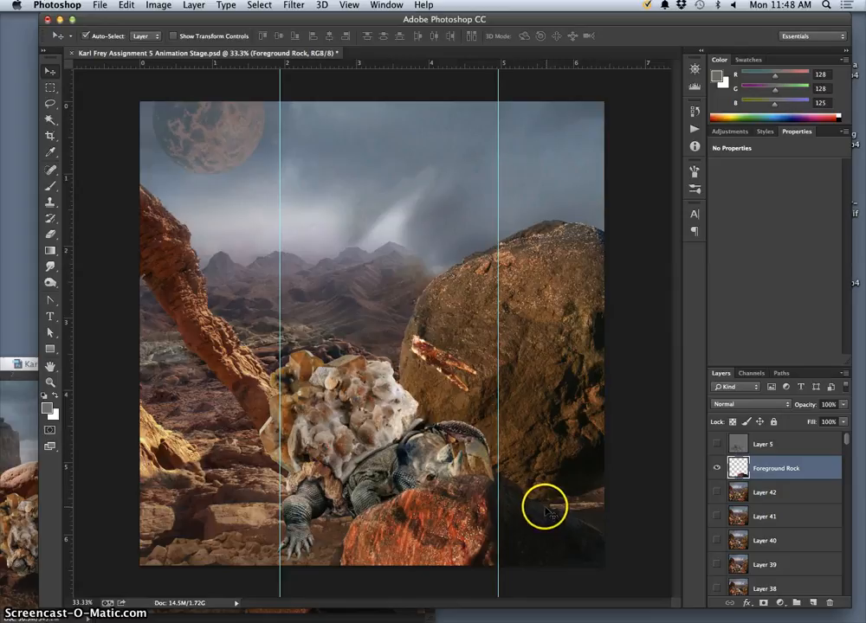
- Zoom the canvas out to 25% and hide the vertical guides
key("super+minus")
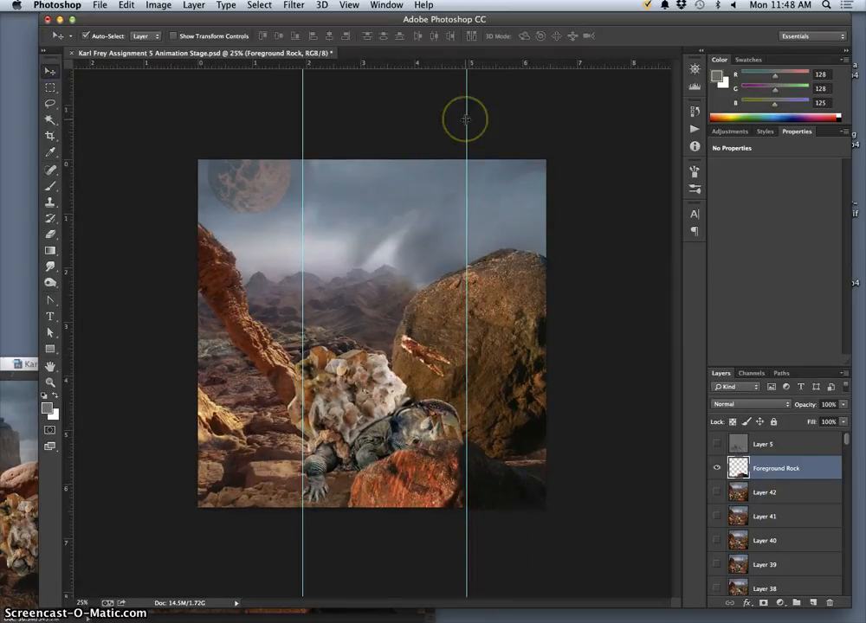
key("super+apostrophe")
key("super+apostrophe")
key("super+semicolon")
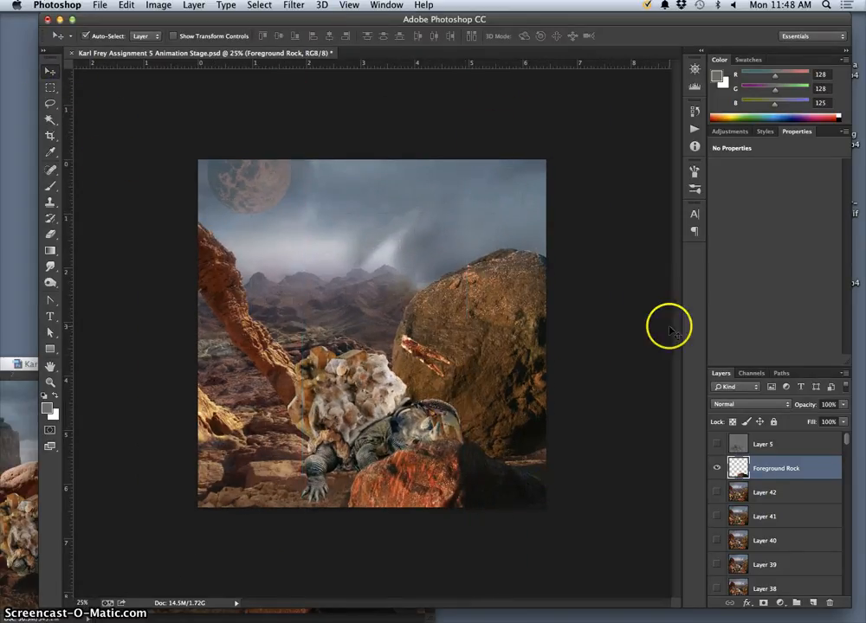
- Toggle the guides and the layout grid on and off over the canvas
key("super+semicolon")
key("super+semicolon")
key("super+apostrophe")
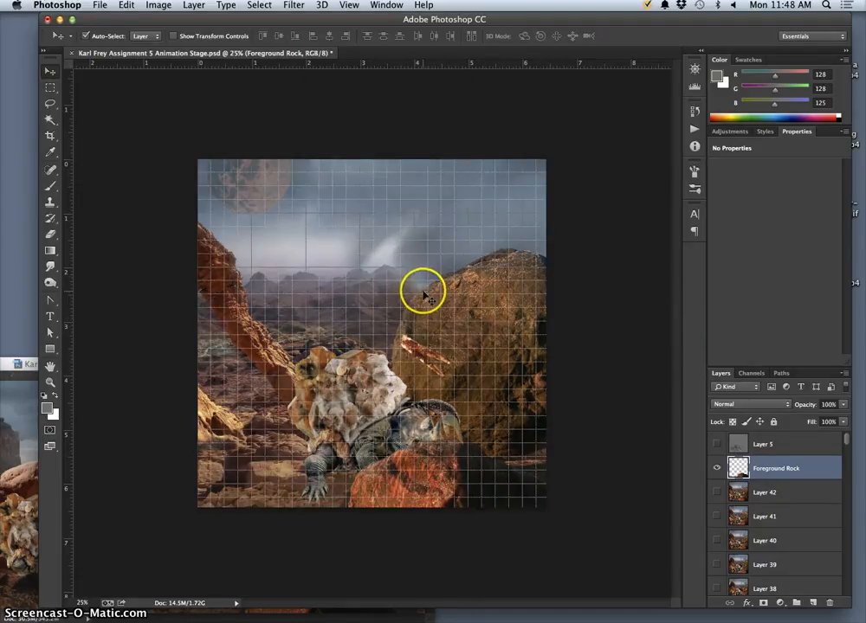
key("super+apostrophe")
key("super+apostrophe")
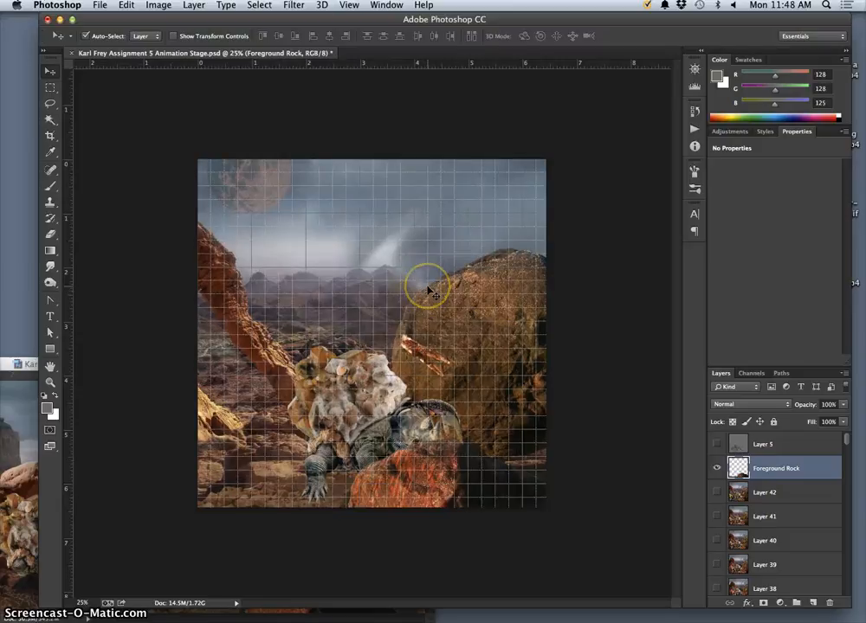
key("super+apostrophe")
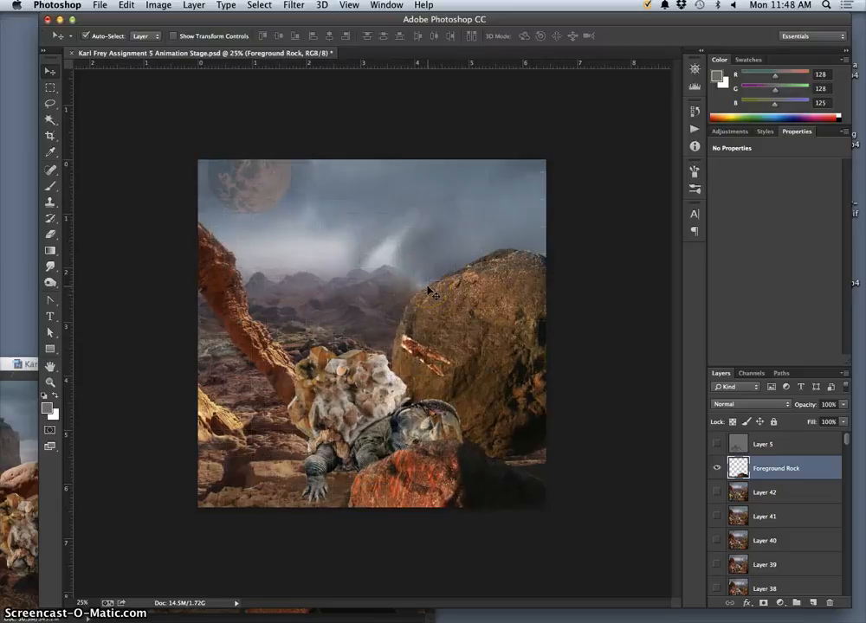
- Look up the display options for the grid and guides, and toggle both overlays on and off again
left_click(344, 7)
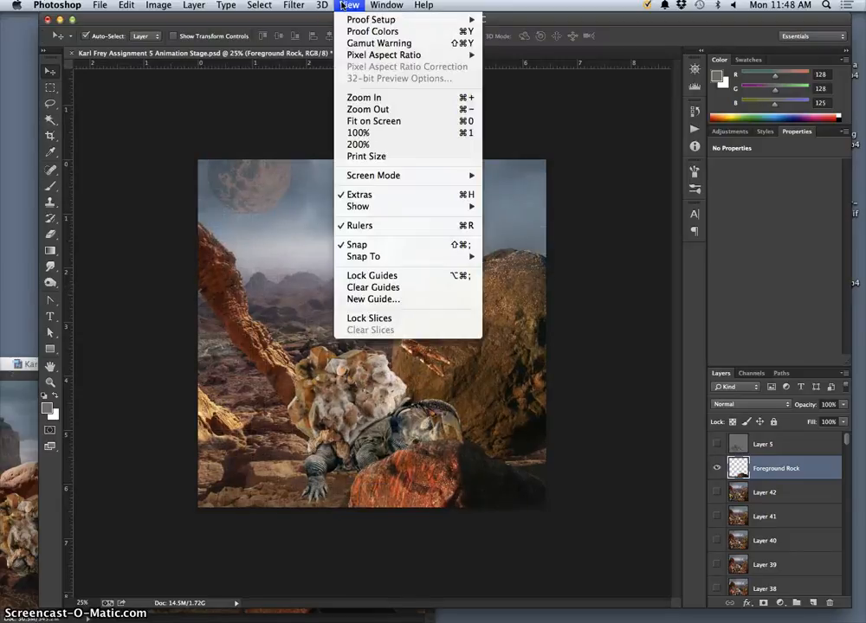
mouse_move(373, 212)
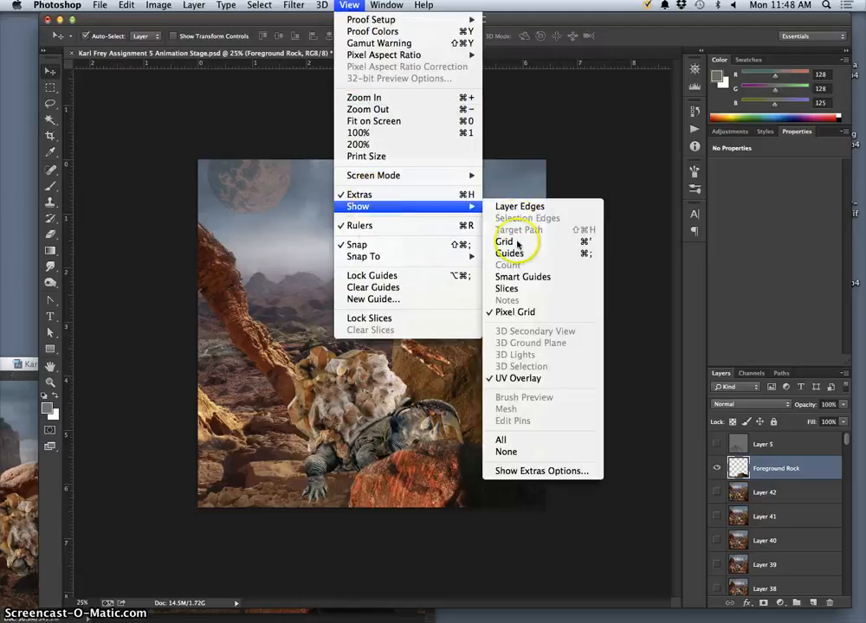
left_click(614, 187)
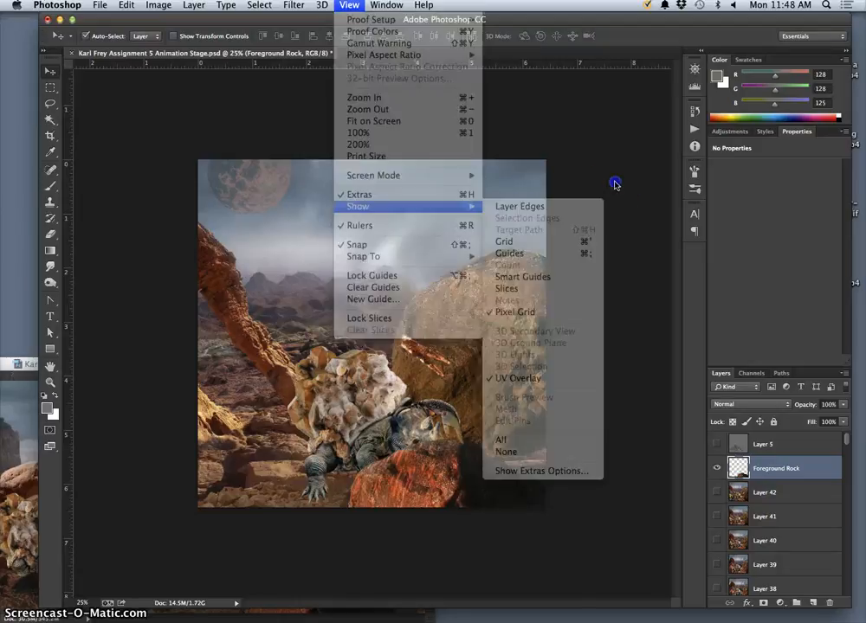
key("super+semicolon")
key("super+semicolon")
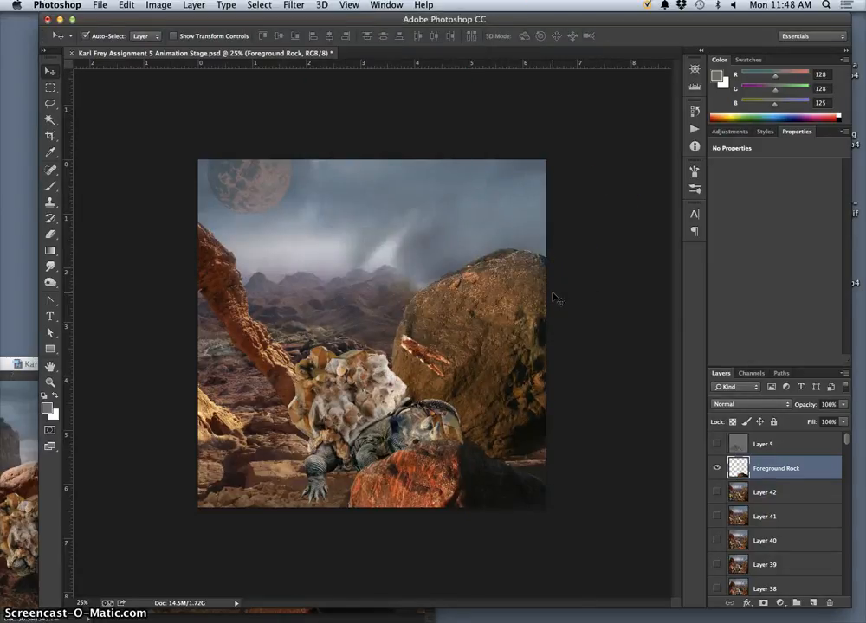
key("super+apostrophe")
key("super+apostrophe")
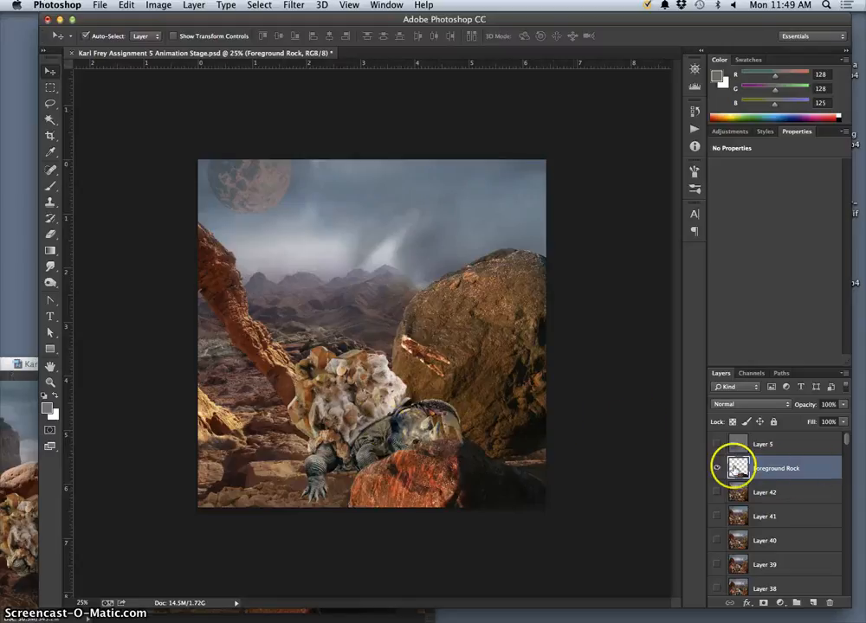
- Show Layer 5, collapse the Creature Walk group, and check the group's visibility
scroll(772, 475, "down", 1)
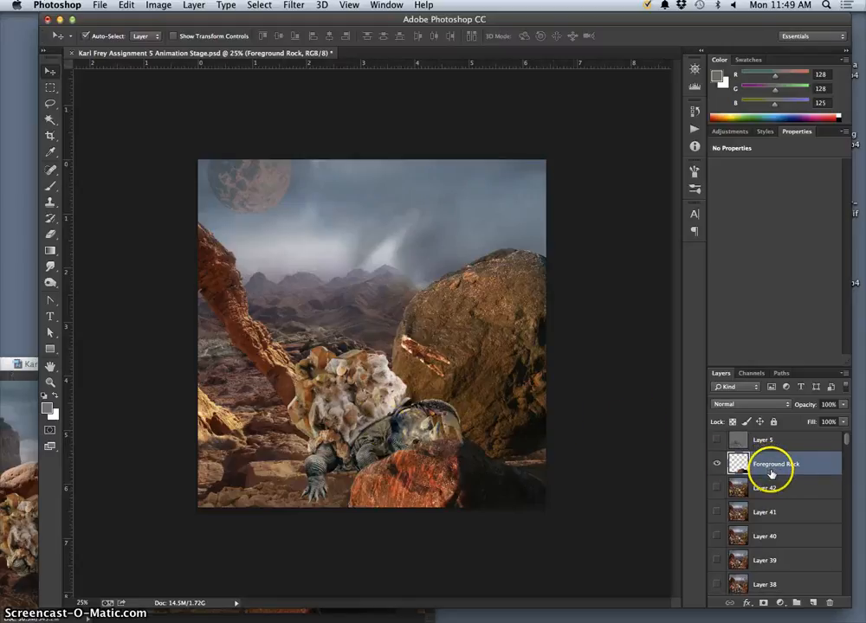
left_click(717, 442)
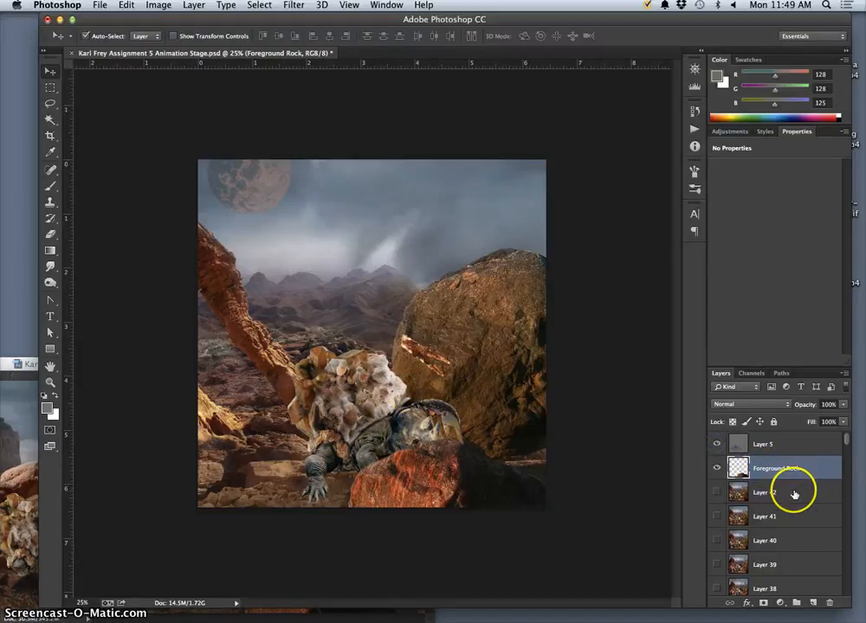
scroll(793, 495, "down", 10)
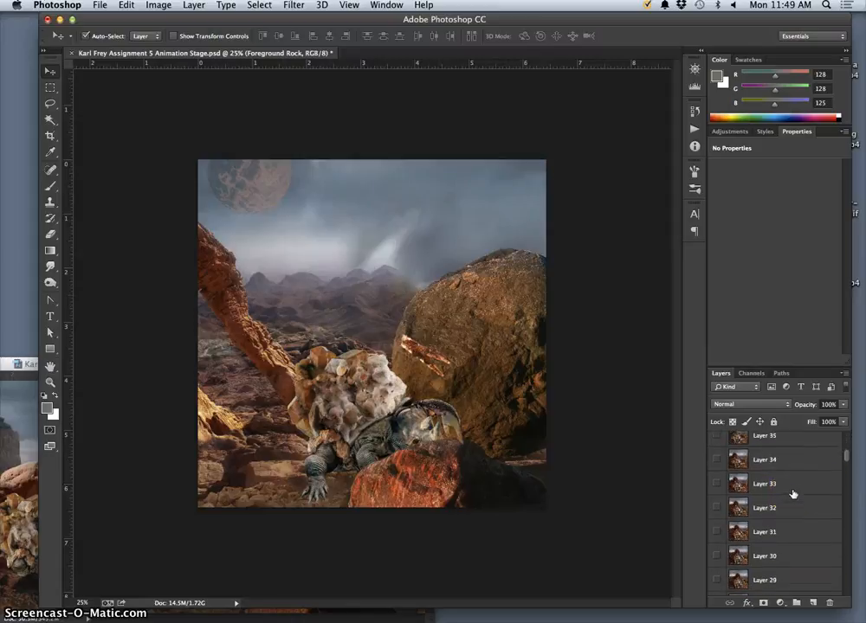
scroll(794, 494, "down", 8)
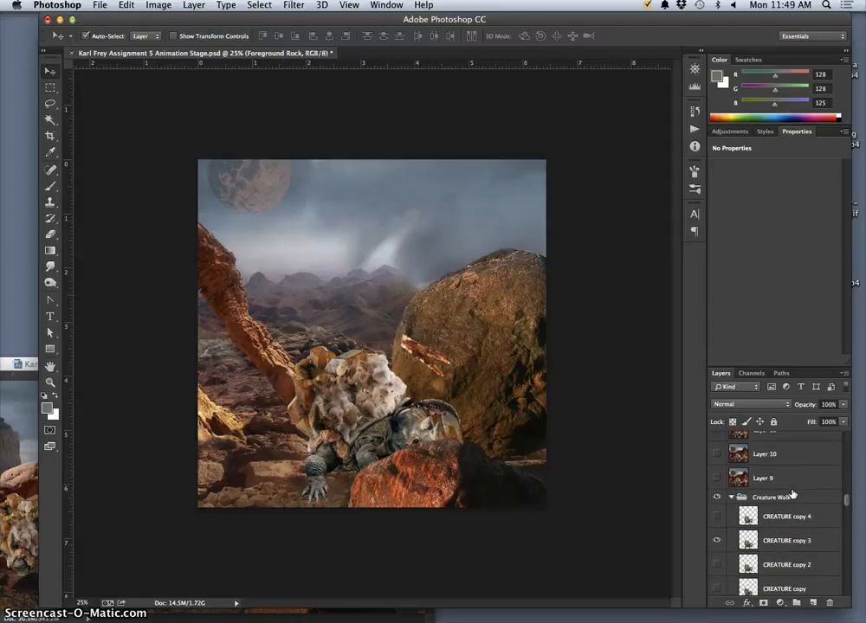
scroll(792, 494, "down", 1)
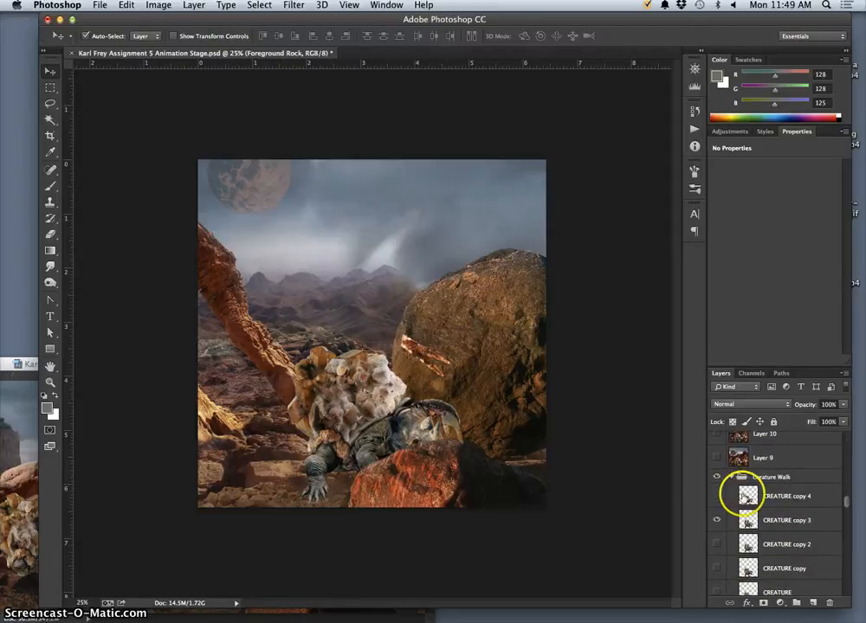
left_click(731, 478)
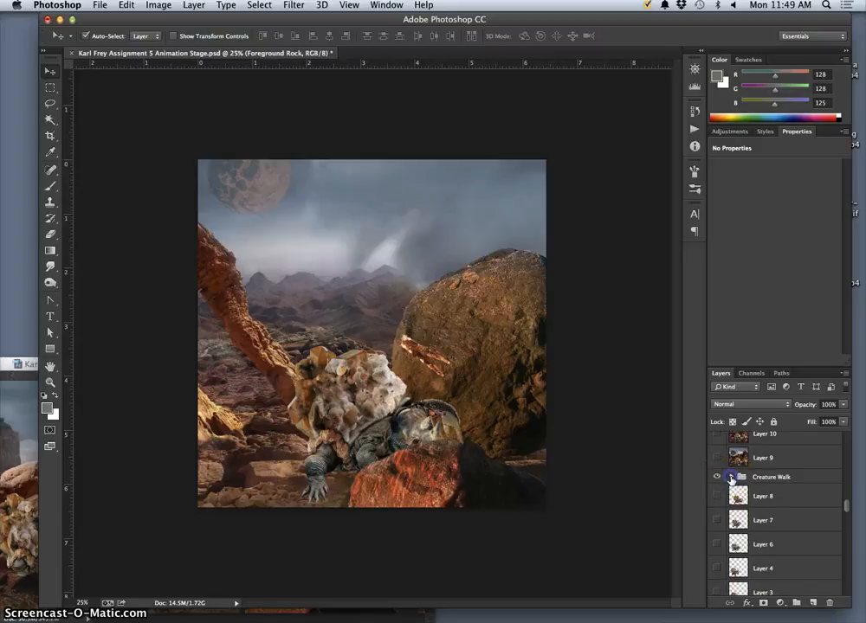
left_click(716, 477)
left_click(716, 477)
- Look through the creature pose layers from Layer 8 down to Layer 1, briefly previewing Layer 8 and Layer 1
scroll(734, 487, "down", 3)
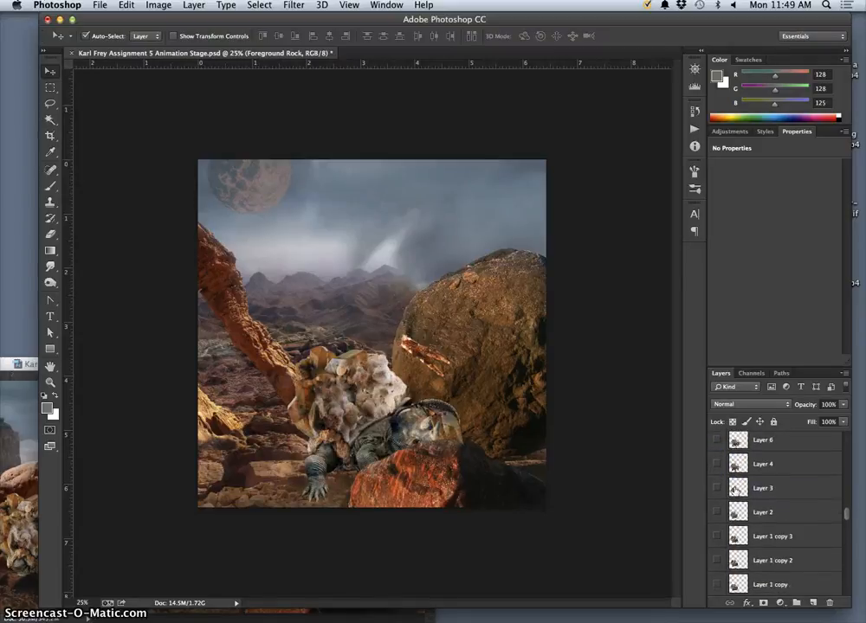
scroll(734, 491, "up", 5)
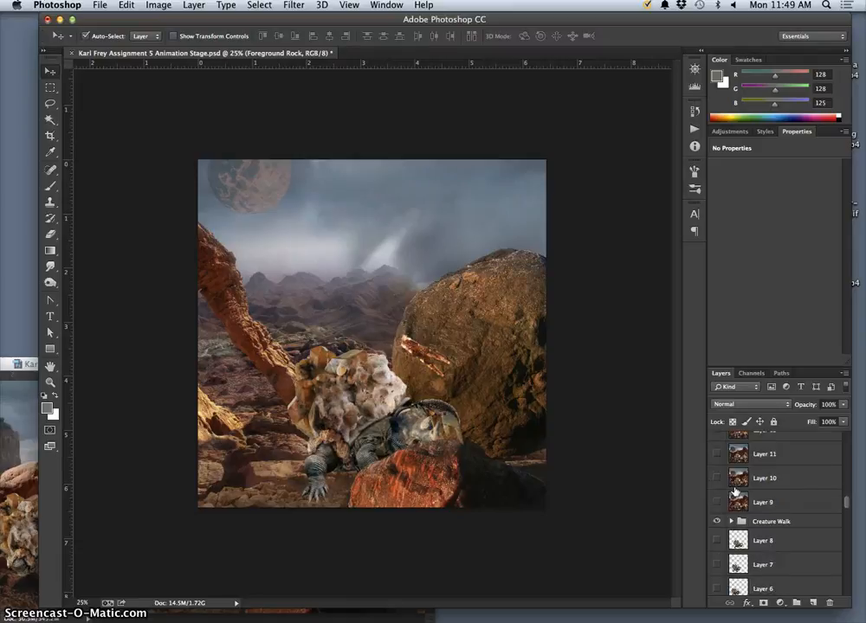
scroll(734, 490, "down", 1)
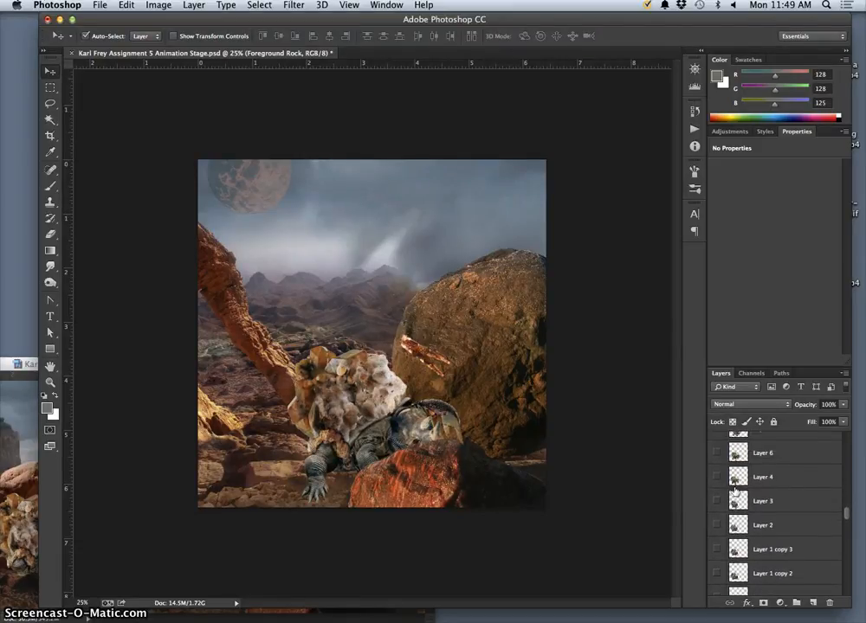
scroll(735, 492, "up", 3)
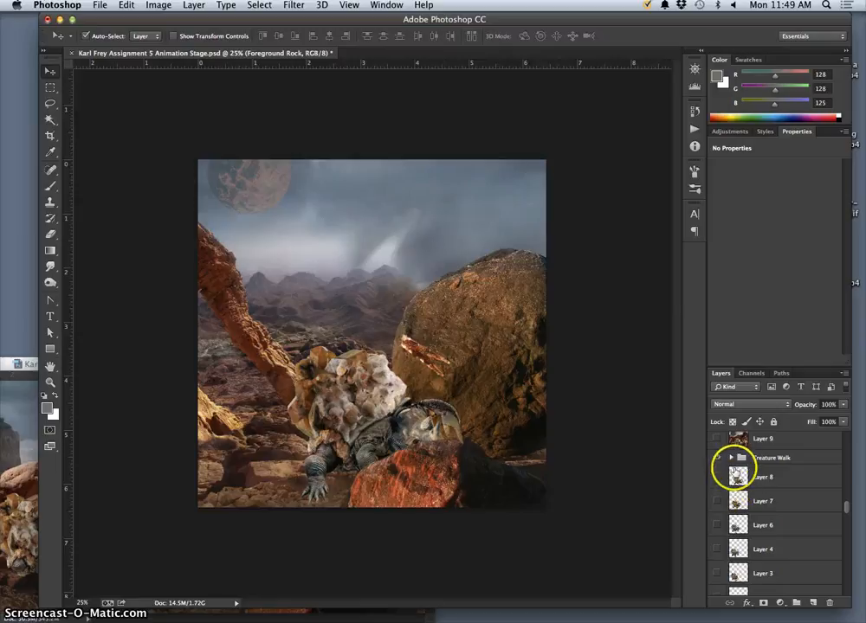
left_click(717, 477)
left_click(717, 478)
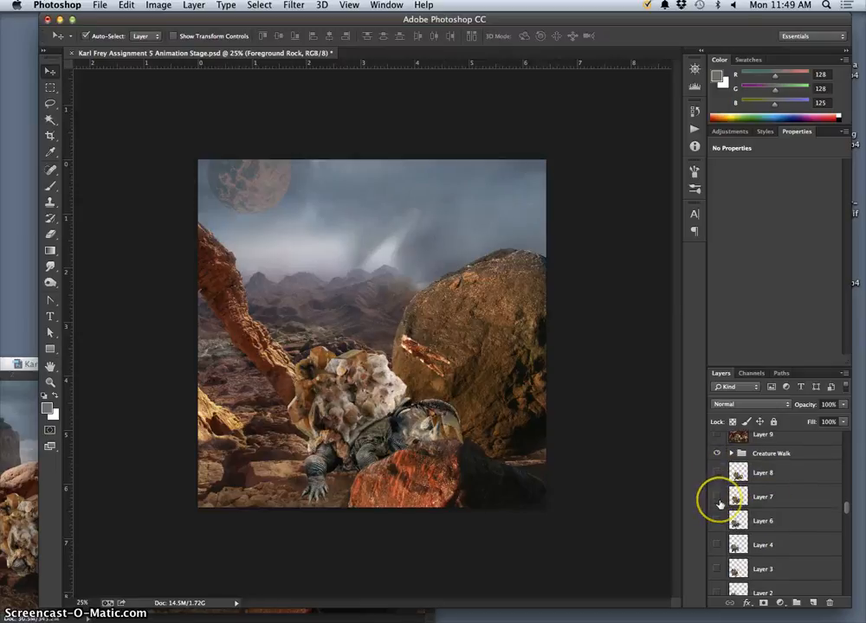
scroll(719, 504, "down", 2)
scroll(720, 504, "up", 3)
scroll(720, 504, "down", 3)
scroll(720, 504, "down", 5)
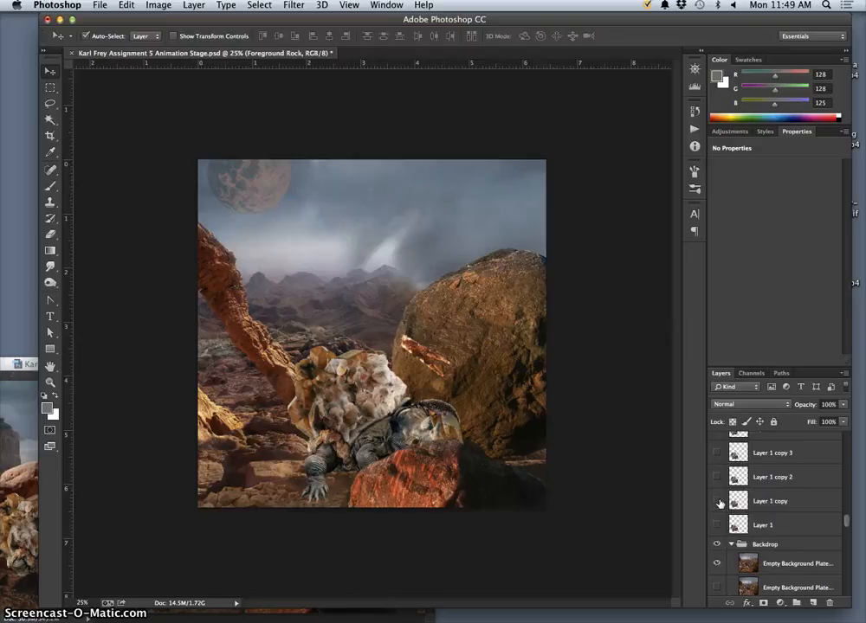
left_click(717, 527)
left_click(717, 527)
scroll(736, 509, "up", 20)
scroll(732, 494, "down", 20)
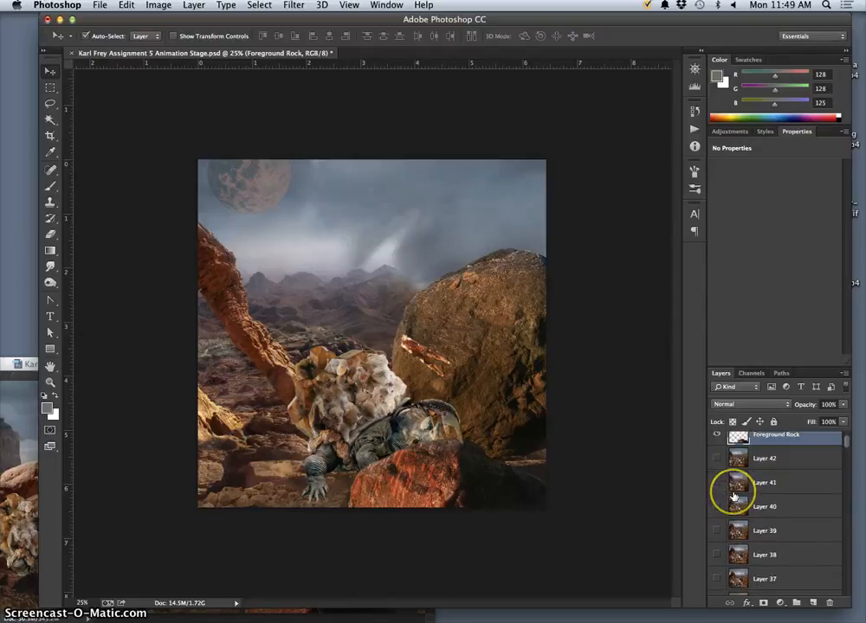
scroll(735, 494, "up", 2)
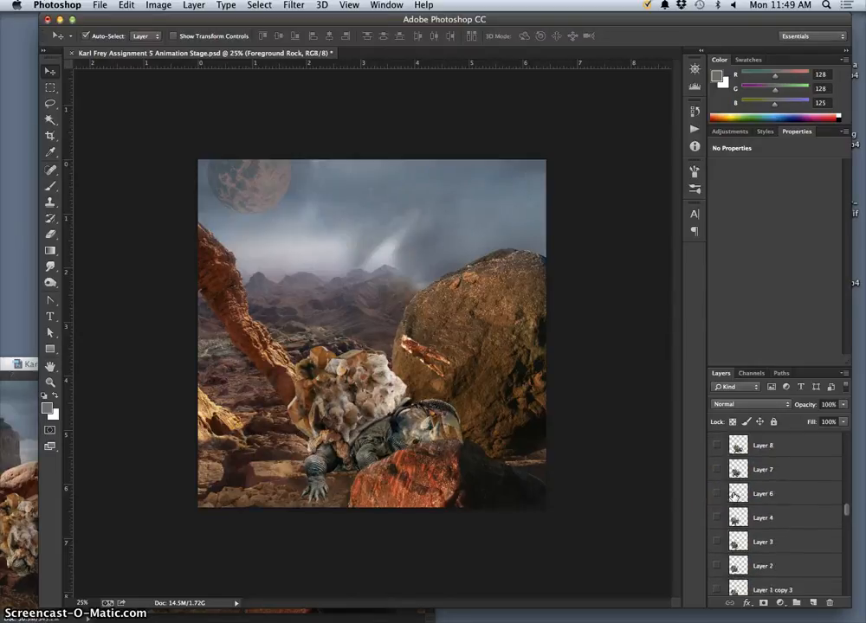
- Preview the Layer 8 pose without the Creature Walk group, and restore the group's visibility
left_click(718, 451)
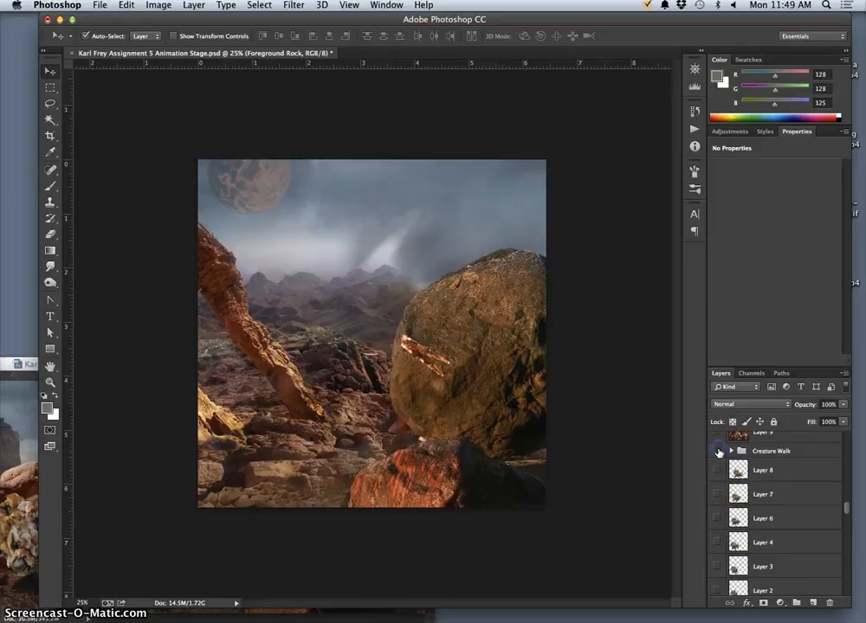
left_click(717, 473)
left_click(717, 473)
left_click(717, 452)
scroll(718, 488, "down", 1)
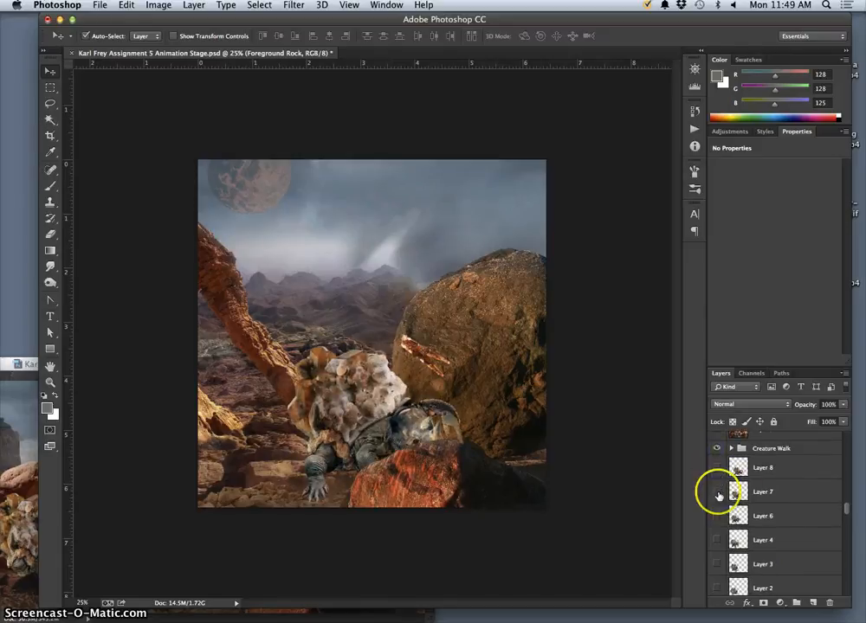
- Preview the creature poses on Layer 7, Layer 6, Layer 4 and Layer 3 one at a time over the composite
left_click(718, 492)
left_click(717, 516)
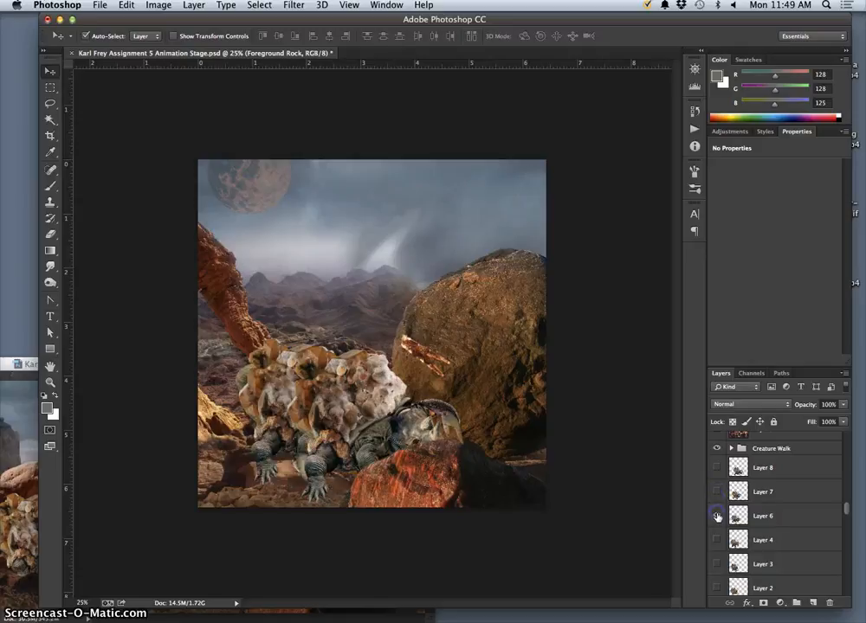
left_click(717, 518)
left_click(717, 540)
left_click(717, 541)
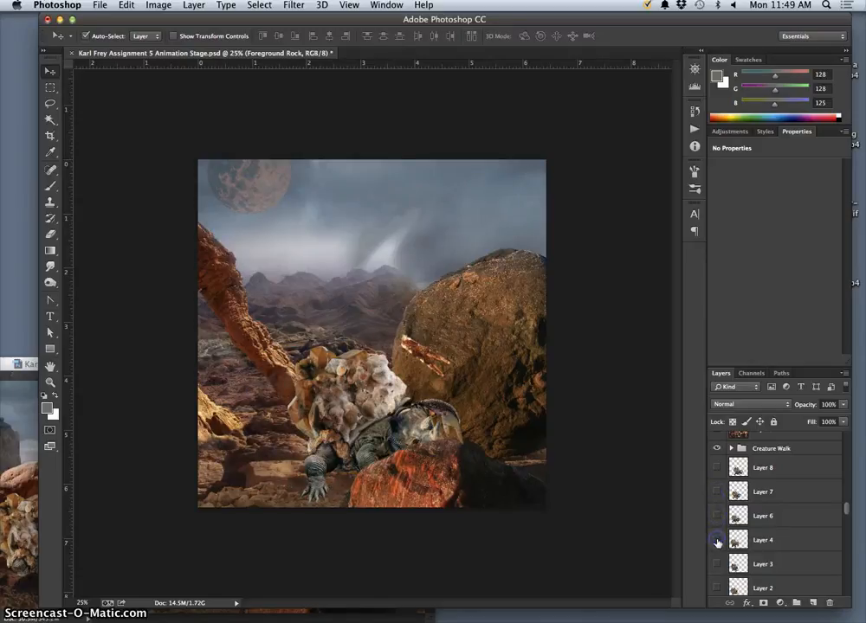
left_click(717, 563)
left_click(717, 562)
- Select the creature pose layers from Layer 8 through Layer 1 and make Layer 8 visible
double_click(764, 469)
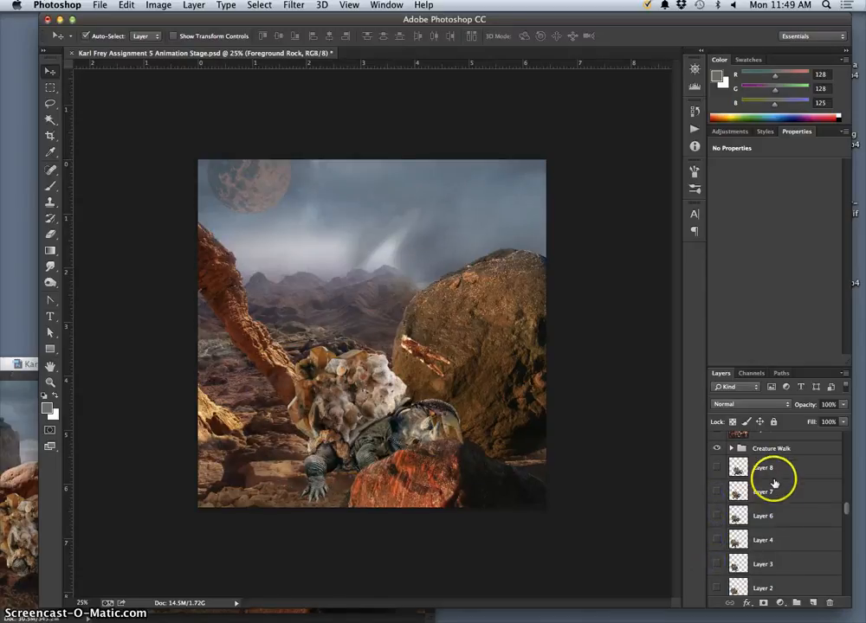
key("Return")
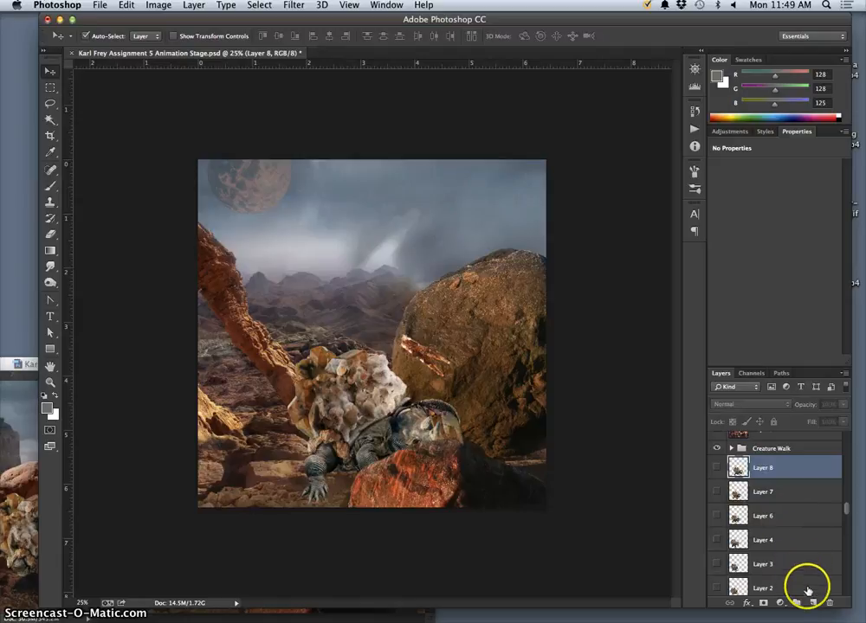
scroll(783, 571, "down", 5)
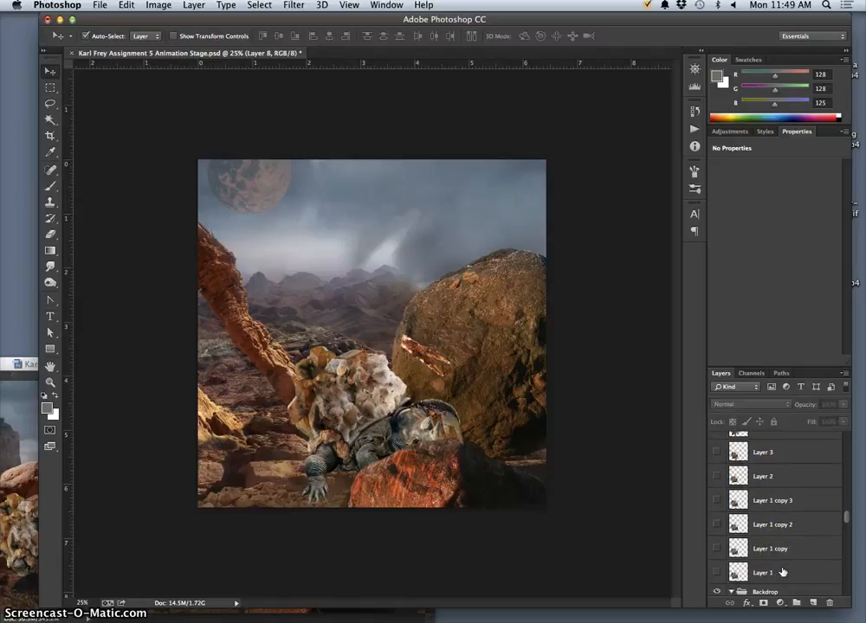
left_click(778, 573, "shift")
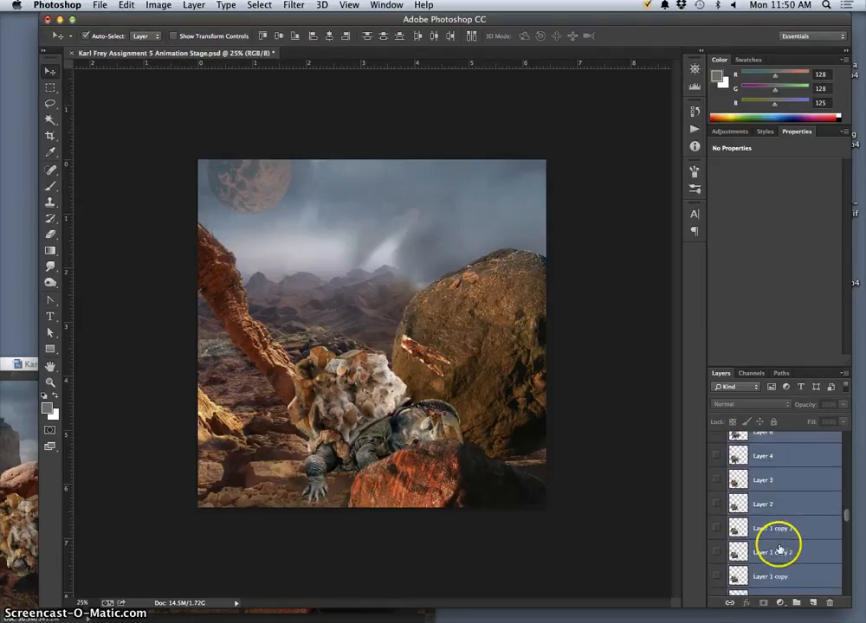
scroll(783, 558, "up", 10)
scroll(770, 547, "down", 1)
left_click(716, 546)
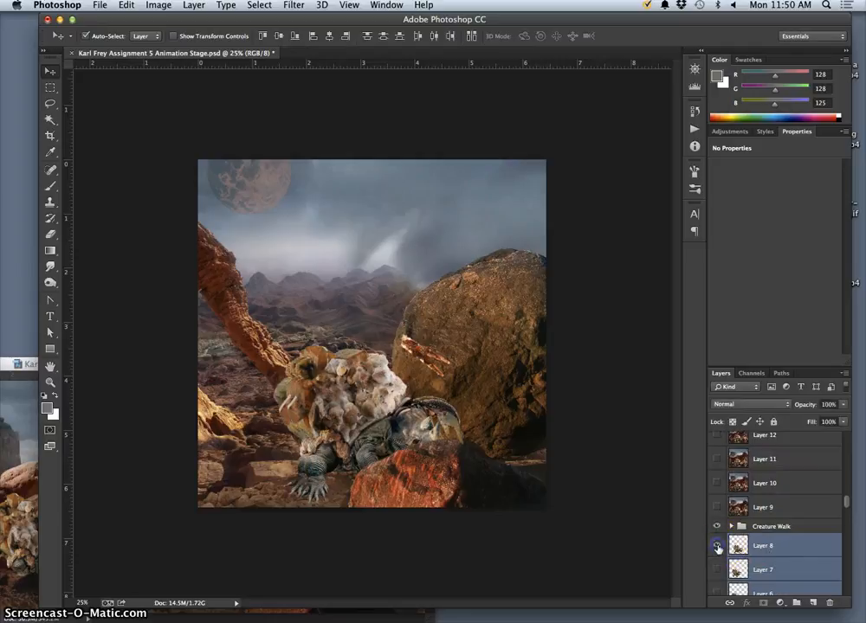
- Try to shift the selected creature pose layers slightly to the right on the canvas
left_click(51, 71)
left_click(287, 381)
left_click_drag(287, 382, 299, 382)
key("super+z")
- Hide Layer 5 and reselect the creature pose layers from Layer 1 up through Layer 8
left_click(716, 444)
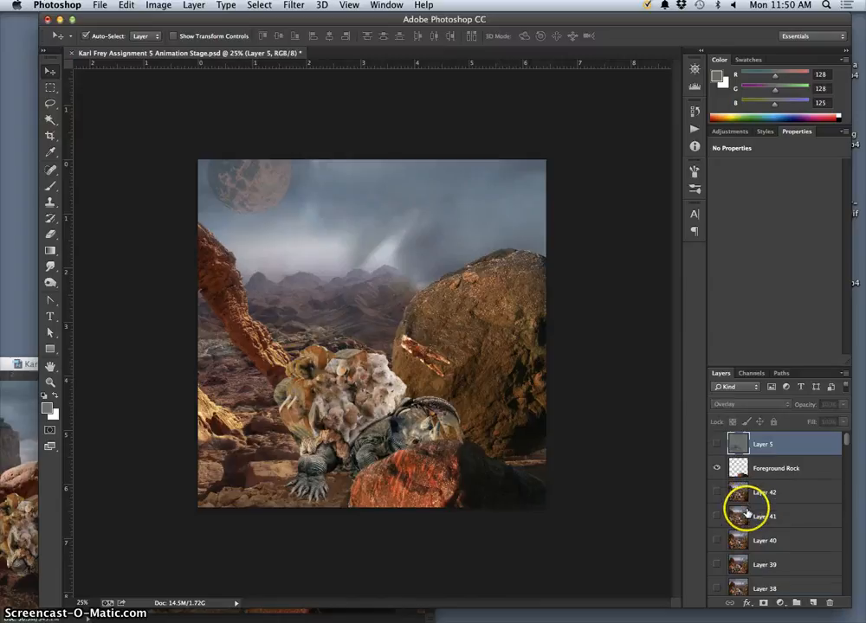
scroll(741, 563, "down", 10)
scroll(747, 512, "down", 3)
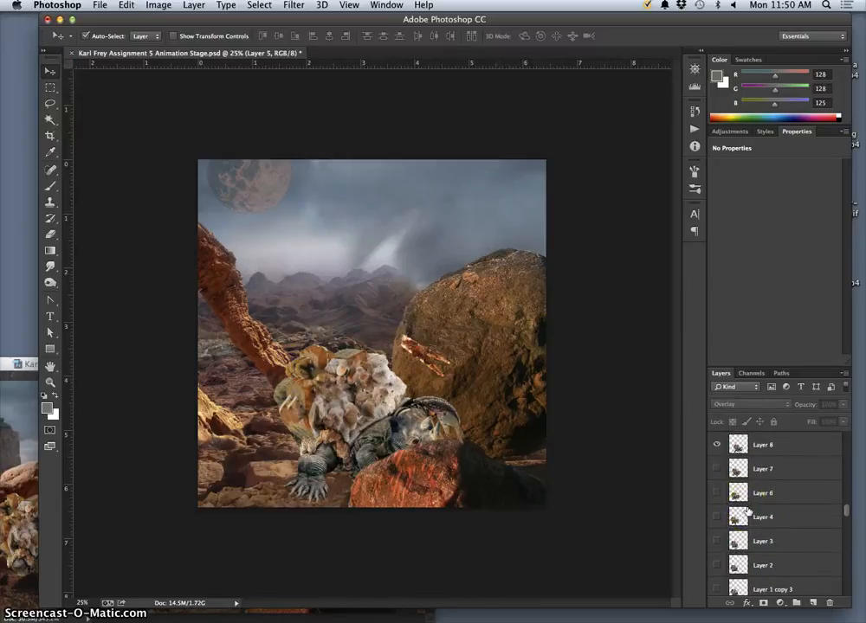
left_click(743, 524)
scroll(767, 522, "up", 5)
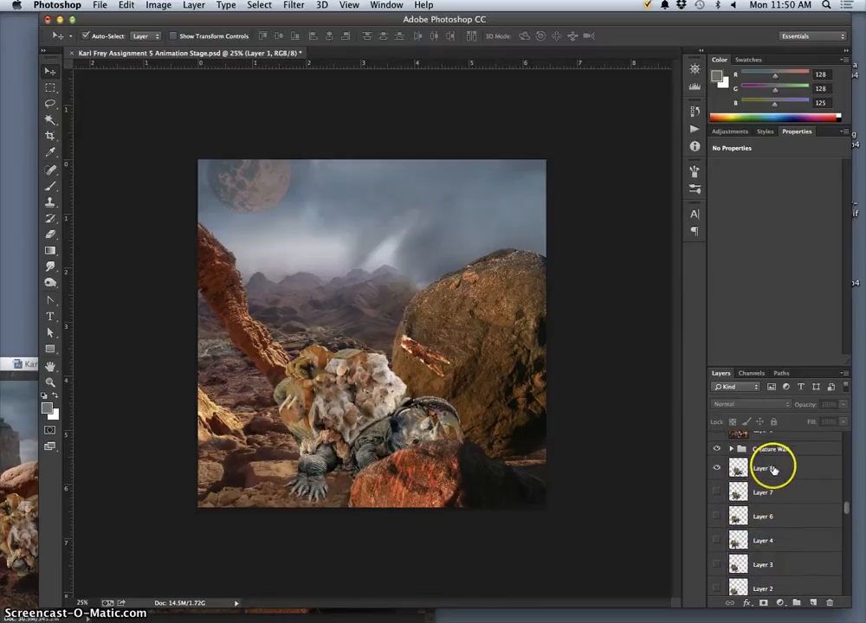
left_click(772, 469, "shift")
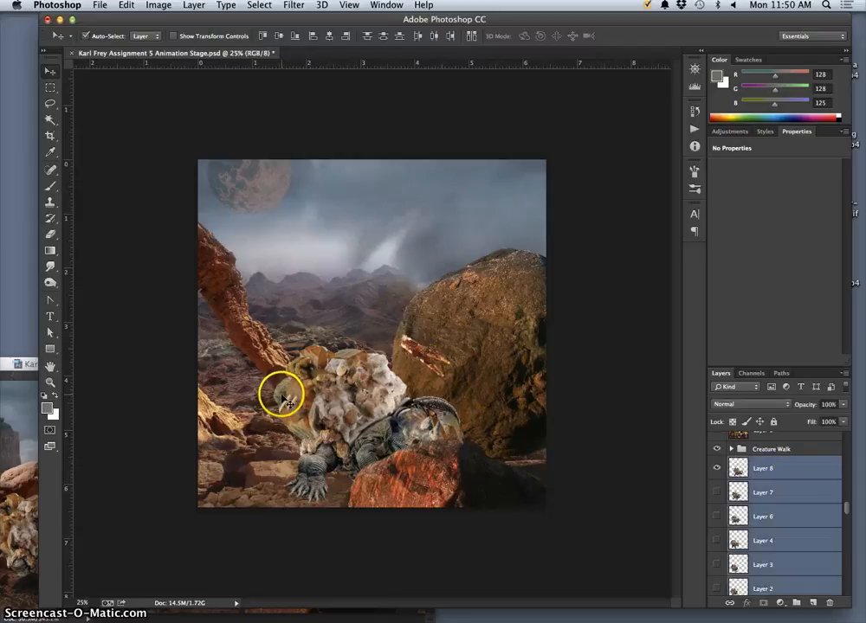
- Shift the selected creature pose layers slightly to the right, checking Layer 8's alignment against the Creature Walk group by toggling the group's visibility
left_click_drag(281, 396, 295, 400)
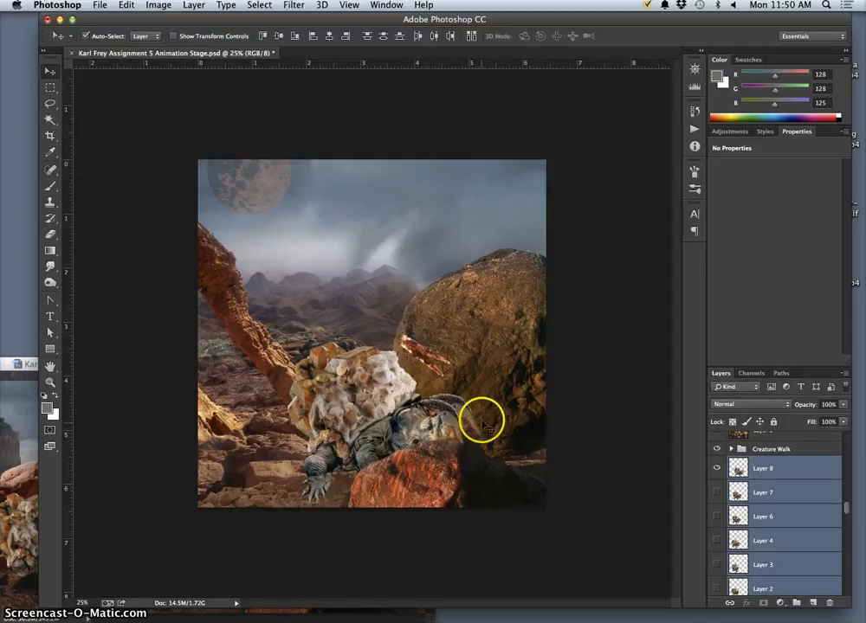
scroll(723, 461, "up", 3)
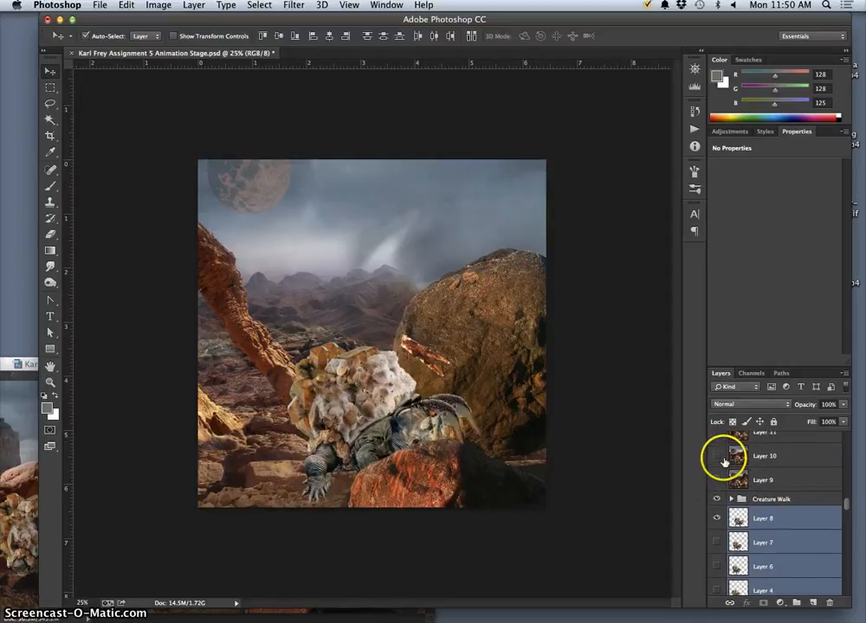
left_click(717, 500)
left_click(718, 501)
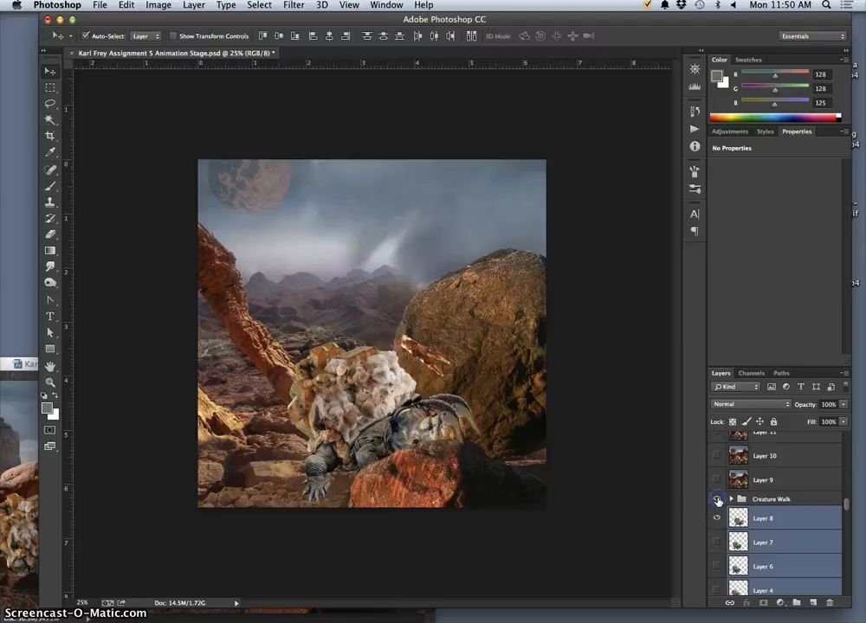
left_click(717, 501)
left_click(718, 500)
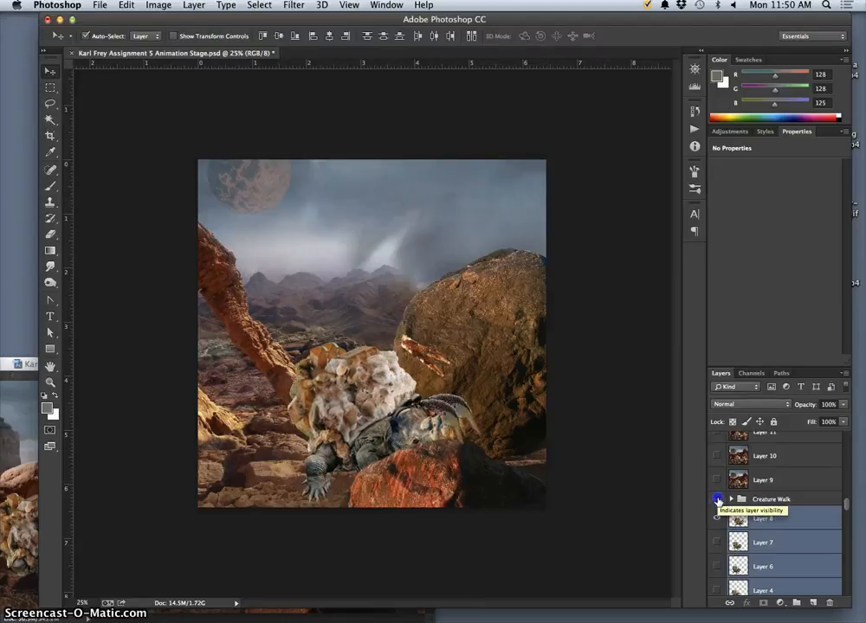
left_click(718, 500)
left_click(718, 501)
left_click(717, 501)
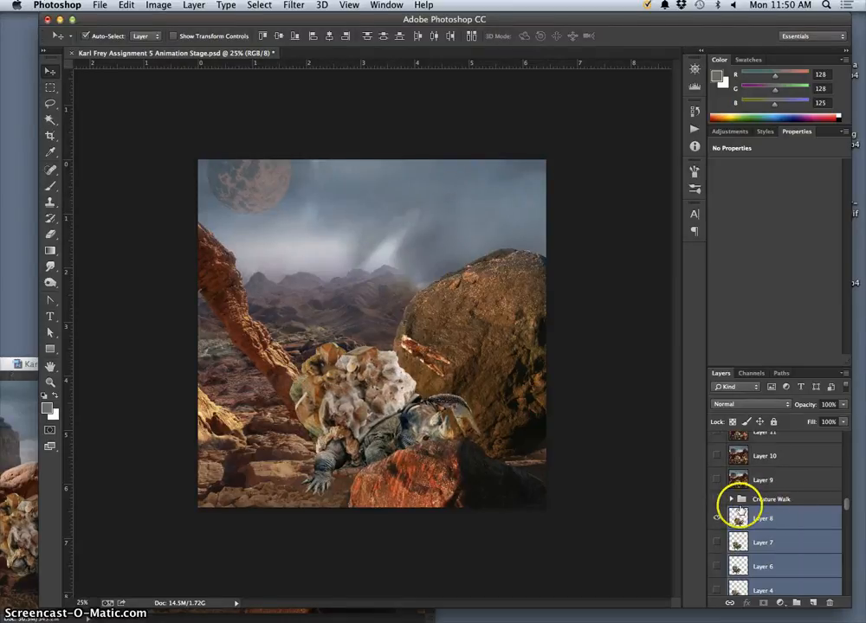
left_click(718, 501)
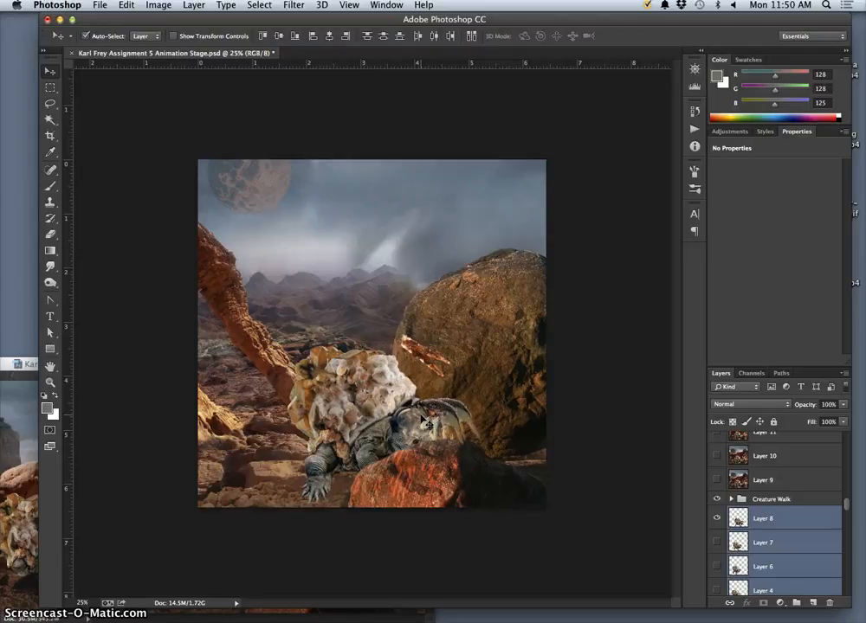
- Compare Layer 8's pose with the Creature Walk group by repeatedly toggling the group's visibility, leaving the group hidden
left_click(717, 500)
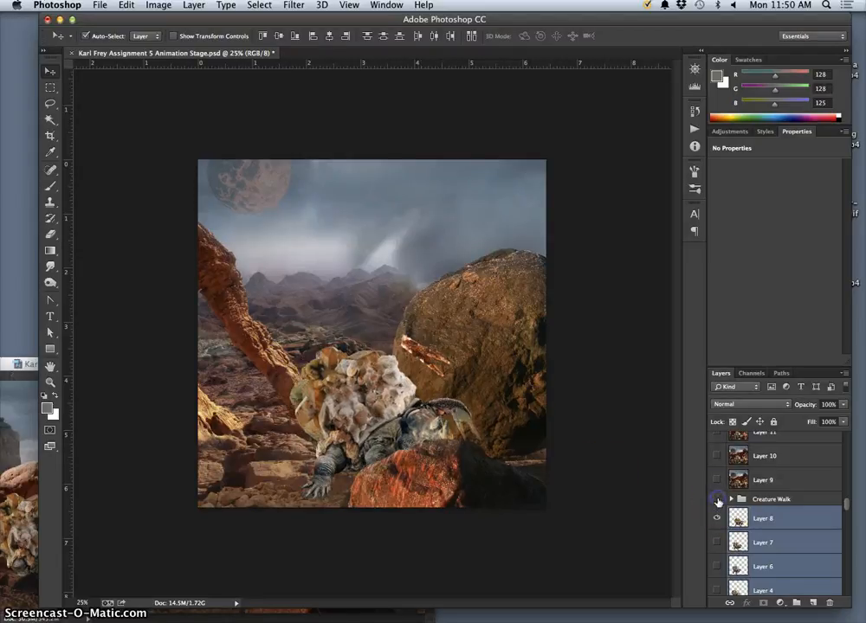
left_click(717, 501)
left_click(717, 500)
left_click(717, 501)
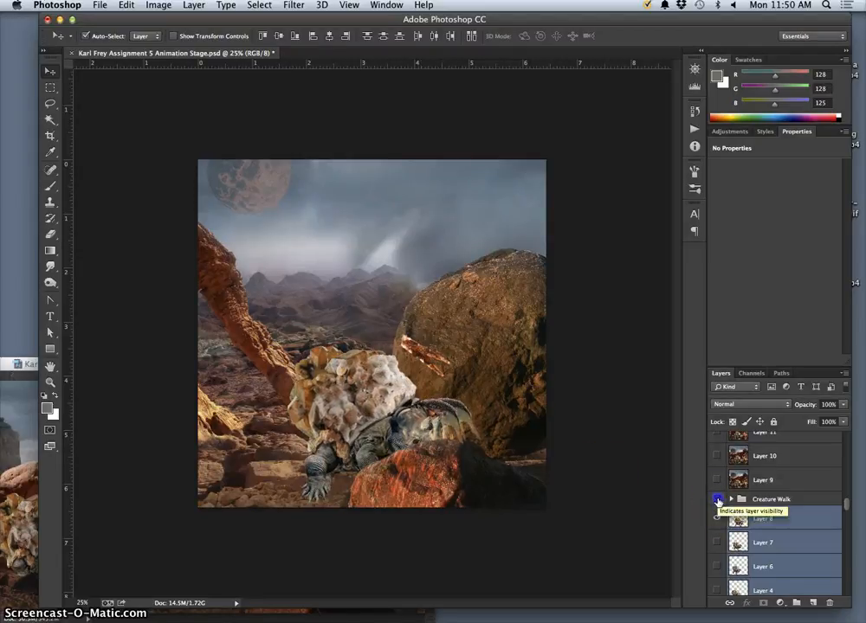
left_click(717, 501)
left_click(717, 501)
left_click(717, 501)
left_click(717, 500)
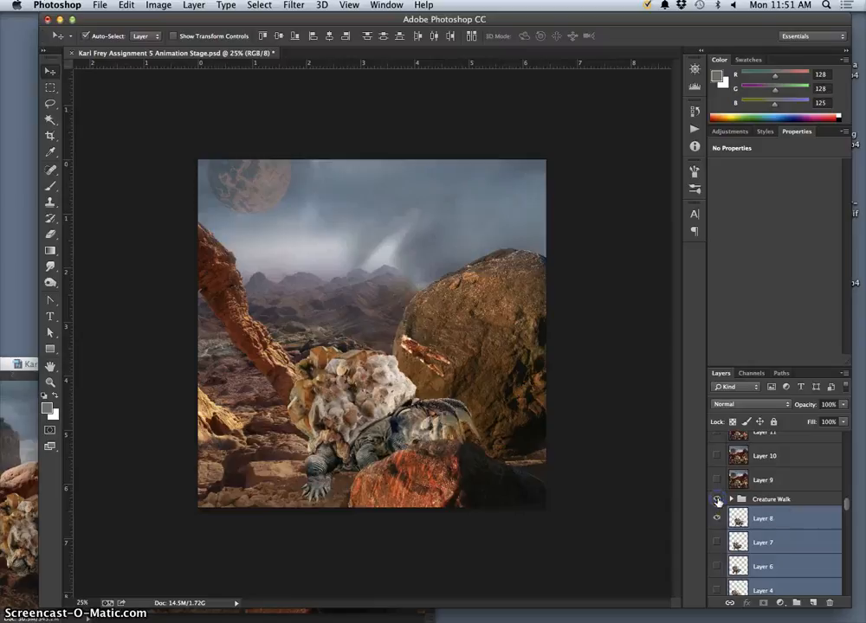
left_click(717, 501)
left_click(717, 501)
left_click(716, 500)
left_click(717, 501)
left_click(717, 501)
left_click(771, 522)
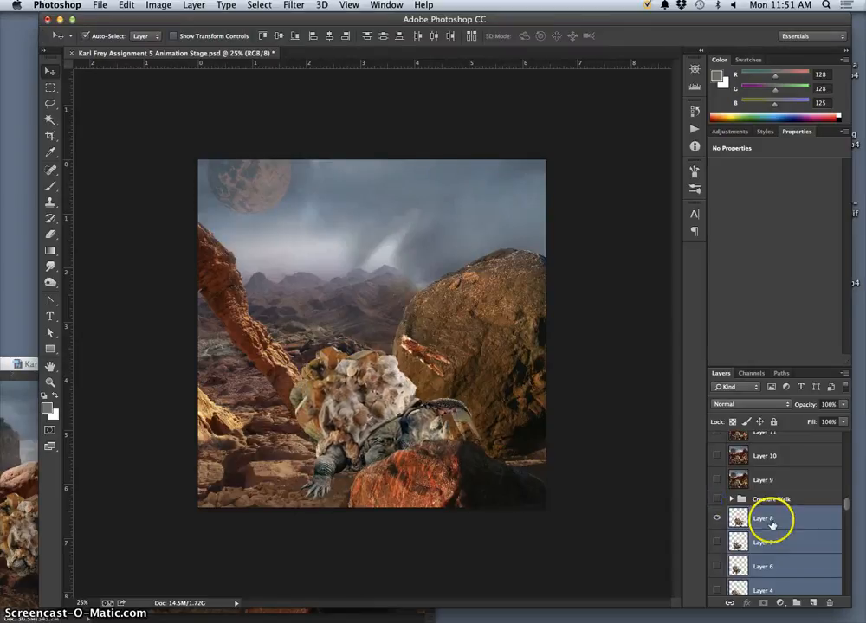
- Make the Layer 5 overlay above Foreground Rock visible and select it
scroll(775, 527, "down", 1)
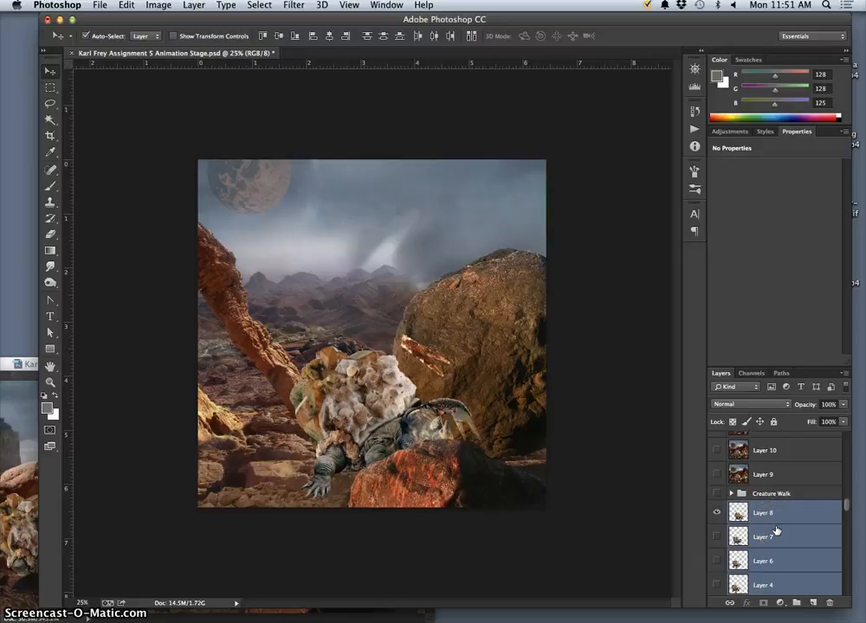
scroll(773, 524, "up", 15)
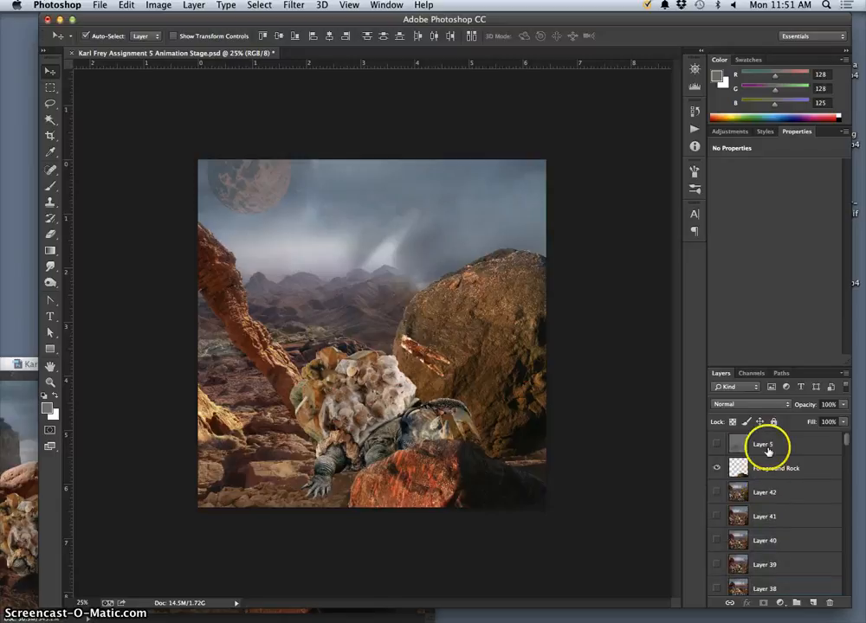
left_click(715, 445)
left_click(768, 444)
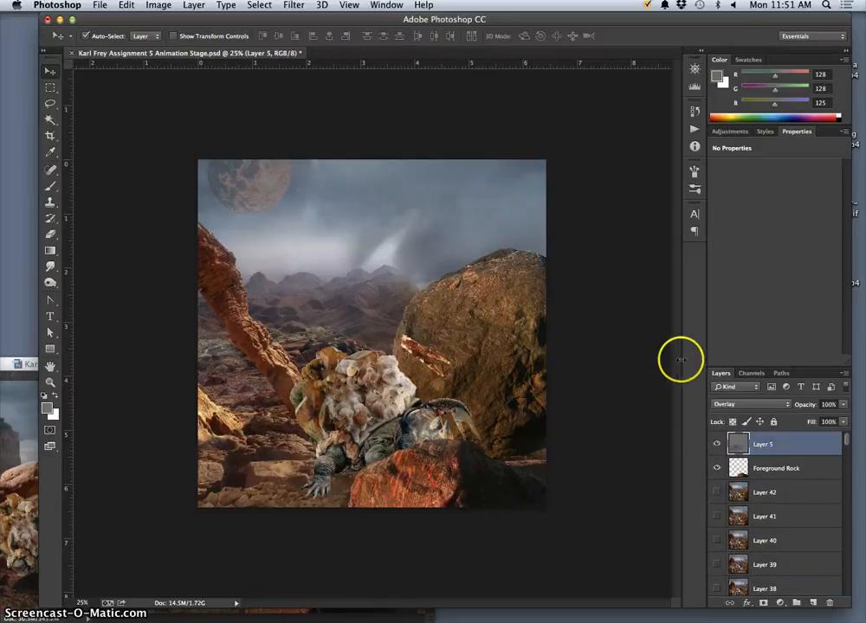
- Stamp all visible layers into a new merged layer, place it directly below Foreground Rock and hide it
left_click(195, 6)
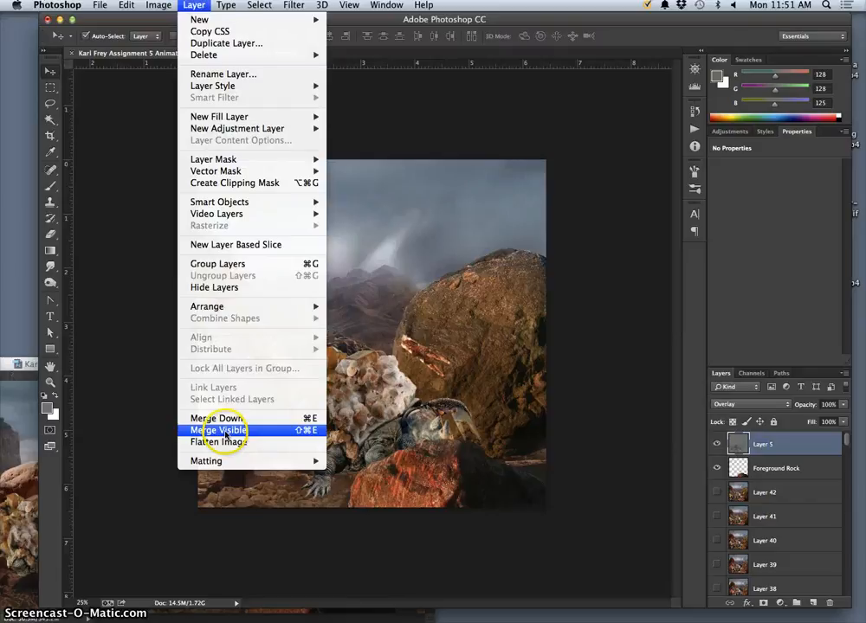
left_click(226, 430, "alt")
left_click_drag(788, 456, 762, 495)
left_click(718, 494)
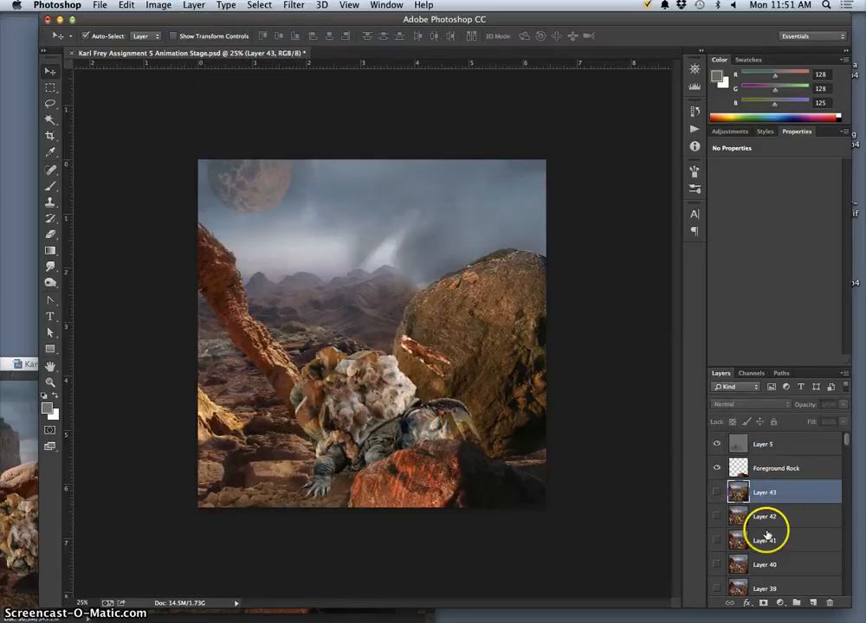
- Make the Layer 7 creature pose visible together with Layer 8 for the next frame
scroll(767, 535, "down", 8)
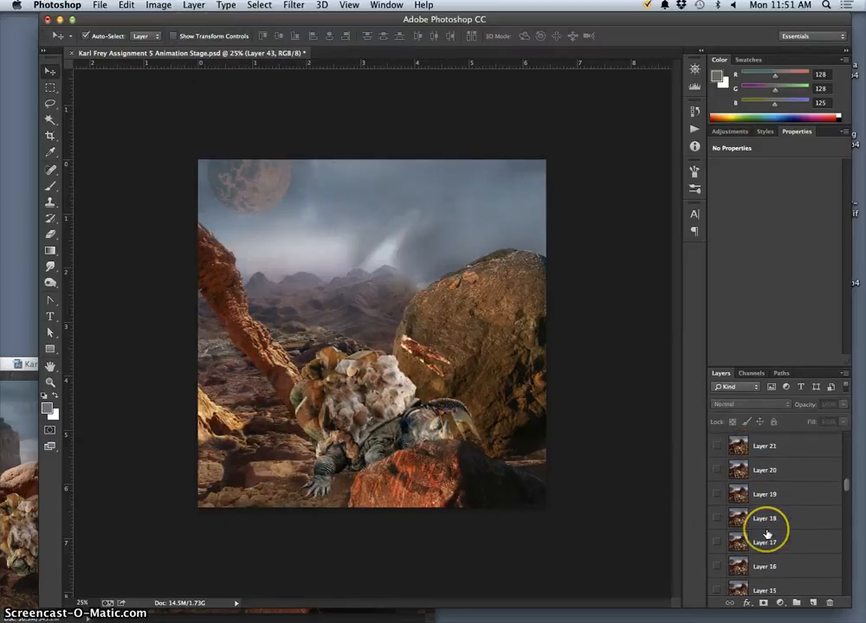
scroll(767, 554, "down", 10)
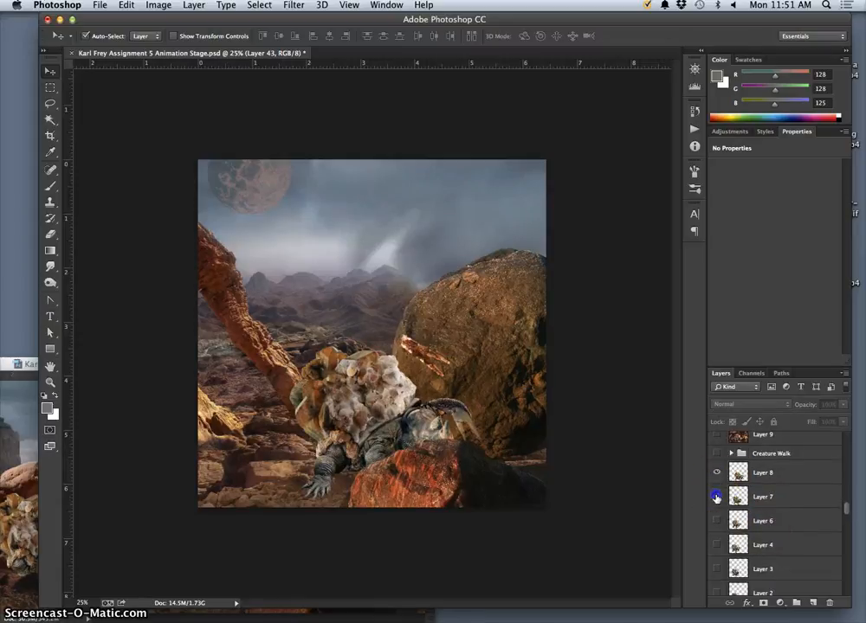
left_click(717, 496)
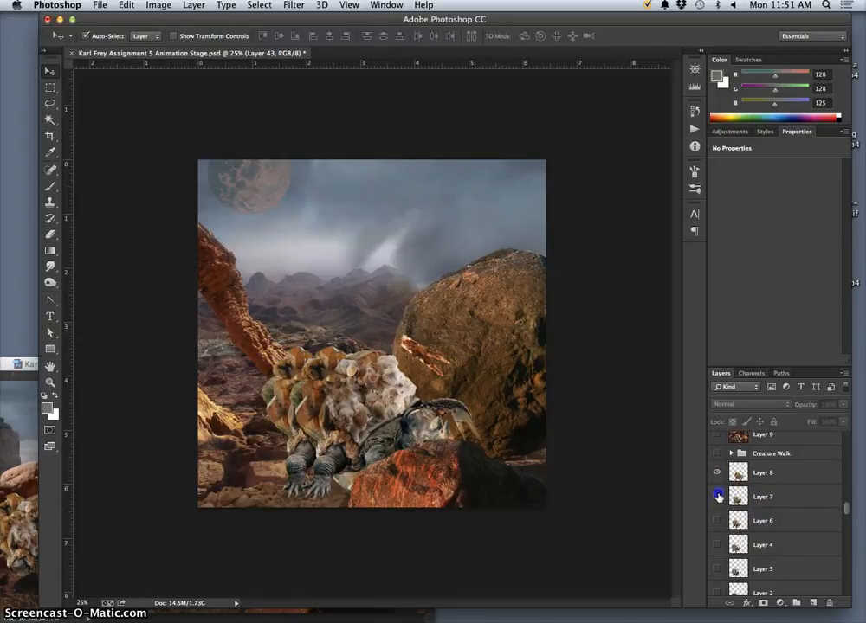
left_click(717, 496)
left_click(717, 497)
- Make the creature pose layers from Layer 6 down through Layer 1 visible as well
left_click(716, 545)
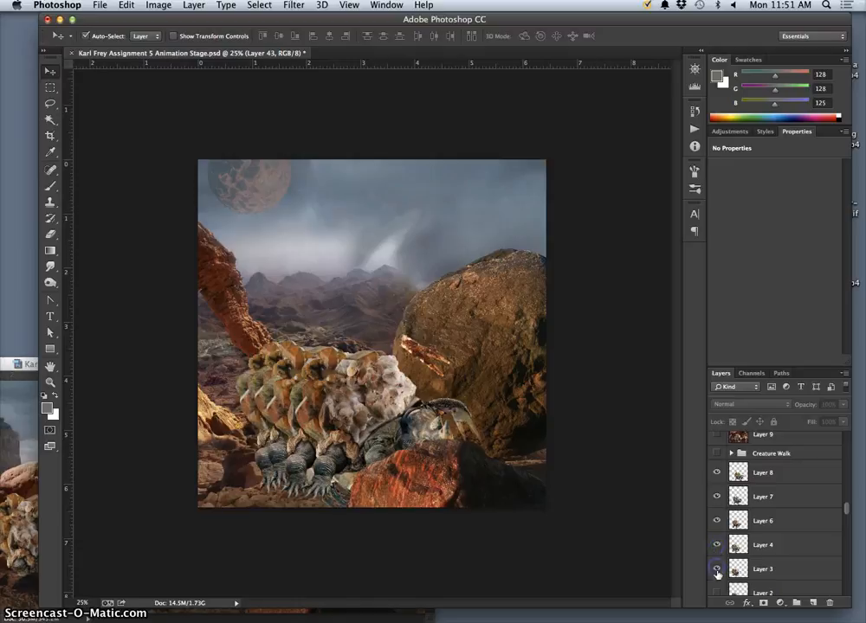
scroll(721, 584, "down", 3)
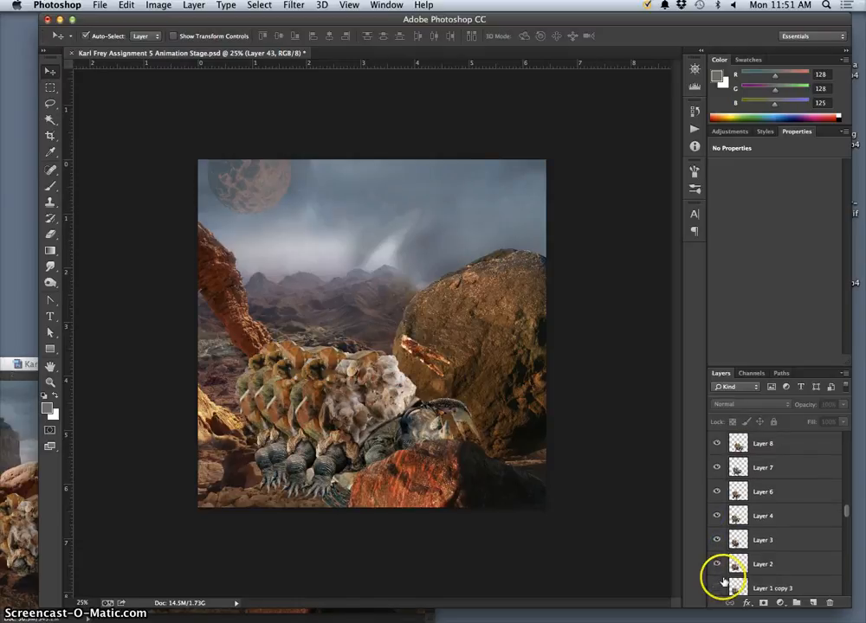
left_click(718, 563)
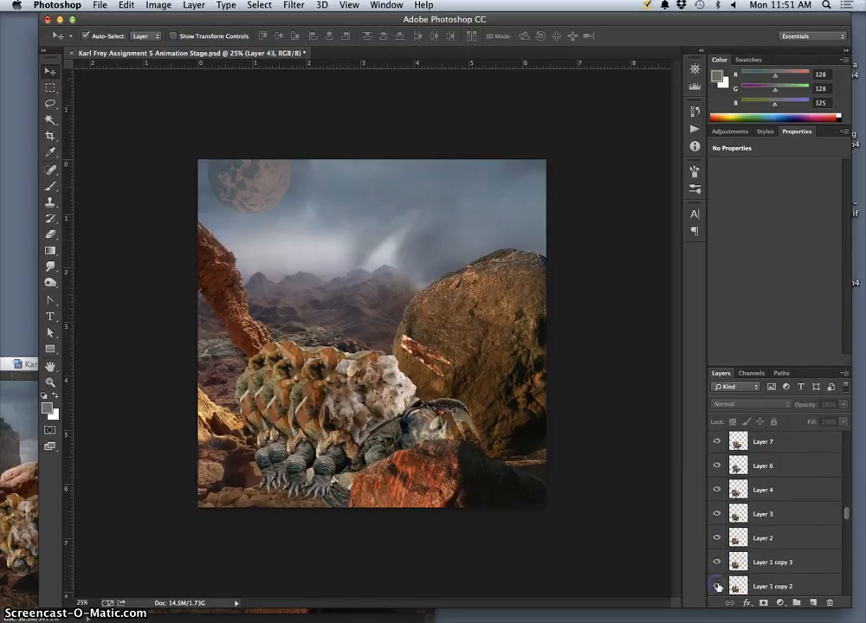
scroll(716, 587, "down", 1)
left_click(717, 583)
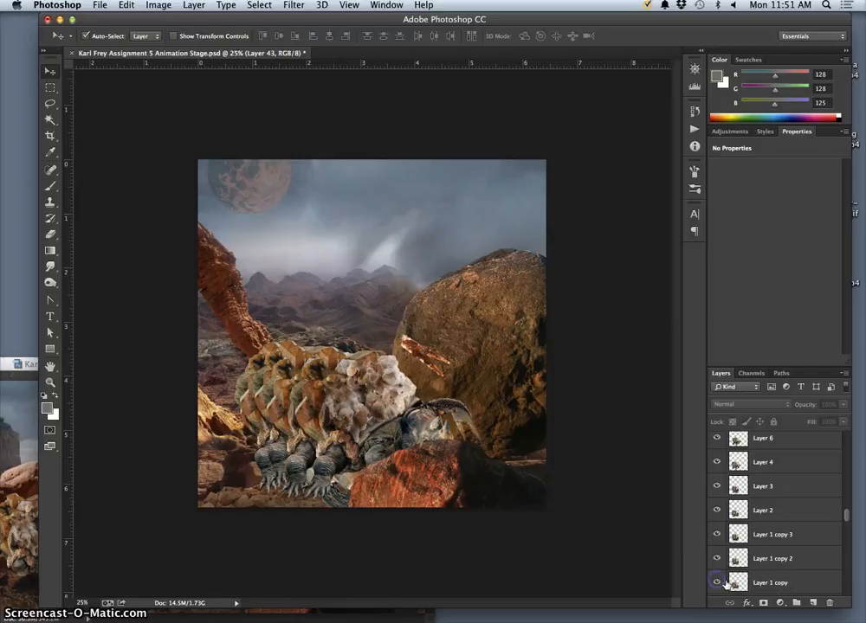
scroll(725, 585, "down", 2)
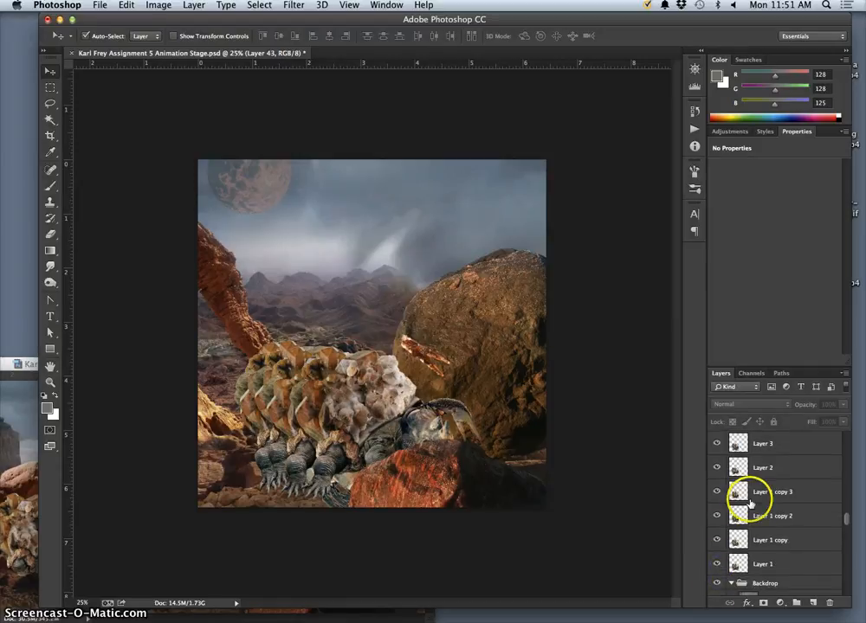
- Check Layer 8's pose by toggling its visibility off and on, and select Layer 7
scroll(763, 556, "up", 10)
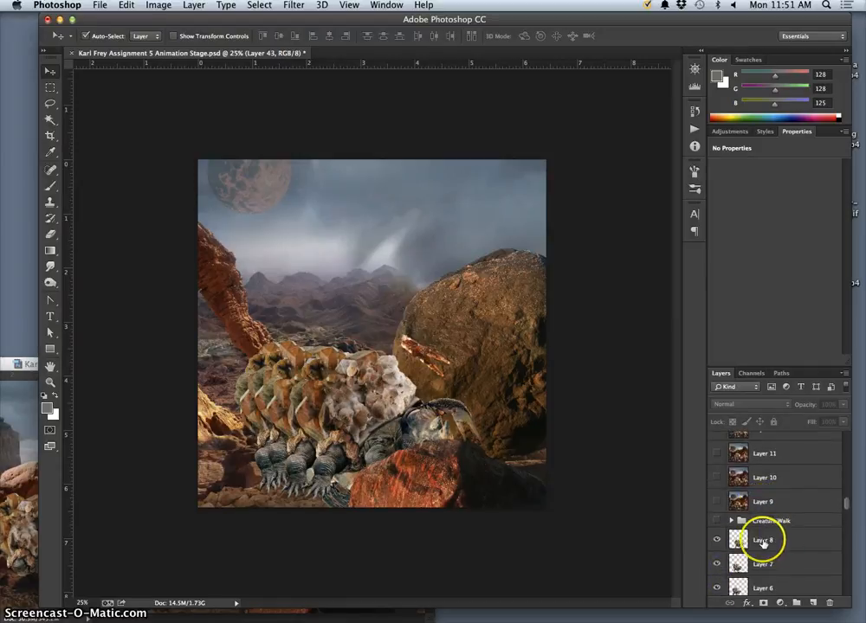
left_click(717, 540)
left_click(717, 541)
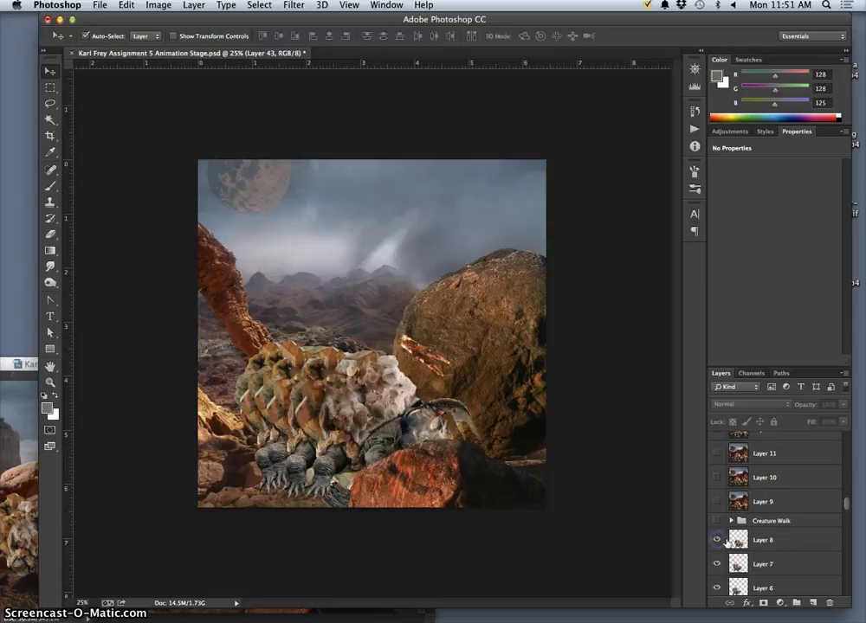
left_click(758, 563)
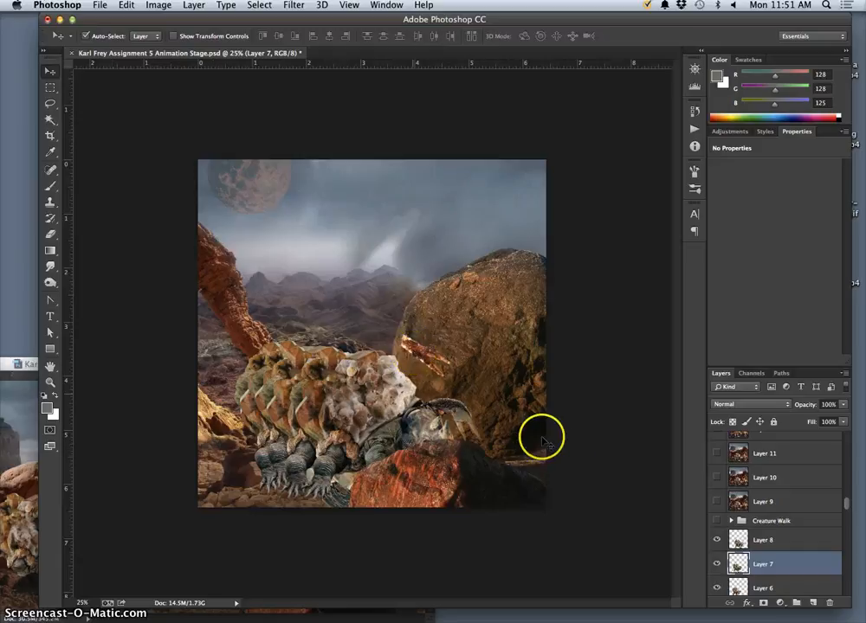
- Hide the creature pose layers from Layer 6 down through Layer 1, keeping Layer 8 and Layer 7 visible
left_click(716, 588)
scroll(722, 589, "down", 3)
left_click(720, 576)
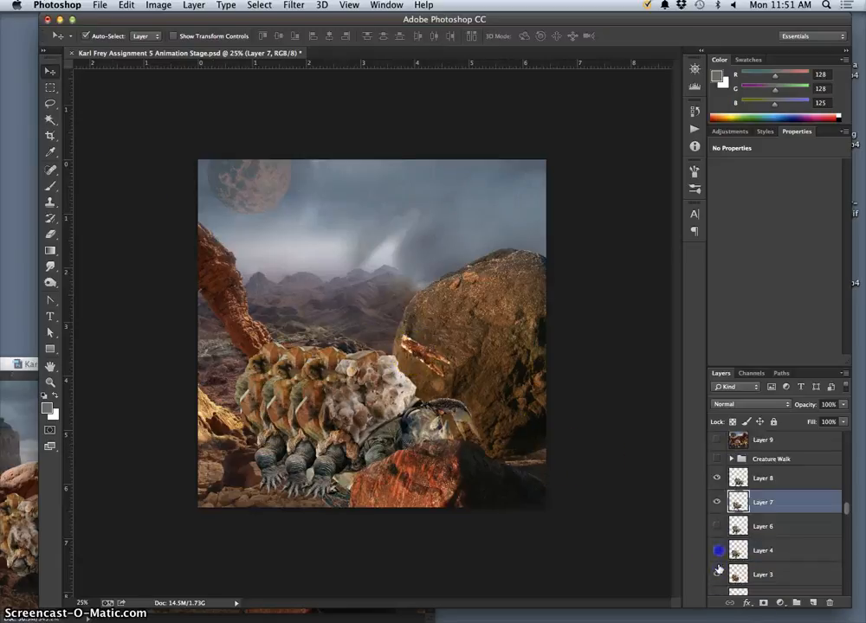
scroll(721, 576, "down", 1)
left_click(718, 574)
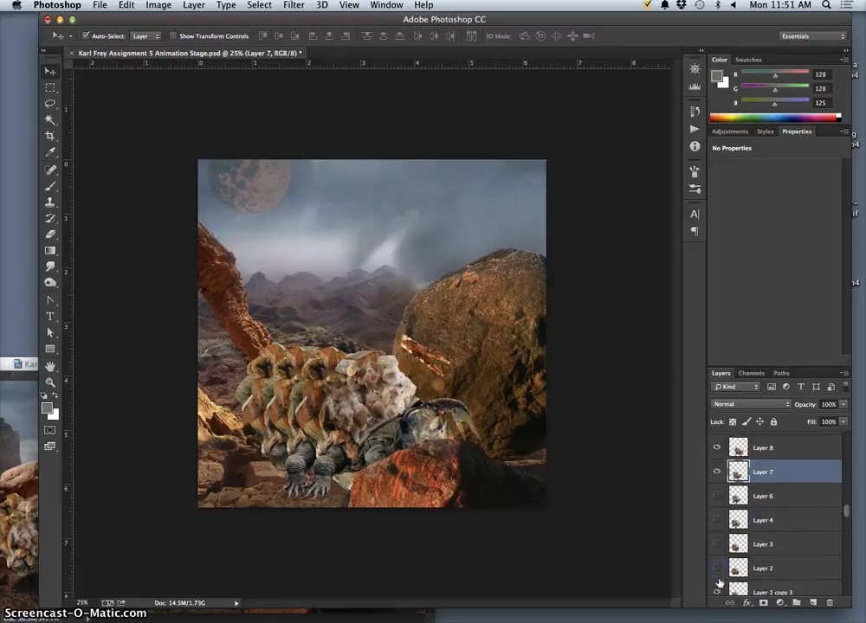
scroll(719, 576, "down", 2)
left_click(718, 572)
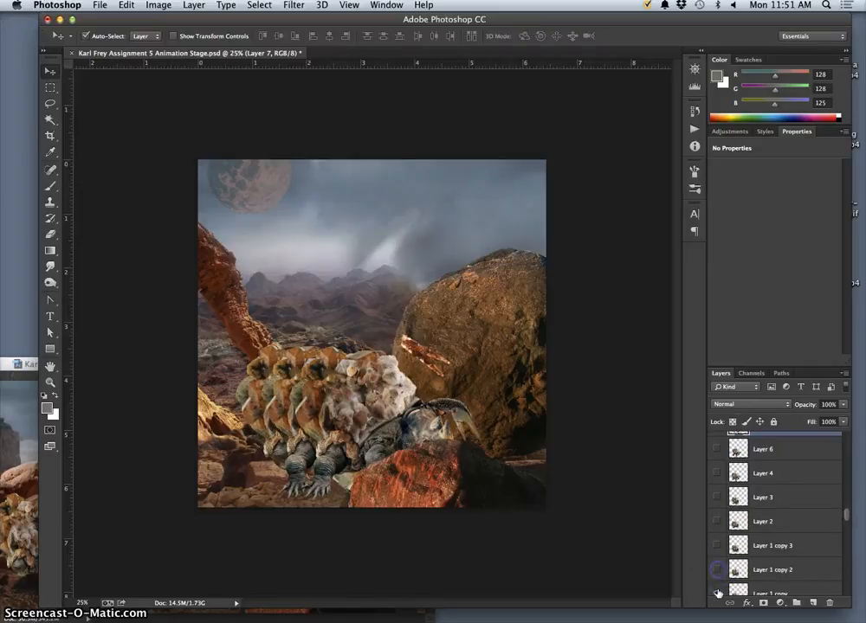
left_click(721, 592)
scroll(721, 592, "down", 1)
left_click(718, 594)
scroll(722, 591, "down", 10)
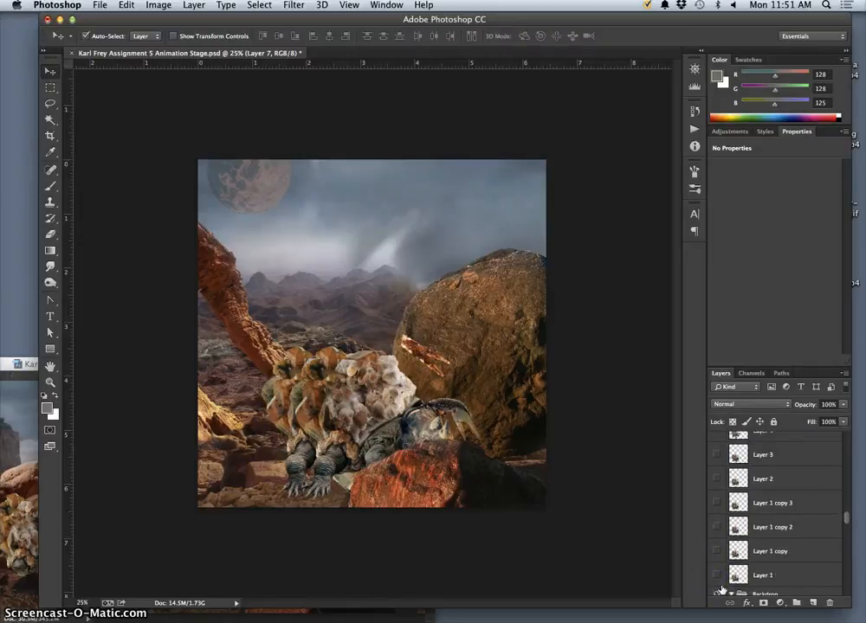
- Try to shift Layer 7's creature pose to the right on the canvas, and undo the move
scroll(733, 547, "up", 15)
scroll(732, 547, "down", 12)
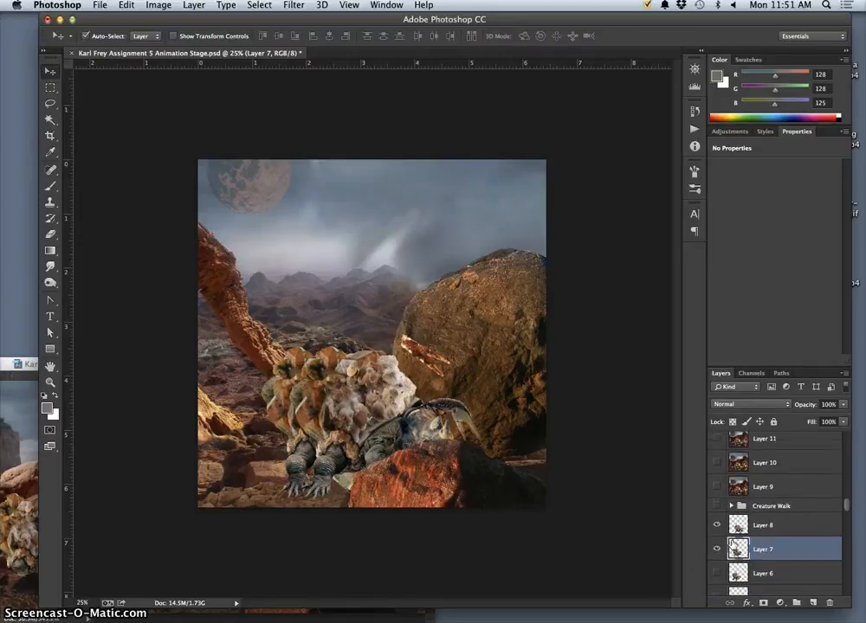
scroll(734, 537, "up", 3)
scroll(773, 486, "up", 1)
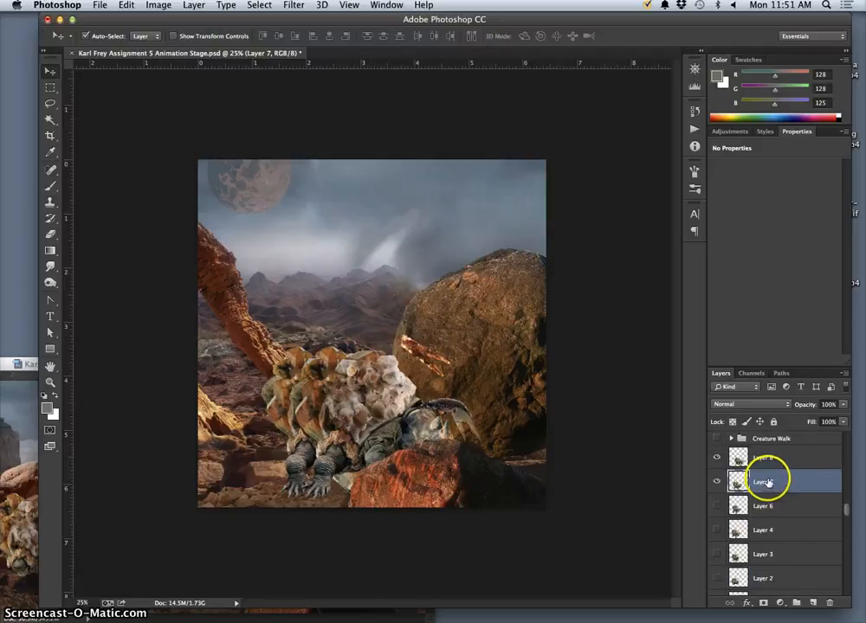
left_click(290, 364)
left_click_drag(291, 364, 296, 364)
key("super+z")
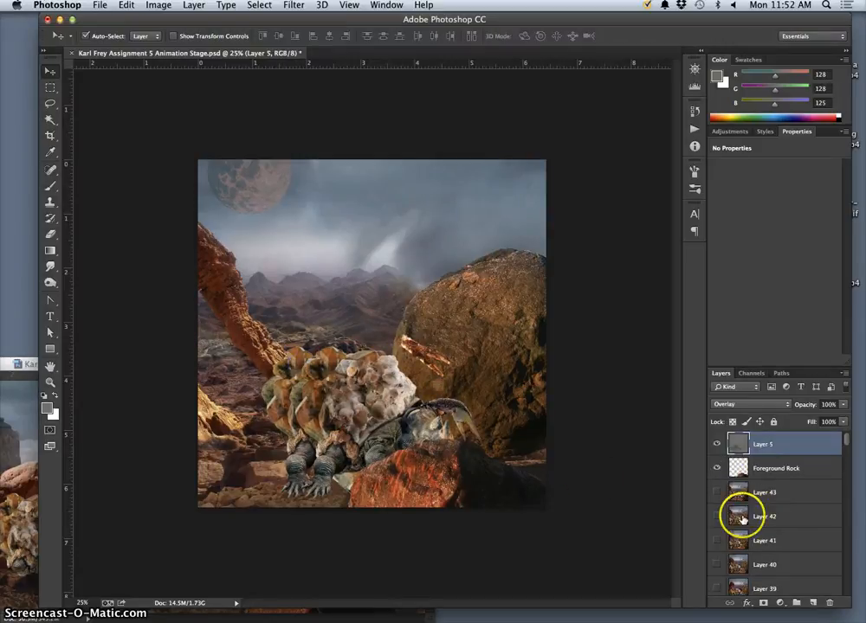
- Turn off the Move tool's Auto-Select option
left_click(94, 38)
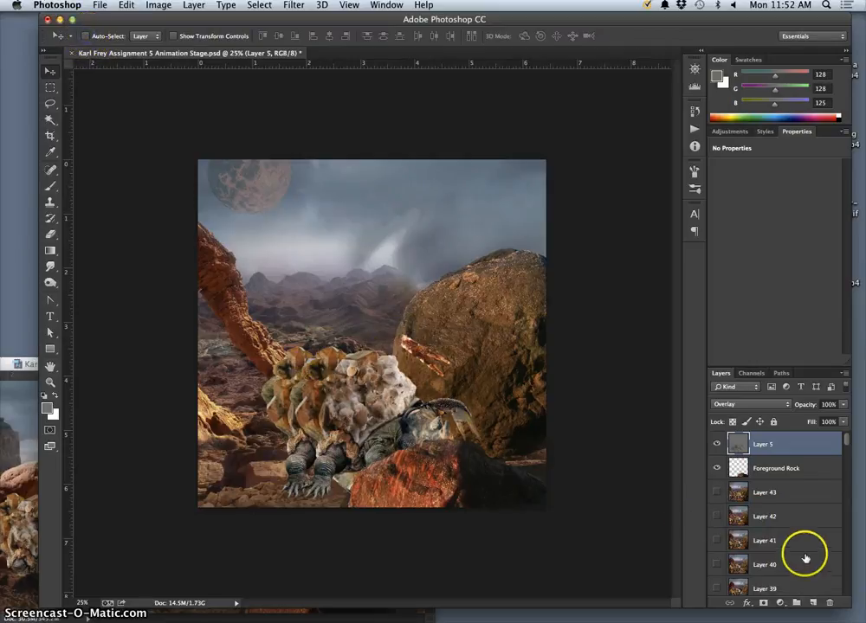
scroll(808, 561, "down", 10)
scroll(804, 558, "up", 5)
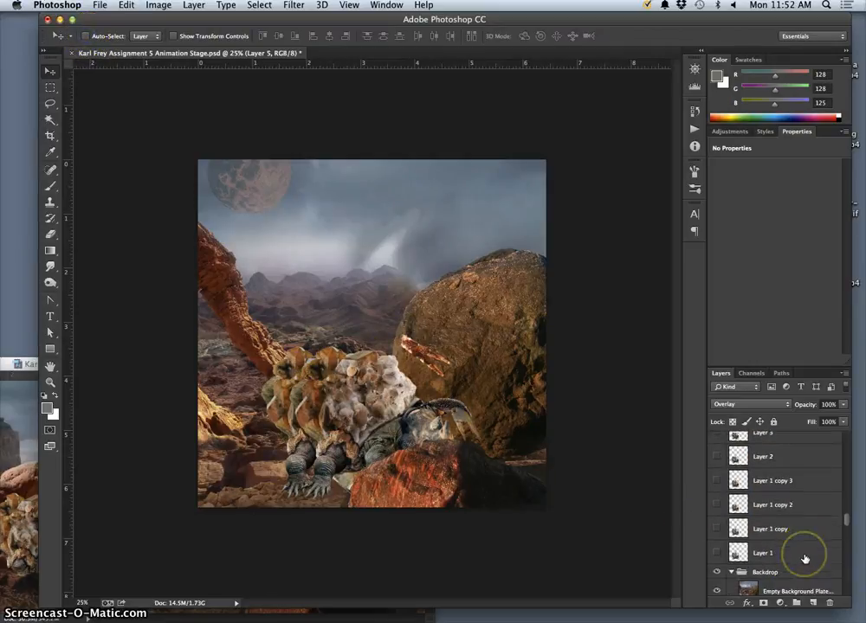
- Check Layer 8's pose, select Layer 7, and move its creature to the right so it lines up just ahead of Layer 8's
scroll(805, 558, "down", 5)
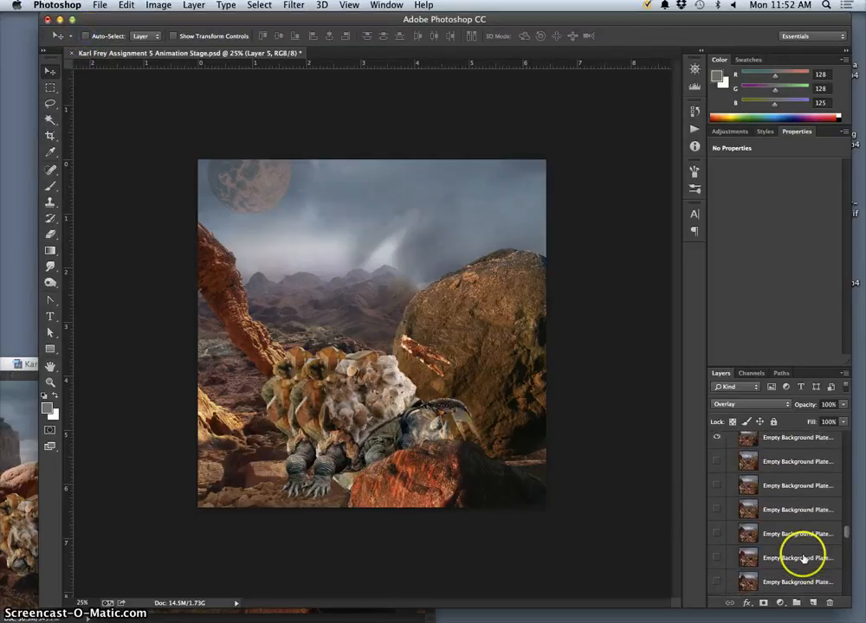
scroll(804, 558, "up", 7)
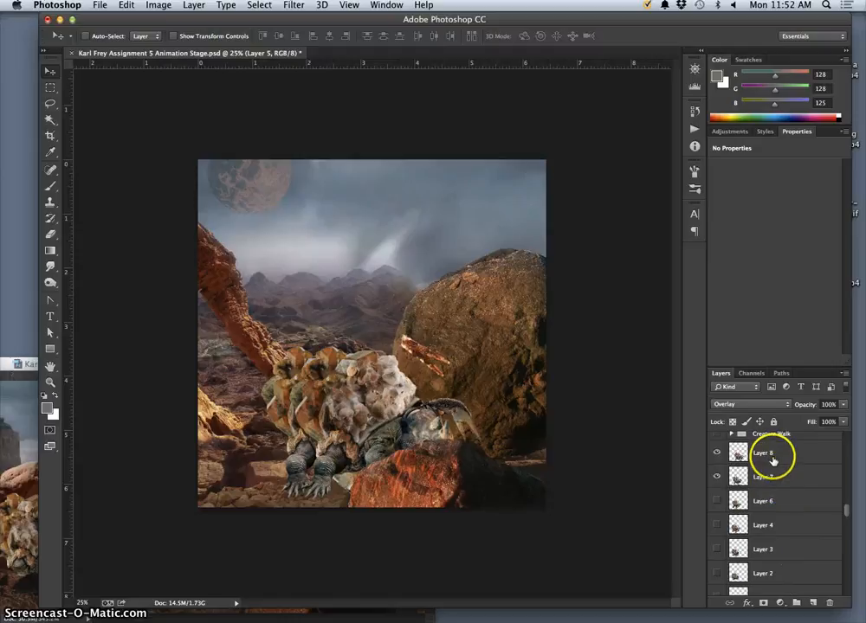
left_click(774, 457)
left_click(717, 453)
left_click(717, 453)
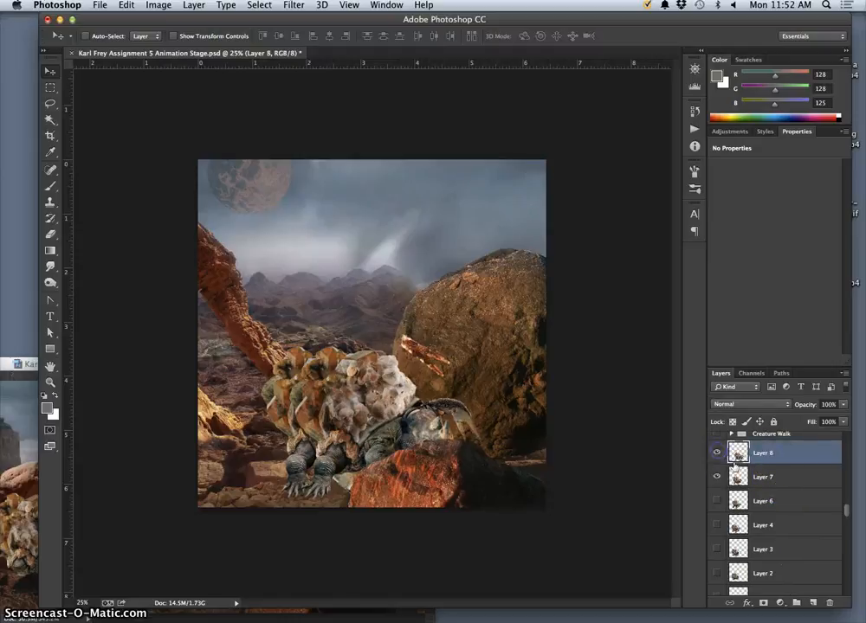
left_click(761, 479)
left_click_drag(280, 386, 322, 394)
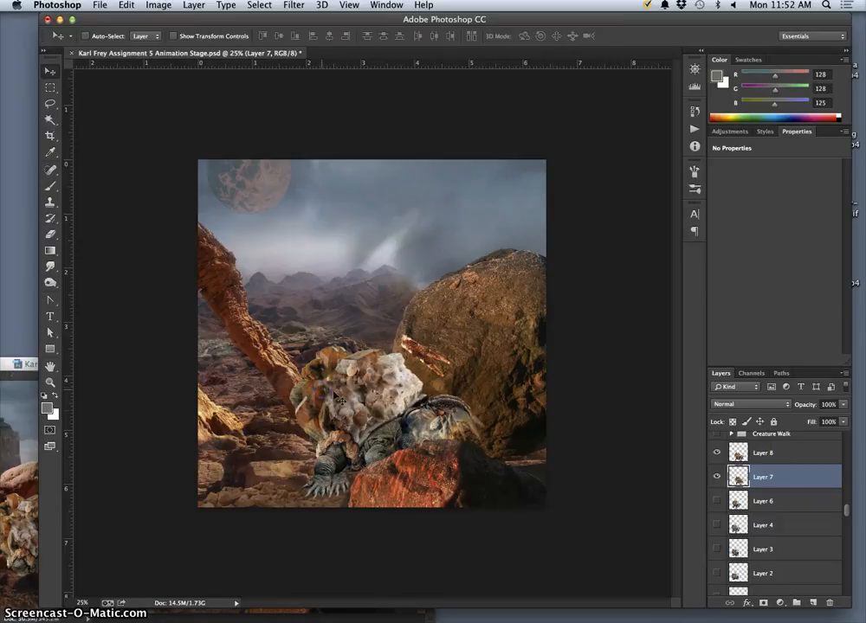
- Compare the two creature poses by toggling Layer 8's visibility, leaving Layer 8 hidden and Layer 7 visible
left_click(714, 565)
left_click(717, 454)
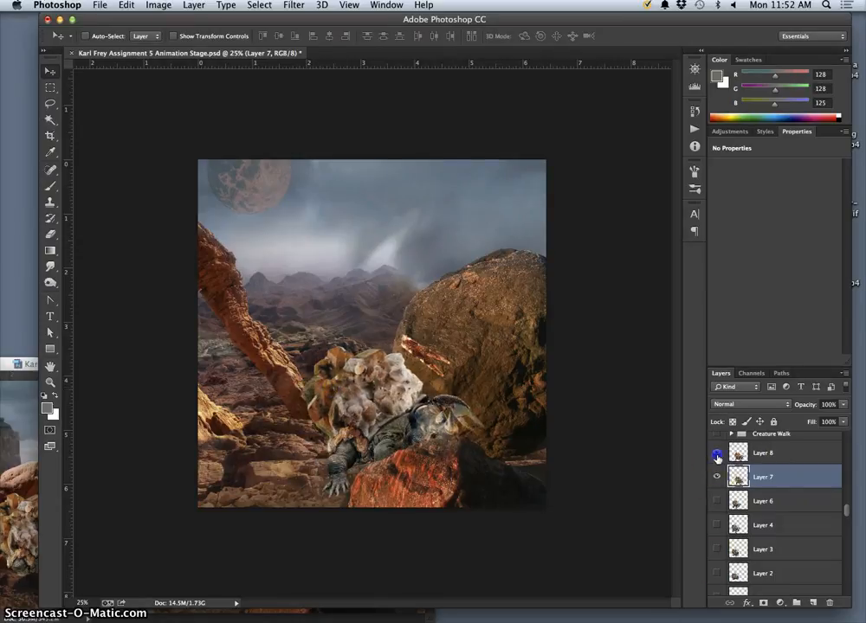
left_click(716, 454)
left_click(716, 454)
left_click(716, 454)
left_click(716, 453)
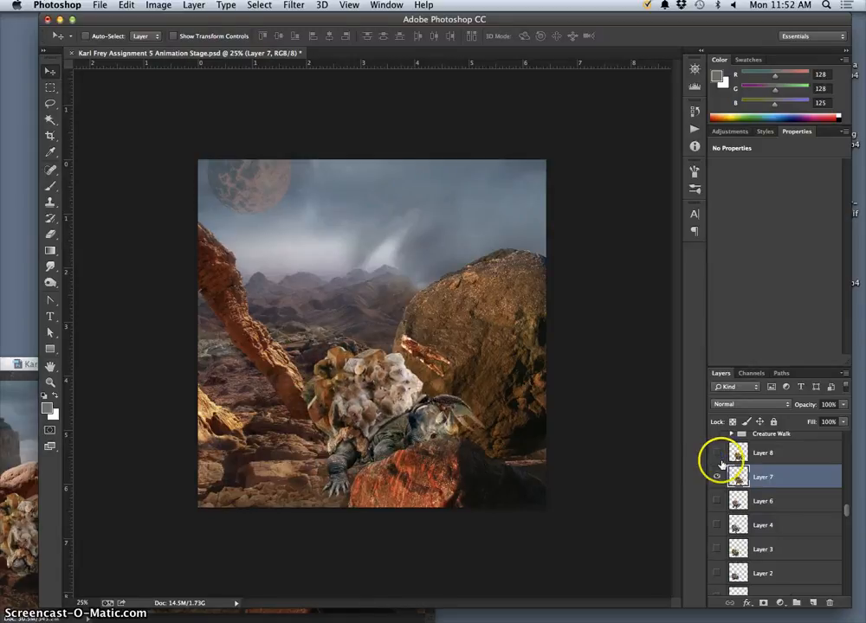
- Select Layer 7, lasso the empty ground area behind the creature, and deselect
scroll(764, 495, "up", 10)
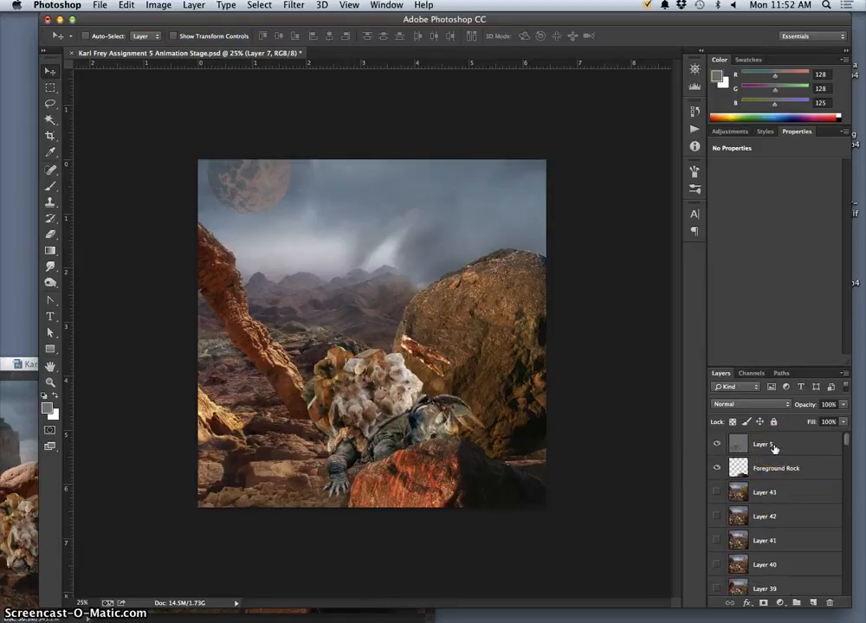
left_click(774, 447)
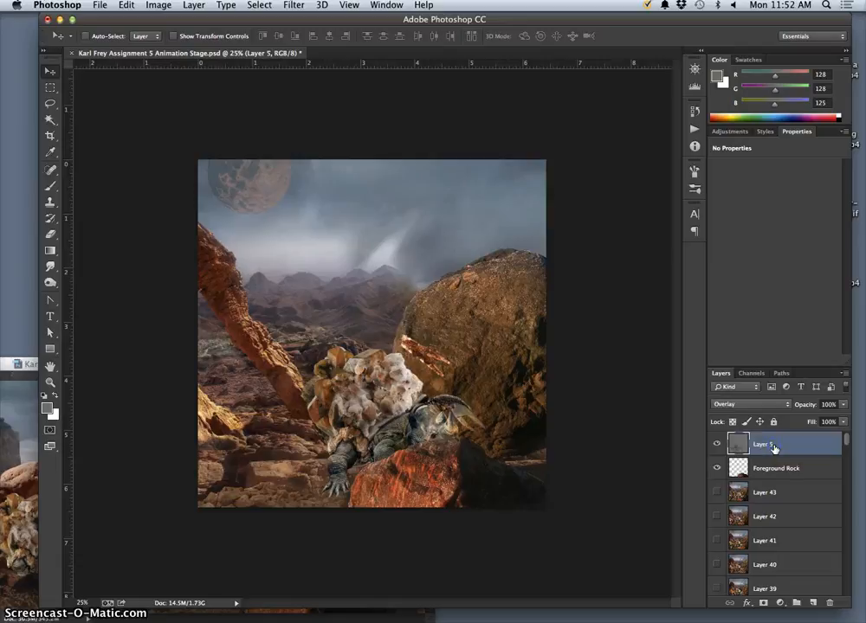
scroll(774, 447, "down", 15)
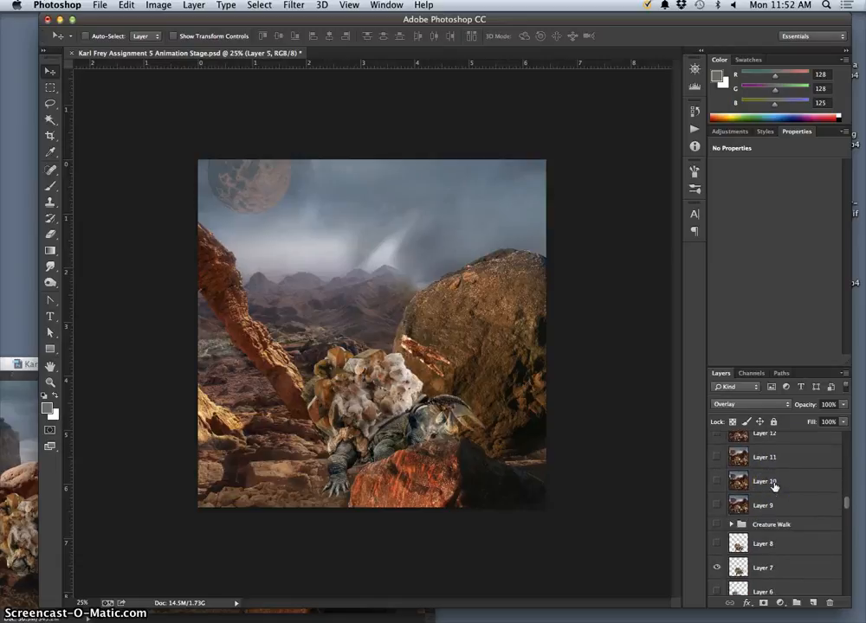
scroll(774, 487, "down", 2)
left_click(764, 537)
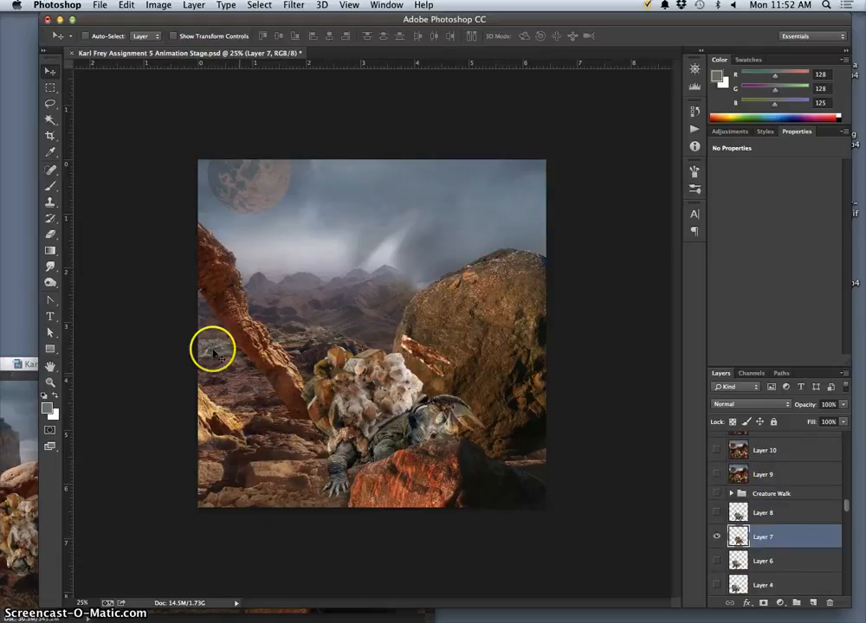
left_click(50, 103)
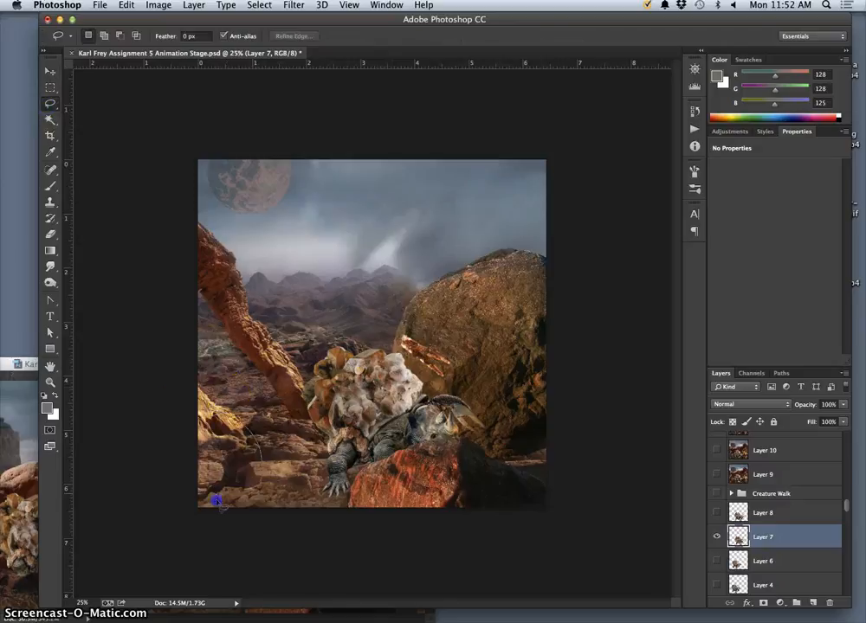
left_click_drag(217, 500, 197, 488)
left_click(267, 437)
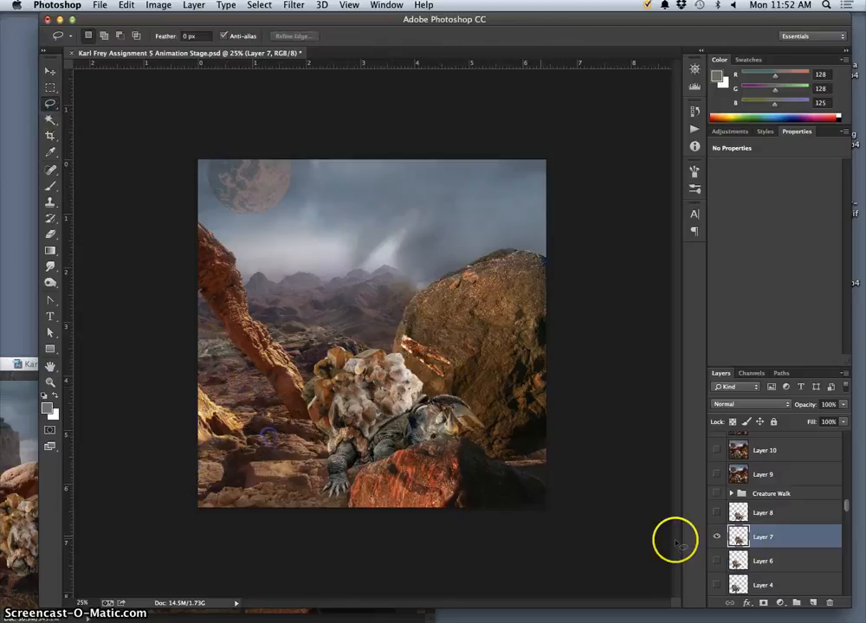
- Show and select Layer 8, lasso the ground area behind its creature, deselect, and hide the layer again
left_click(761, 514)
left_click(716, 515)
left_click_drag(236, 433, 240, 432)
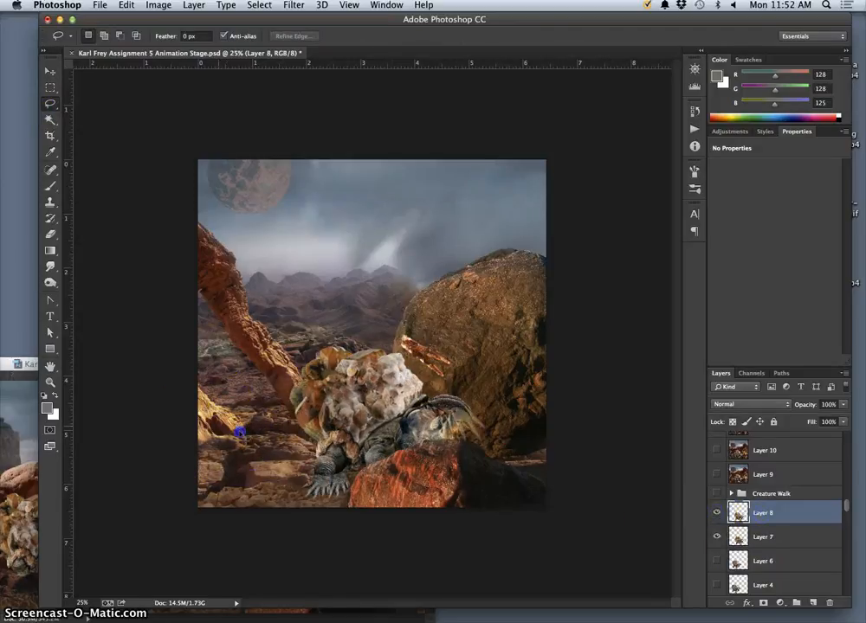
left_click_drag(188, 461, 250, 472)
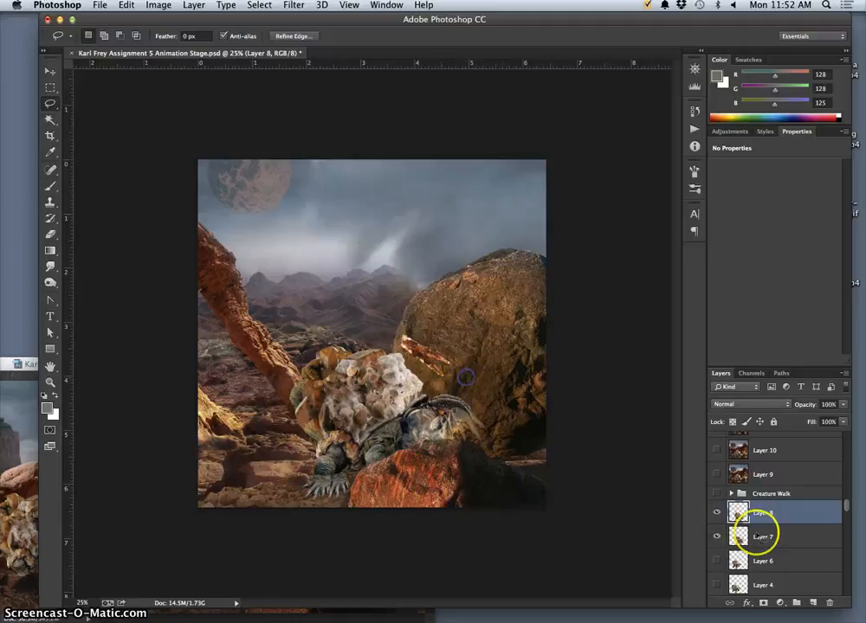
left_click(715, 515)
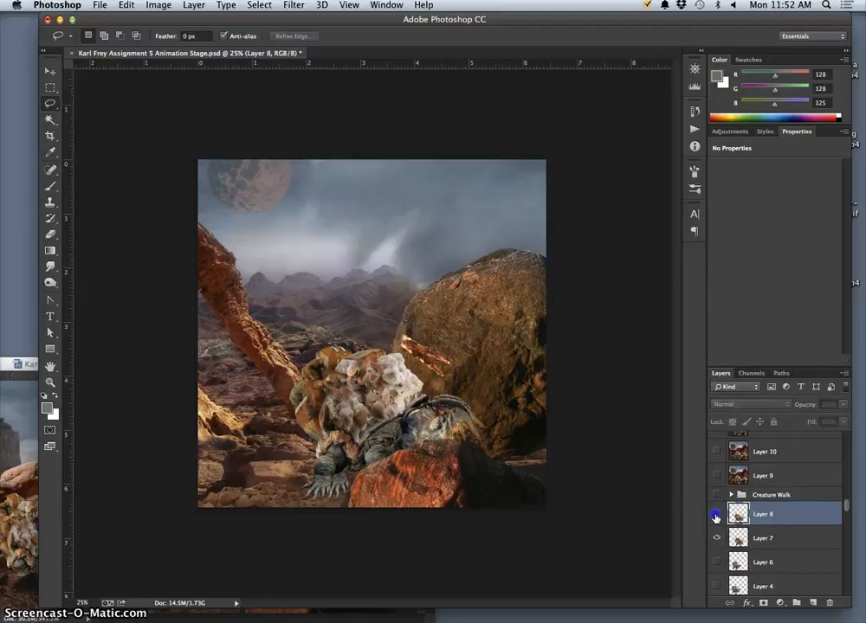
- Stamp the visible composite into a new layer above Layer 5, place it directly below Foreground Rock, and hide it
scroll(789, 576, "up", 10)
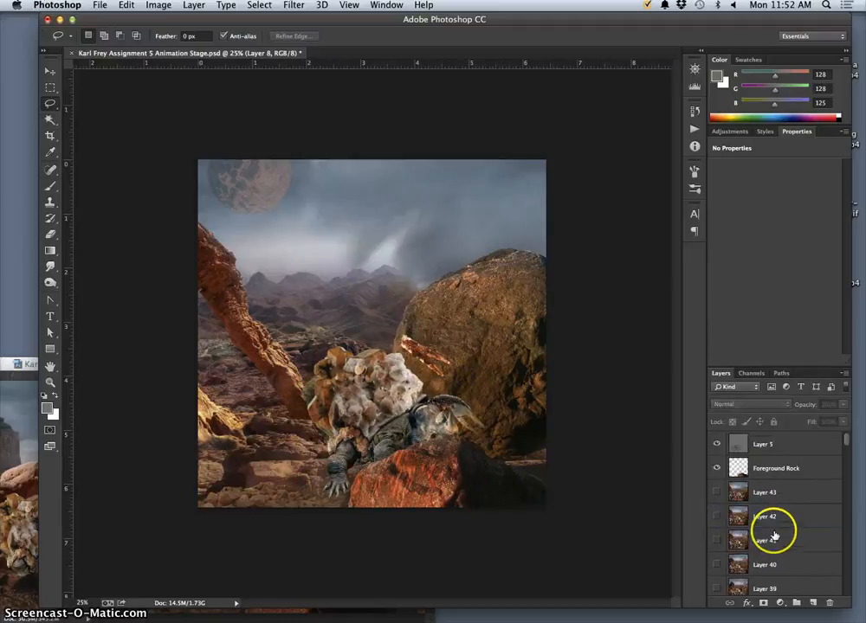
left_click(771, 448)
left_click(159, 6)
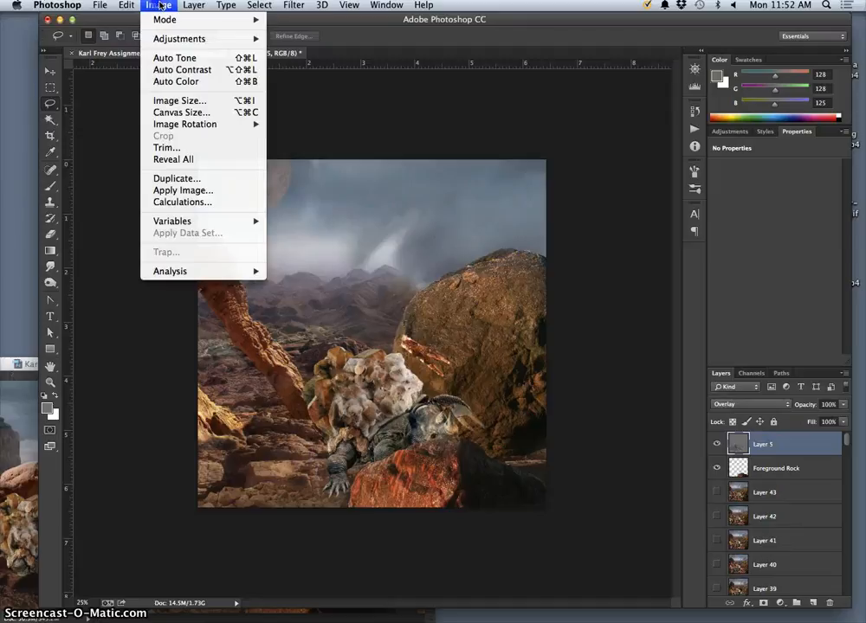
mouse_move(194, 6)
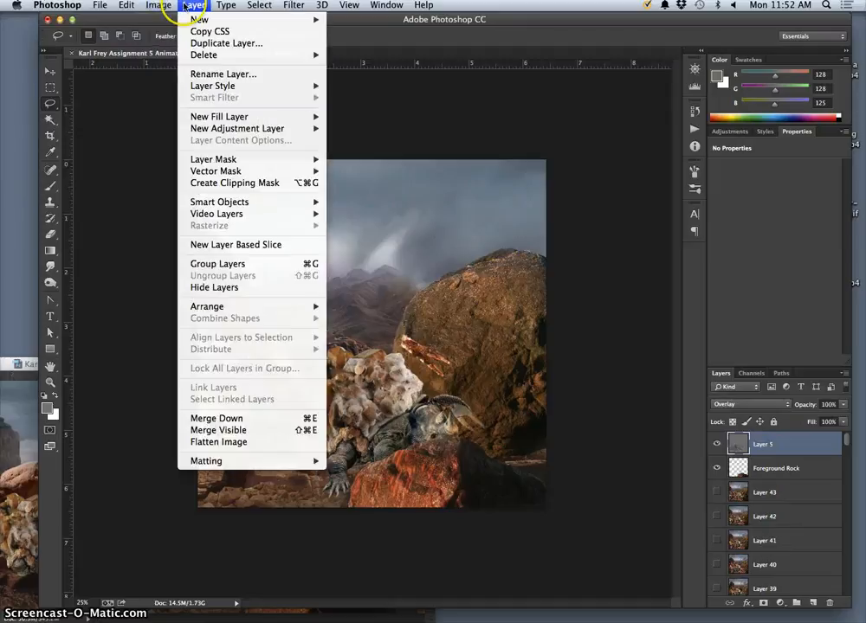
left_click(219, 431, "alt")
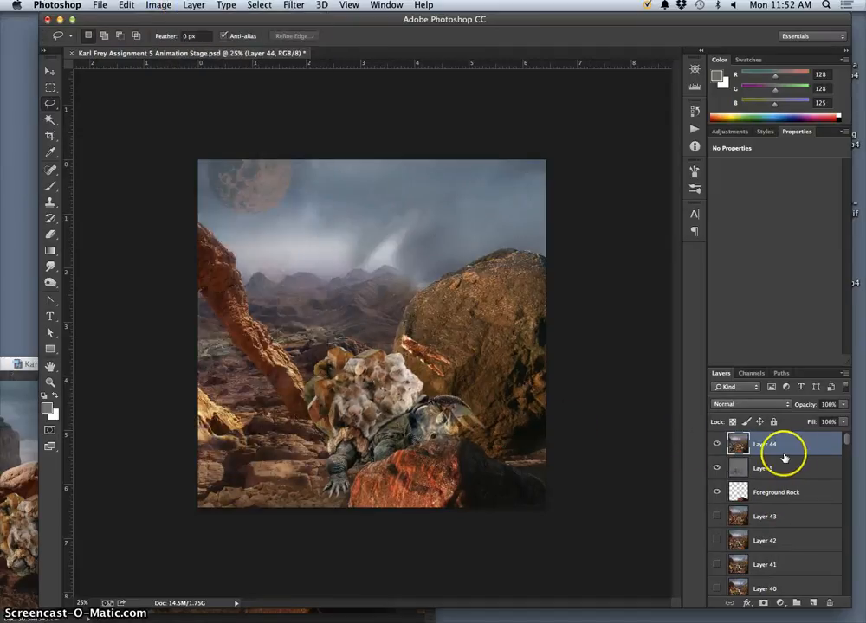
left_click_drag(785, 455, 778, 501)
left_click(720, 492)
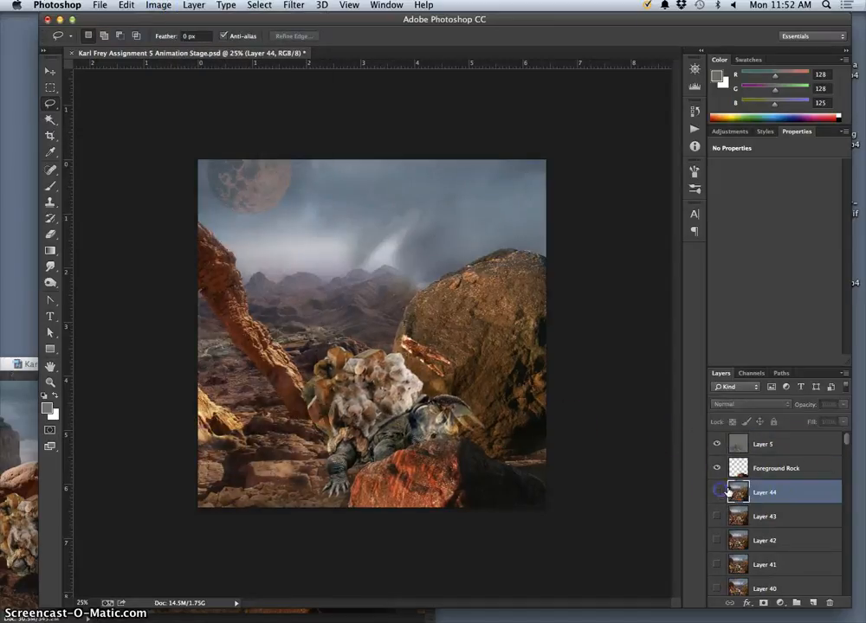
- Show Layer 6 alongside Layer 7, and try to shift its creature pose to the right with the Move tool
scroll(793, 551, "down", 1)
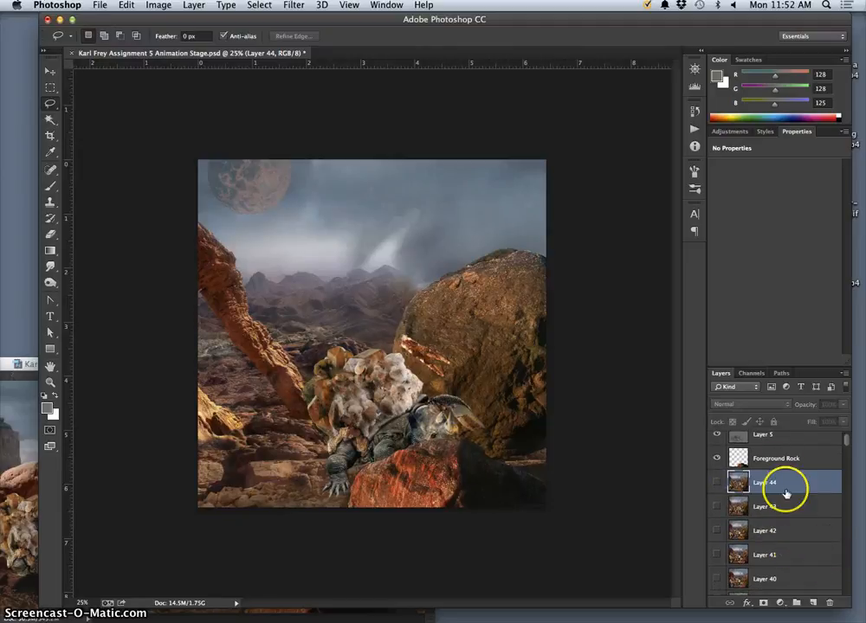
scroll(784, 519, "down", 5)
scroll(783, 527, "down", 10)
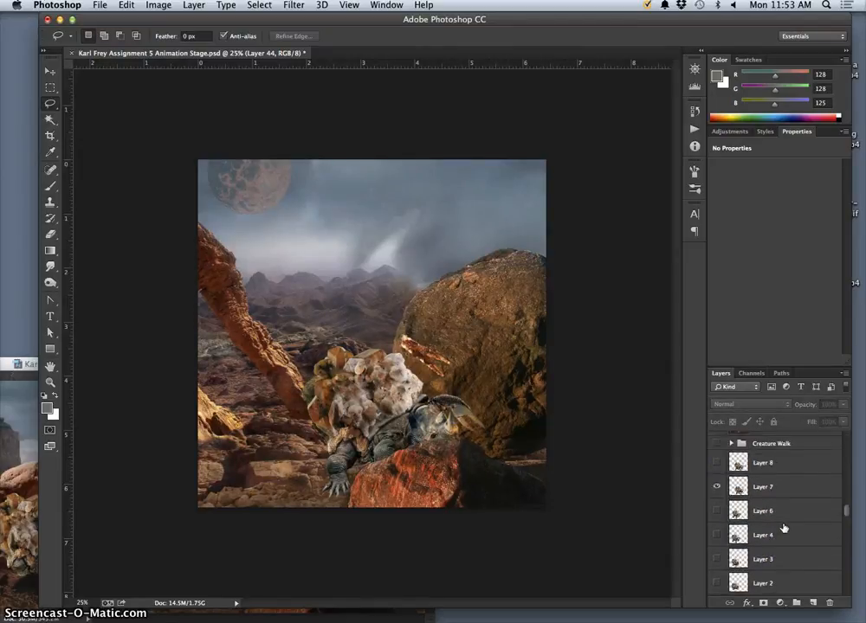
left_click_drag(718, 513, 718, 490)
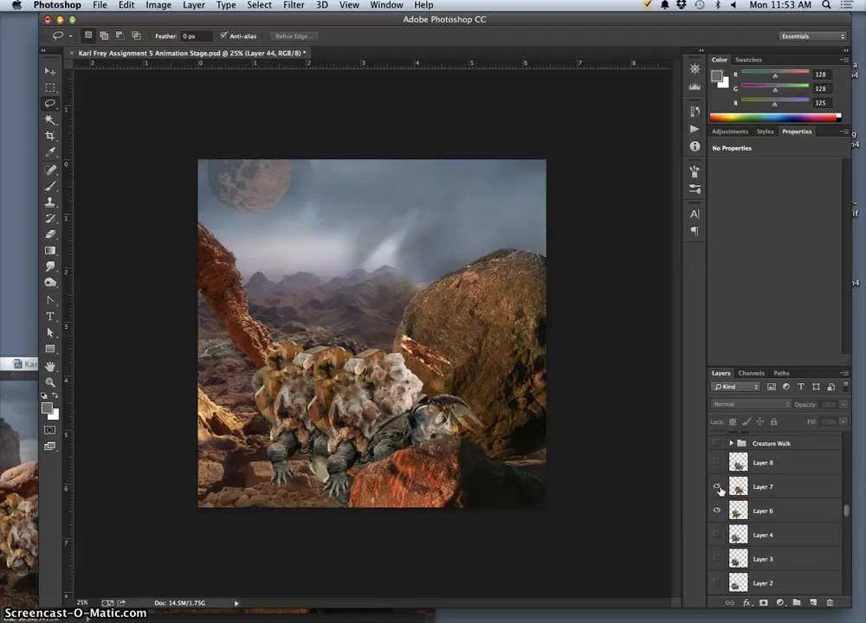
left_click(50, 71)
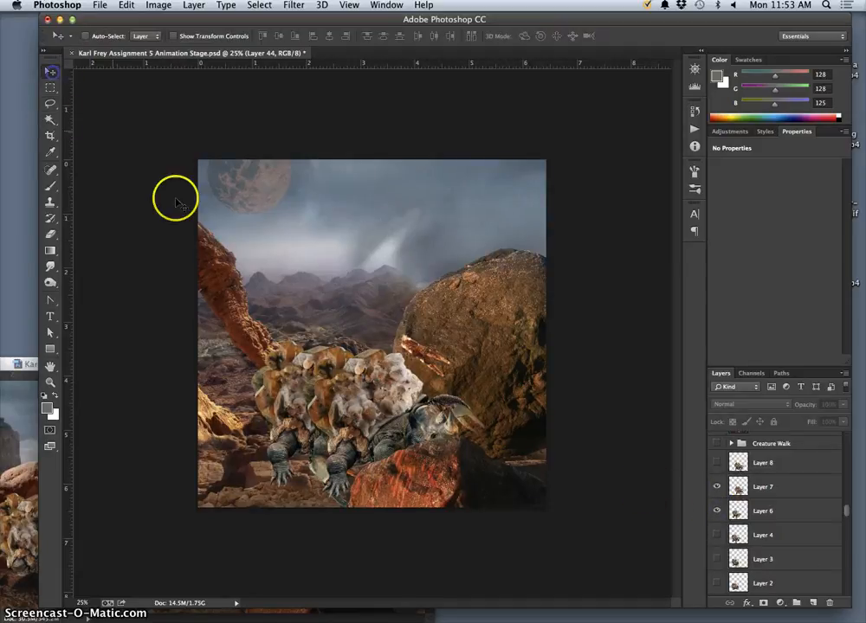
left_click_drag(270, 367, 290, 375)
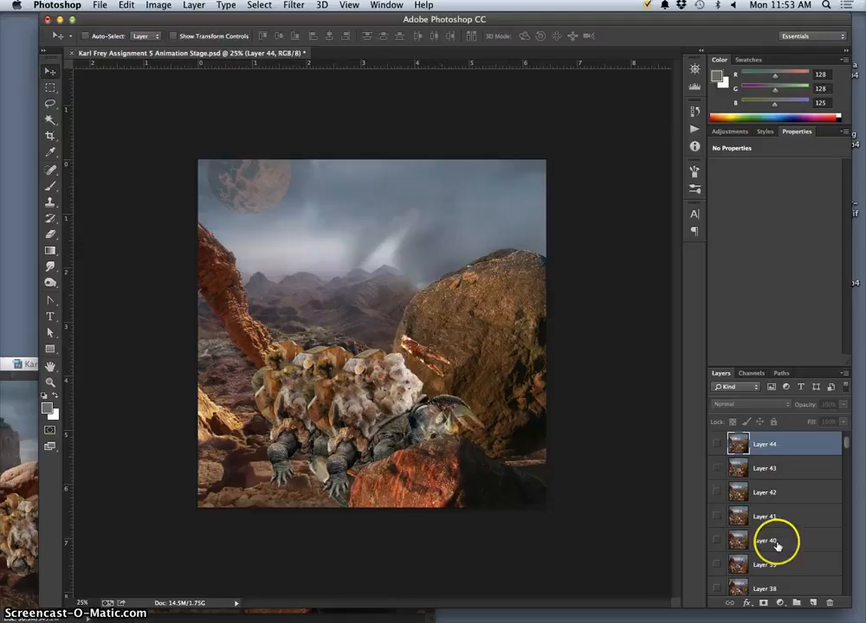
- Select Layer 6, check it against Layer 7, and move its creature to the right until it sits just ahead of Layer 7's
scroll(773, 545, "up", 3)
scroll(777, 544, "down", 15)
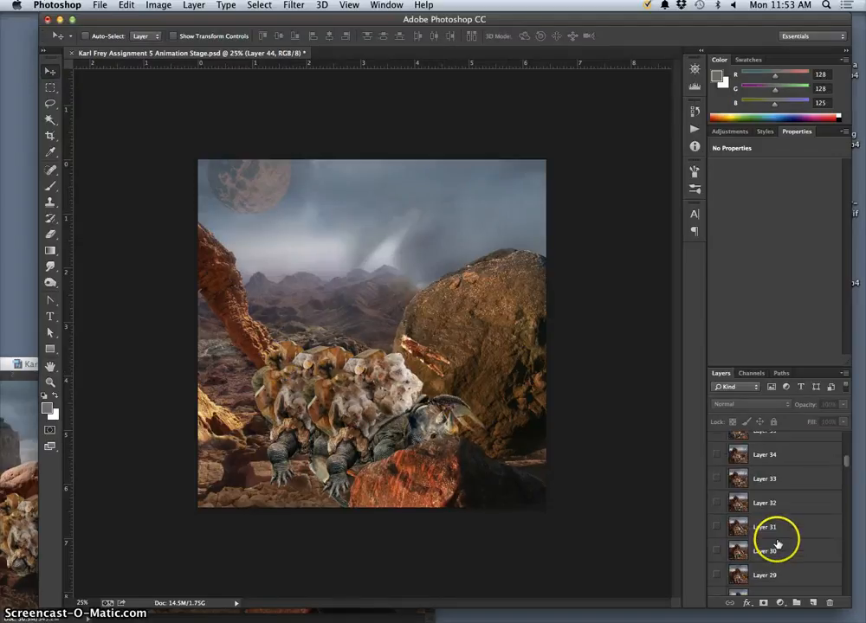
scroll(776, 544, "up", 6)
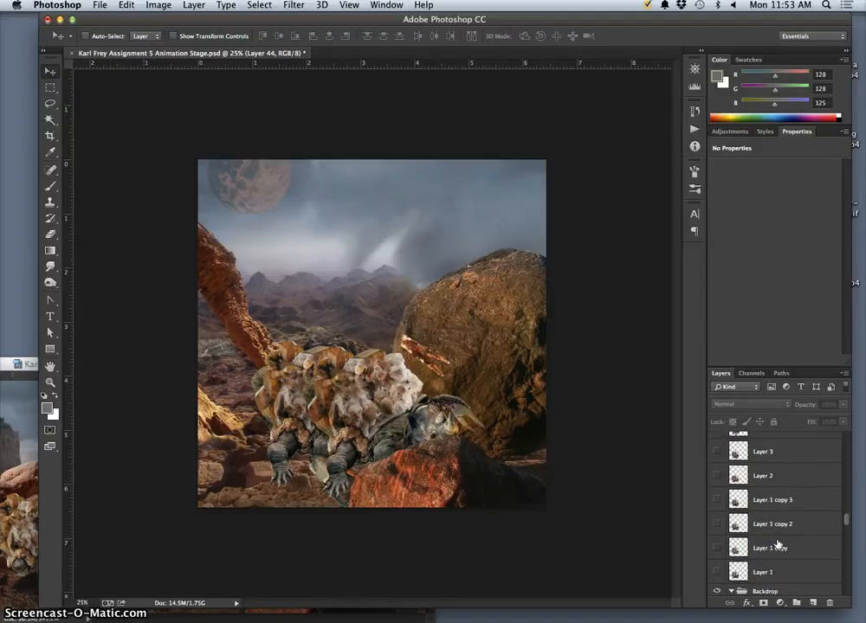
scroll(776, 544, "up", 1)
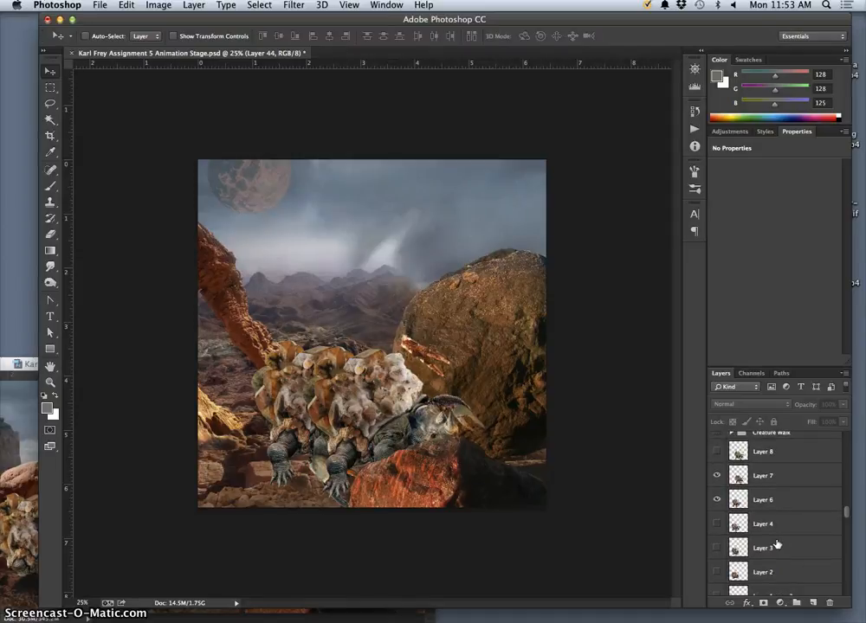
left_click(738, 498)
left_click(717, 476)
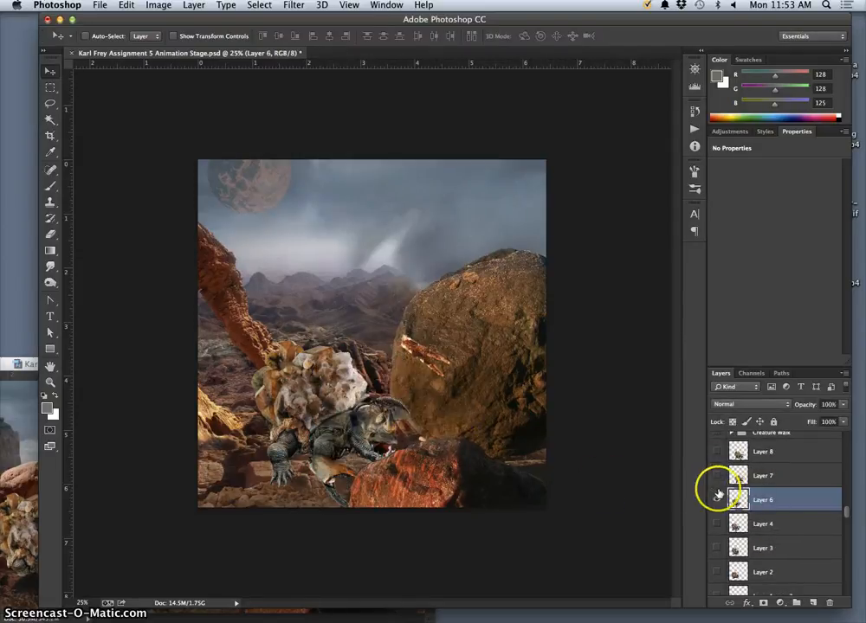
left_click(716, 476)
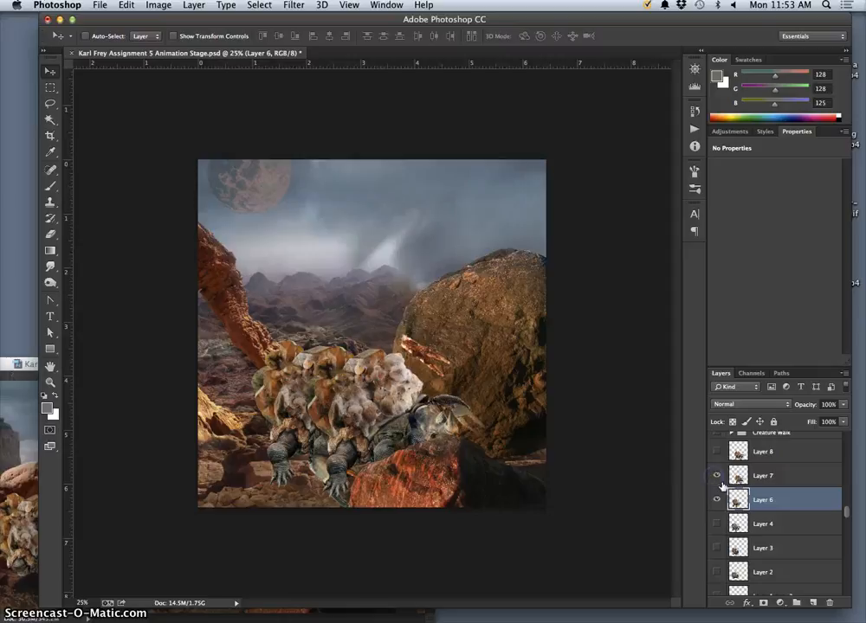
left_click_drag(286, 392, 364, 403)
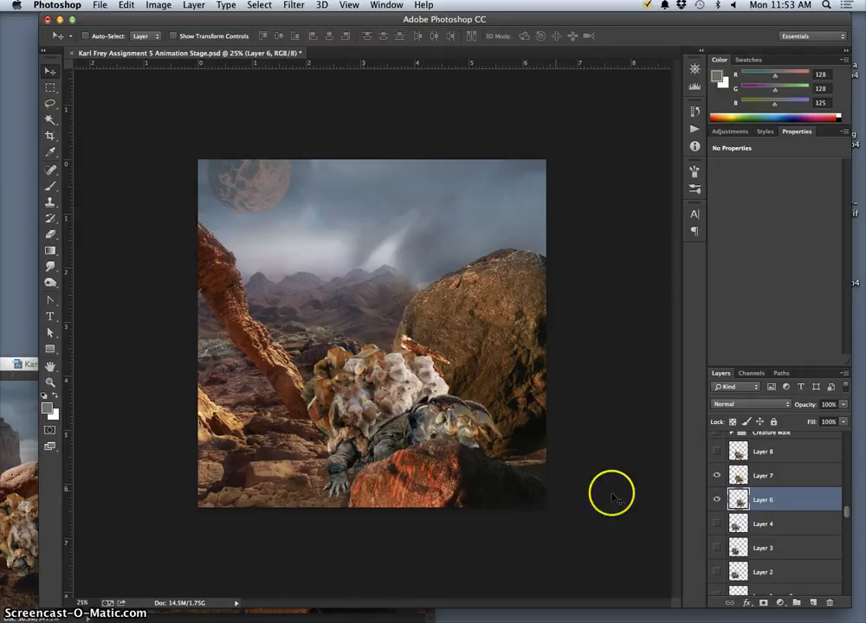
- Hide Layer 7, lasso the empty ground area behind the creature on Layer 6, and deselect
left_click(716, 481)
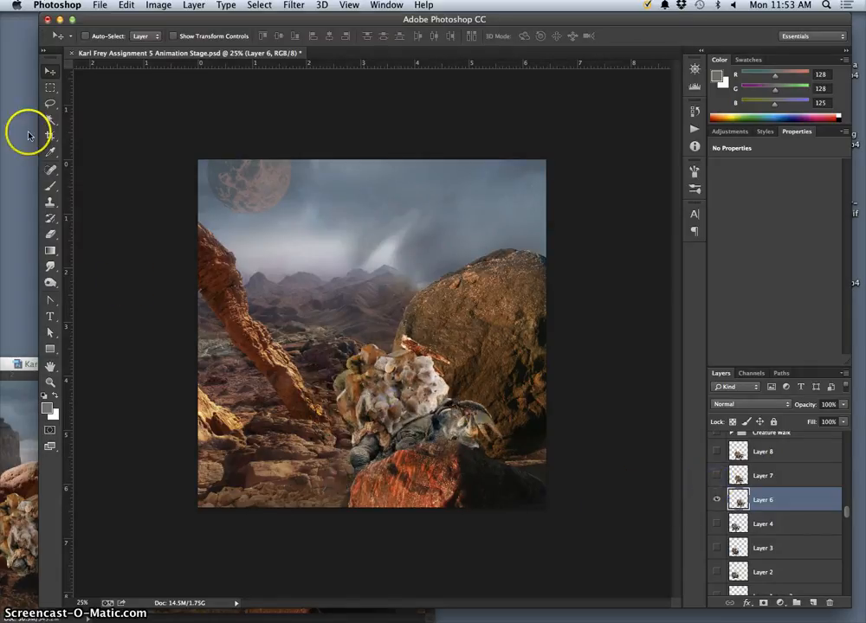
left_click(50, 103)
left_click_drag(308, 400, 235, 442)
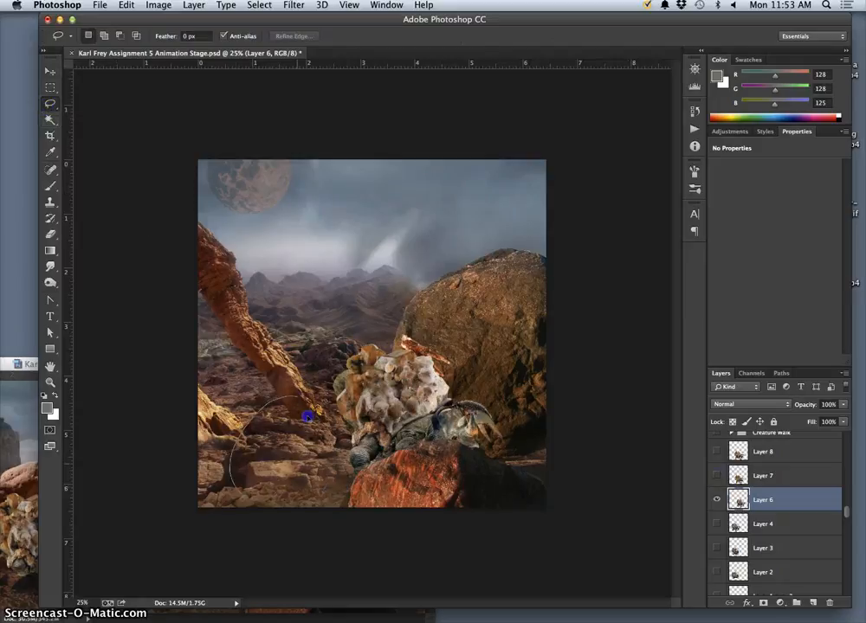
left_click(312, 395)
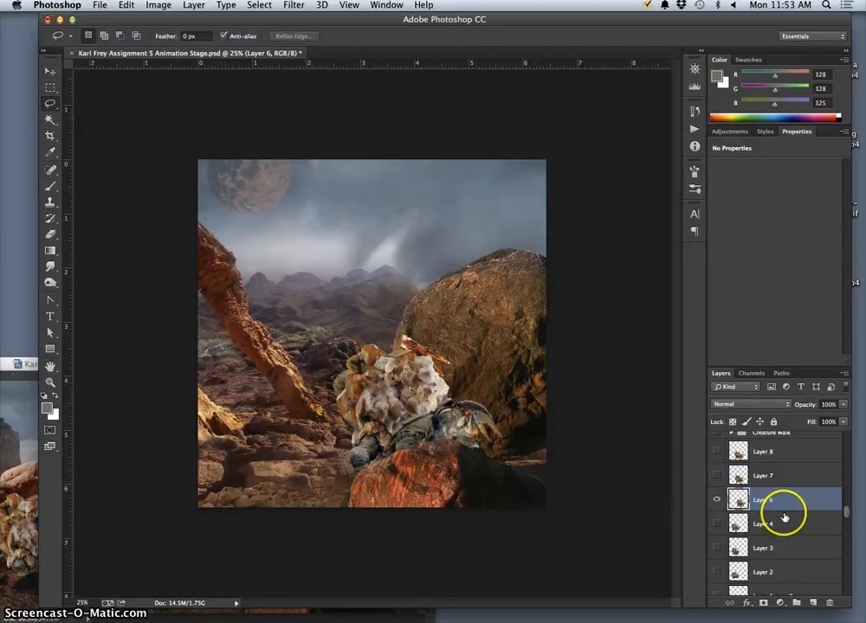
- Stamp the visible composite with Layer 6's pose into a new layer above Layer 5, place it directly below Foreground Rock, and hide it
scroll(782, 511, "up", 10)
left_click(773, 444)
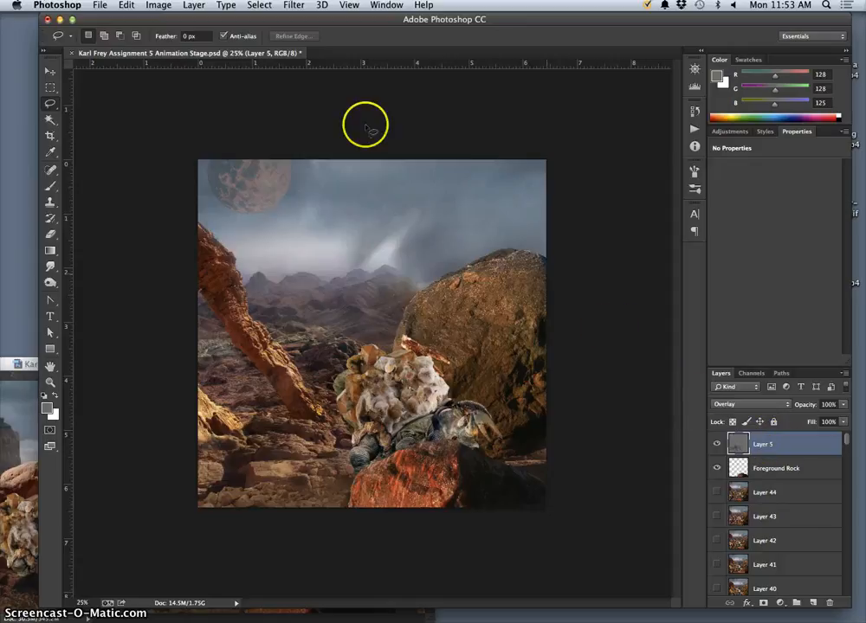
left_click(193, 6)
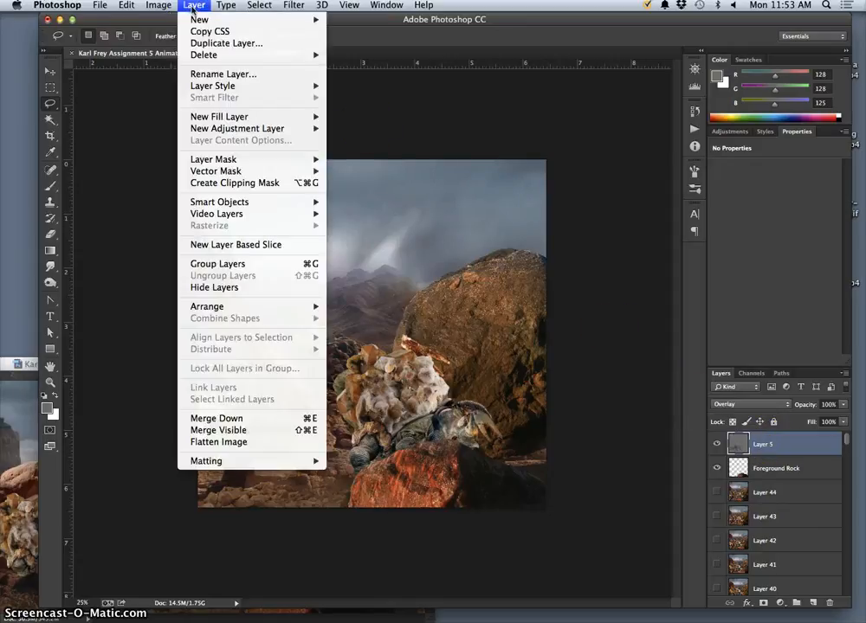
left_click(231, 431, "alt")
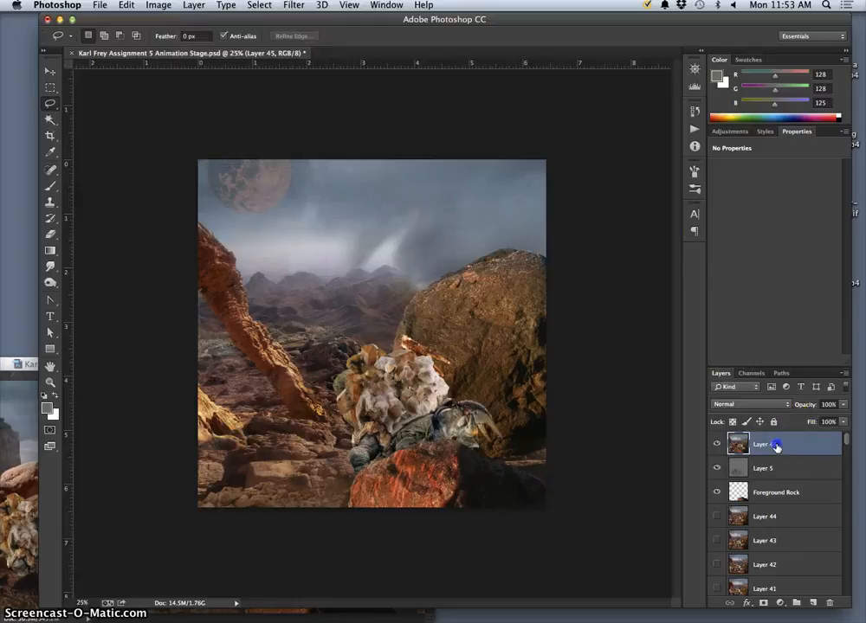
left_click_drag(776, 446, 725, 508)
left_click(716, 493)
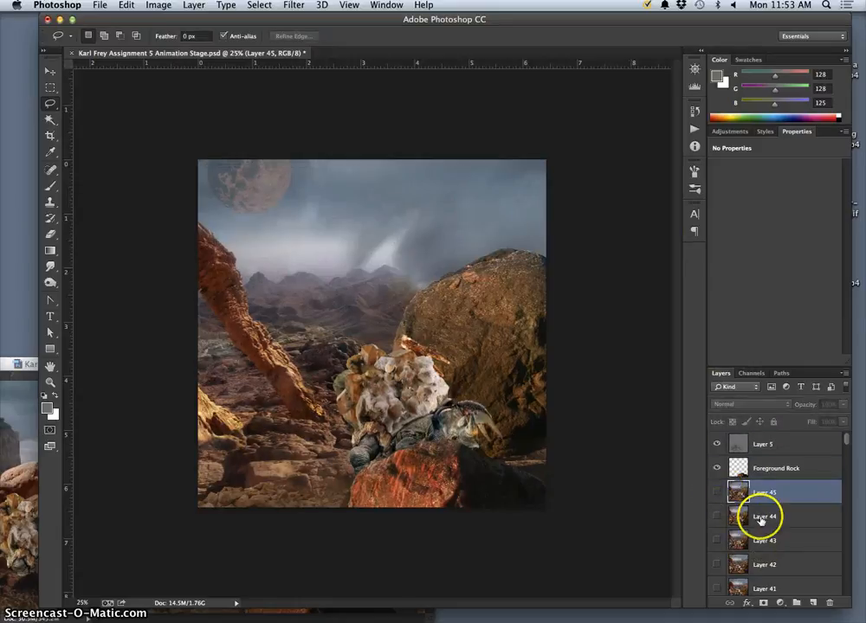
- Show Layer 4 alongside Layer 6 and move Layer 4's creature to the right until it sits just ahead of Layer 6's
scroll(762, 518, "down", 20)
scroll(760, 520, "up", 3)
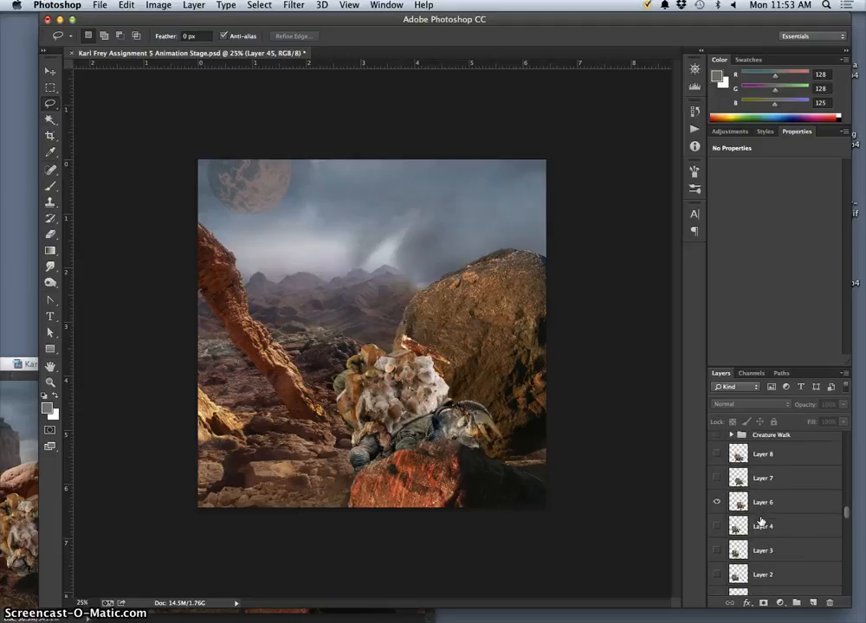
left_click(743, 523)
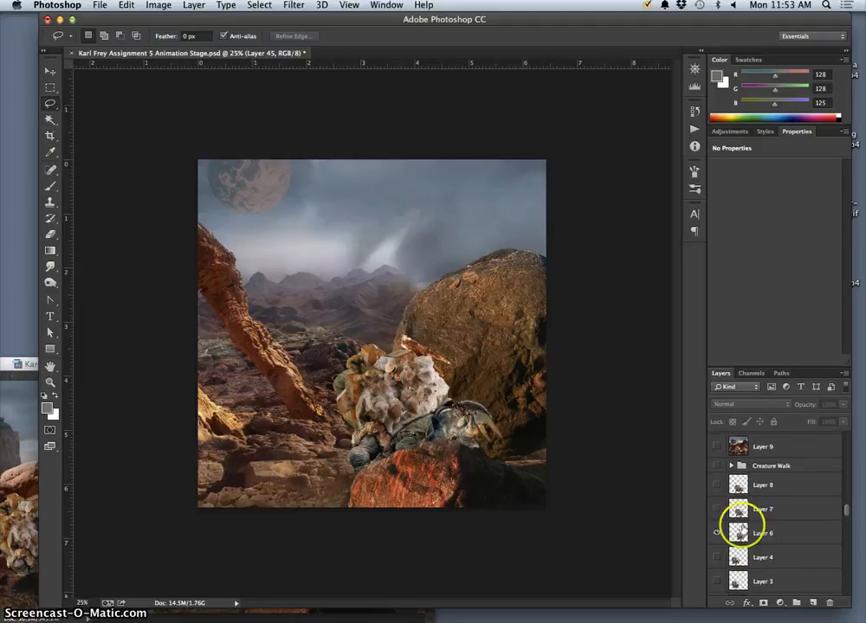
left_click(718, 534)
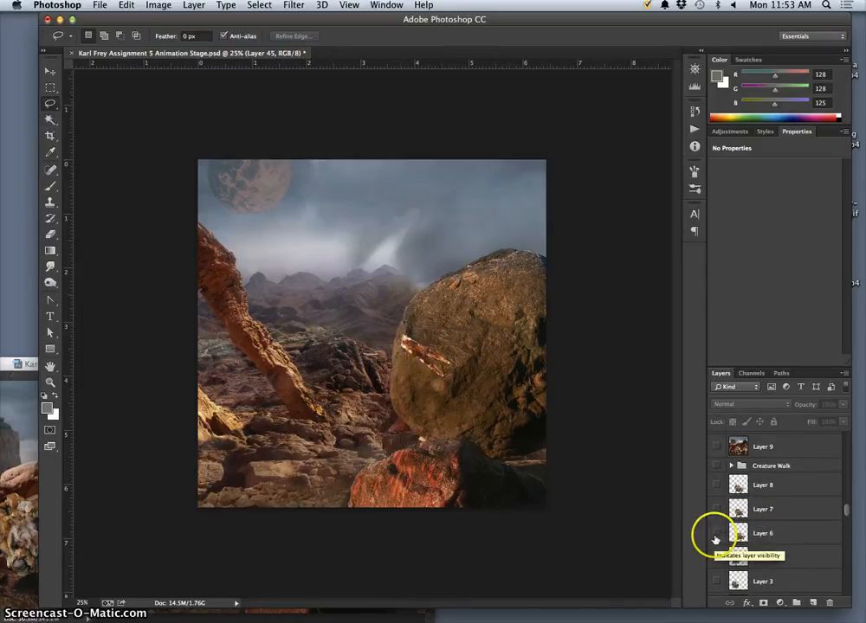
left_click(714, 559)
left_click(761, 557)
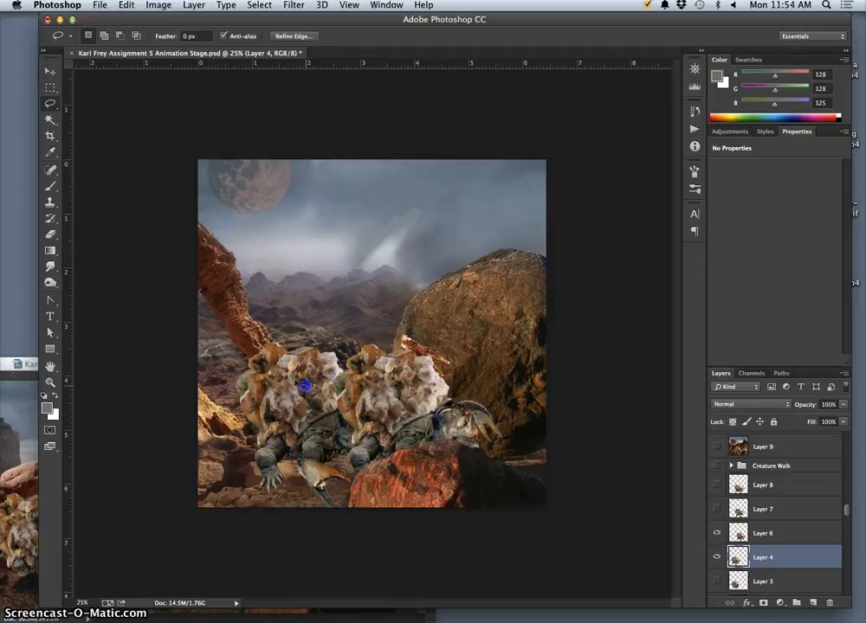
left_click(50, 69)
mouse_move(295, 391)
left_mouse_down()
mouse_move(357, 378)
mouse_move(410, 391)
left_mouse_up()
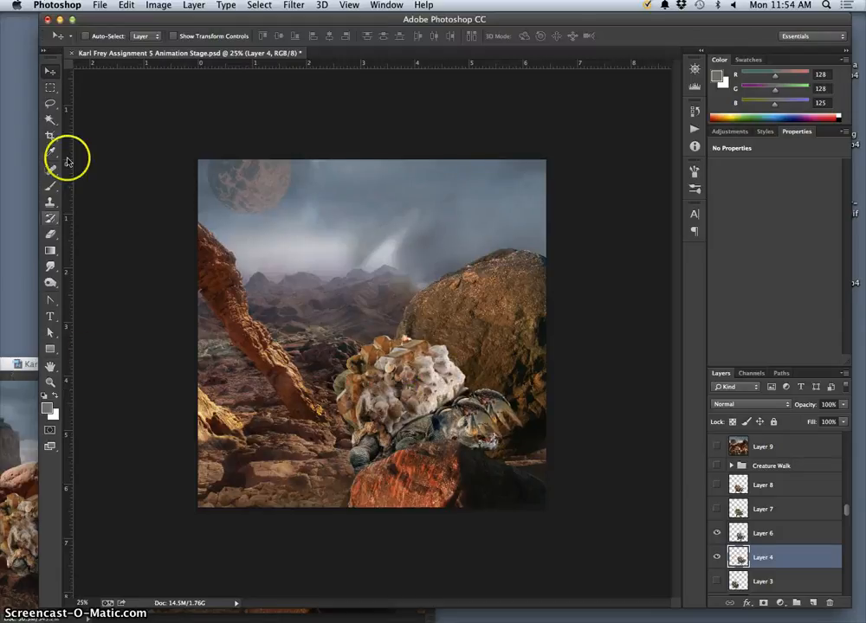